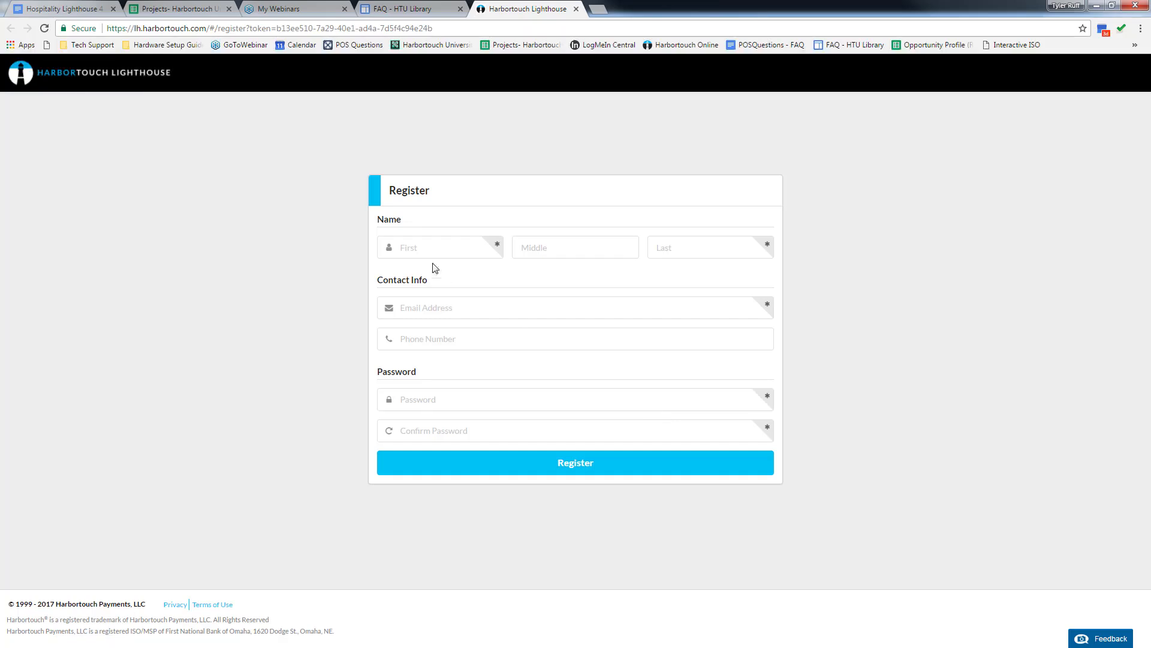
Step: Enter the account holder's first name, middle initial and last name in the registration form
{"action": "left_click", "coordinate": [422, 247]}
{"action": "key", "text": "Tab"}
{"action": "key", "text": "Tab"}
Step: Fill in the contact's e-mail address and phone number
{"action": "left_click", "coordinate": [420, 306]}
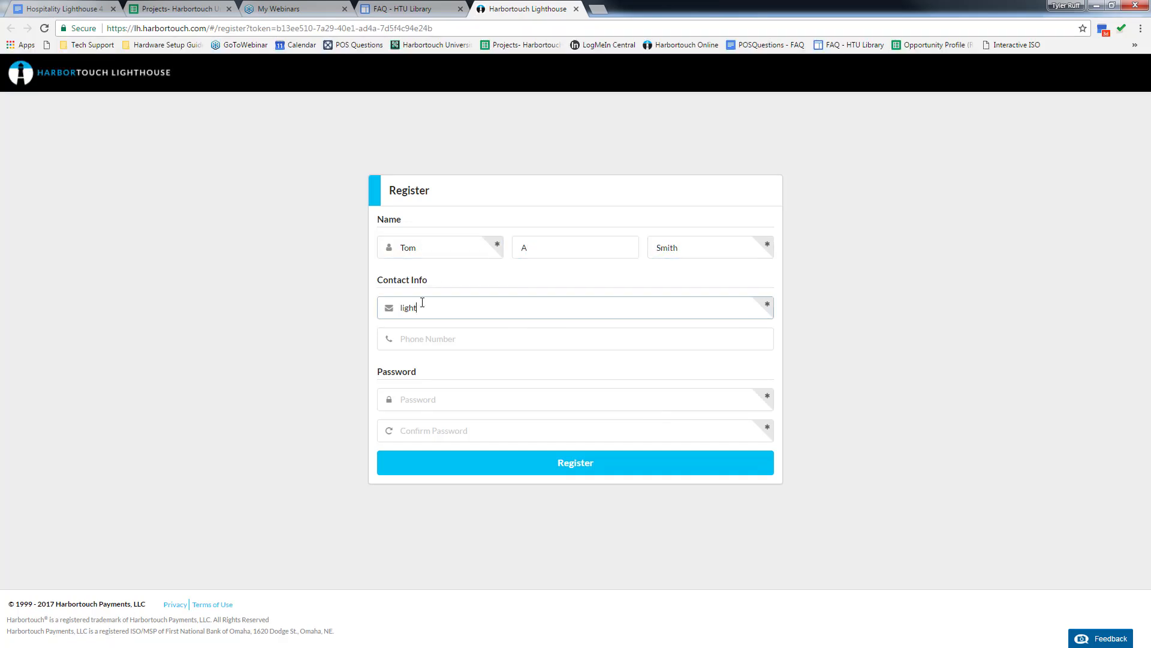
{"action": "key", "text": "Tab"}
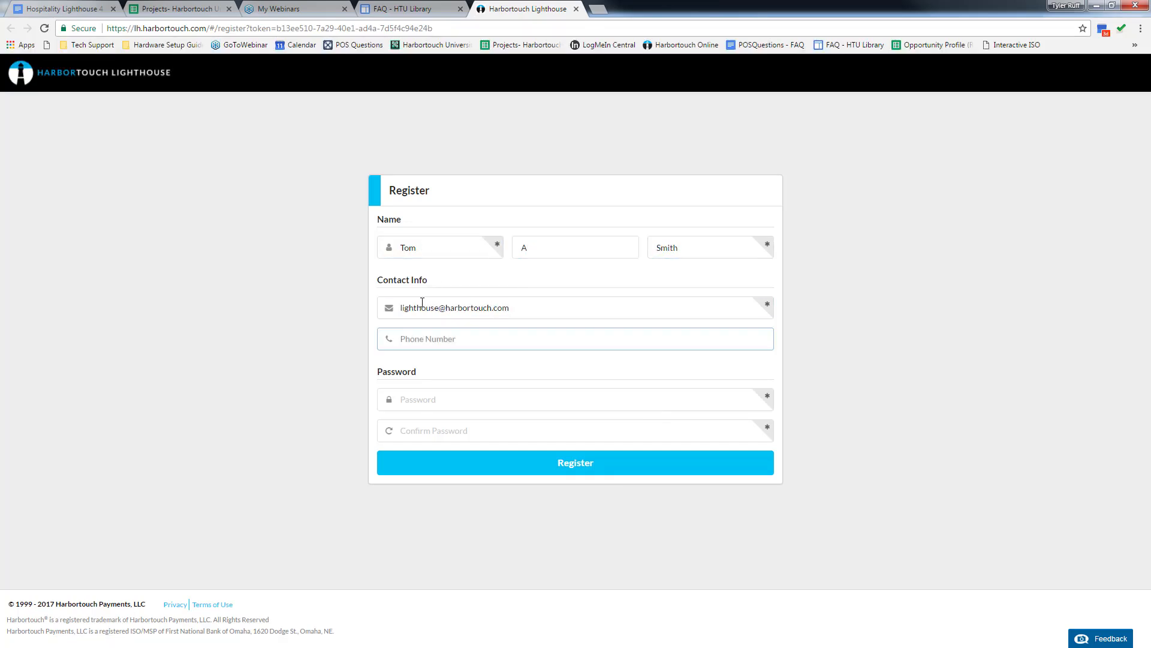
Step: Enter the account password and confirm it
{"action": "key", "text": "Tab"}
{"action": "type", "text": "•••••••••"}
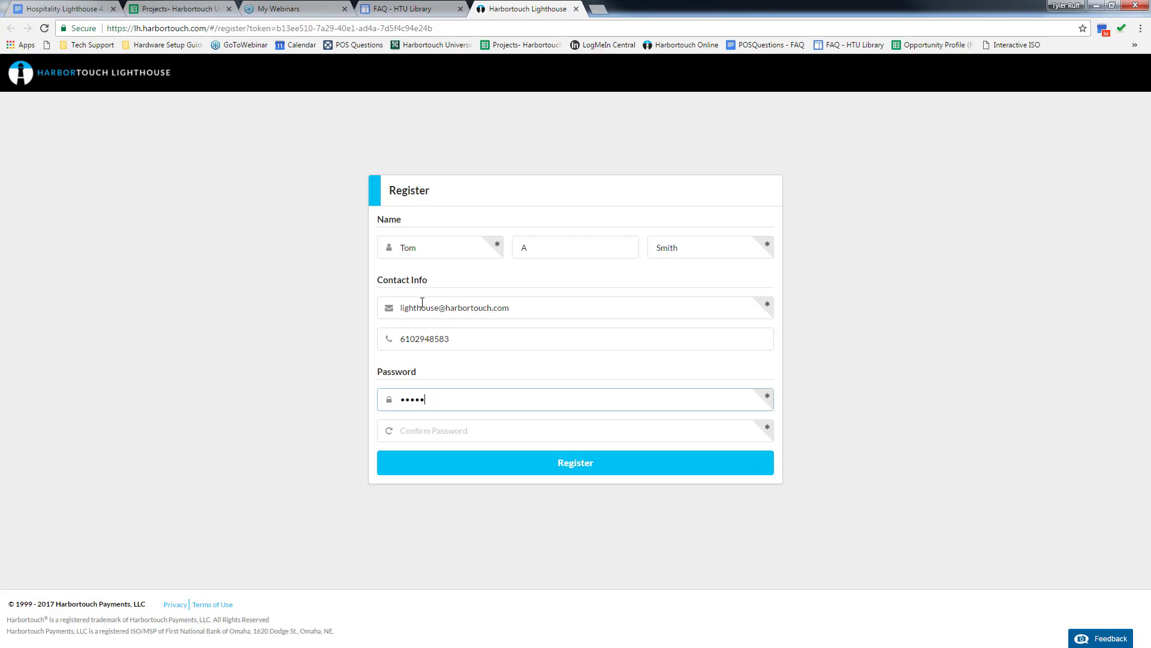
{"action": "key", "text": "Tab"}
{"action": "type", "text": "•••••••••"}
Step: Open a new tab and go to lh.harbortouch.com
{"action": "left_click", "coordinate": [599, 10]}
{"action": "type", "text": "lh."}
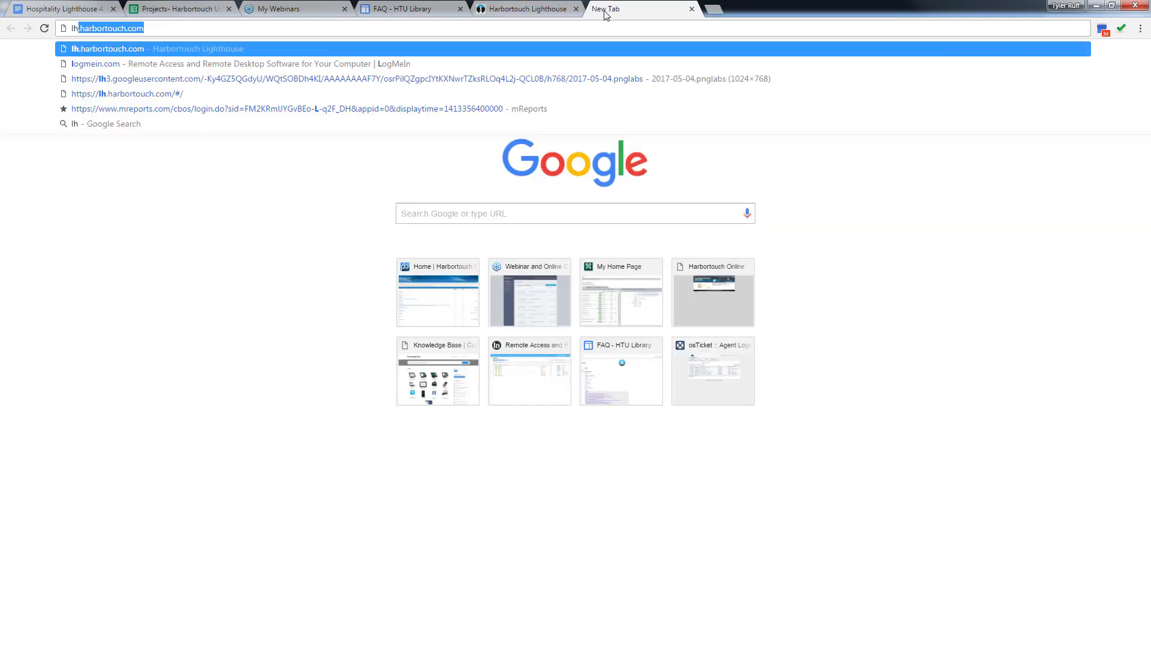
{"action": "type", "text": "h"}
{"action": "key", "text": "Return"}
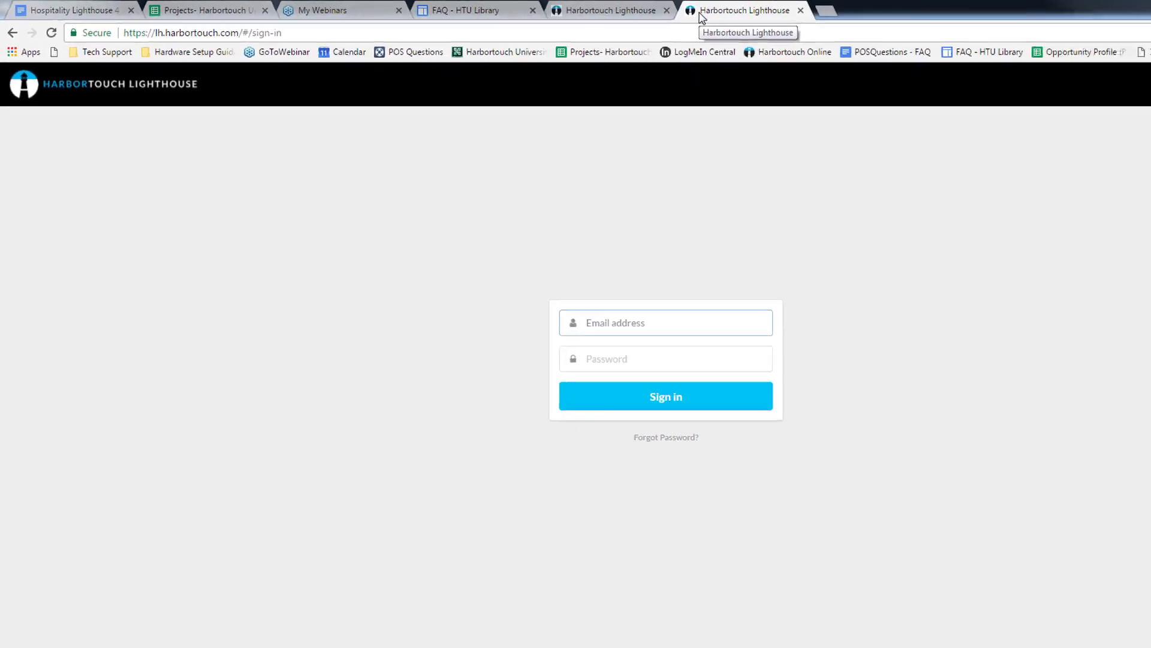
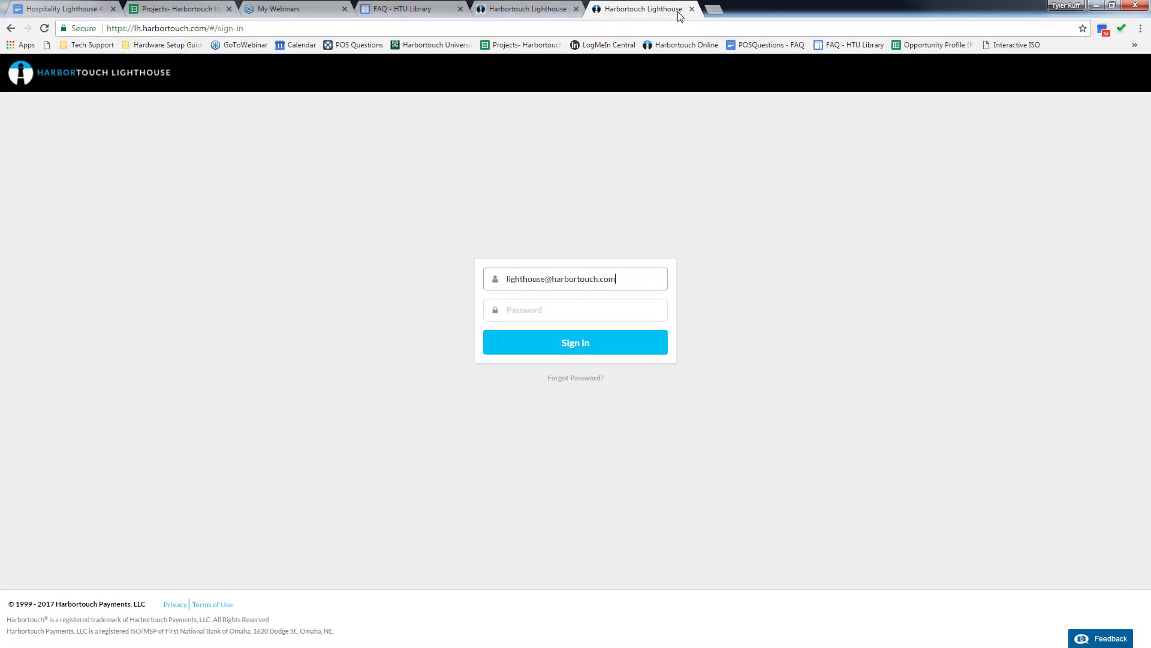
Step: Sign in with the account e-mail address and password
{"action": "key", "text": "Tab"}
{"action": "type", "text": "••••••••••"}
{"action": "key", "text": "Return"}
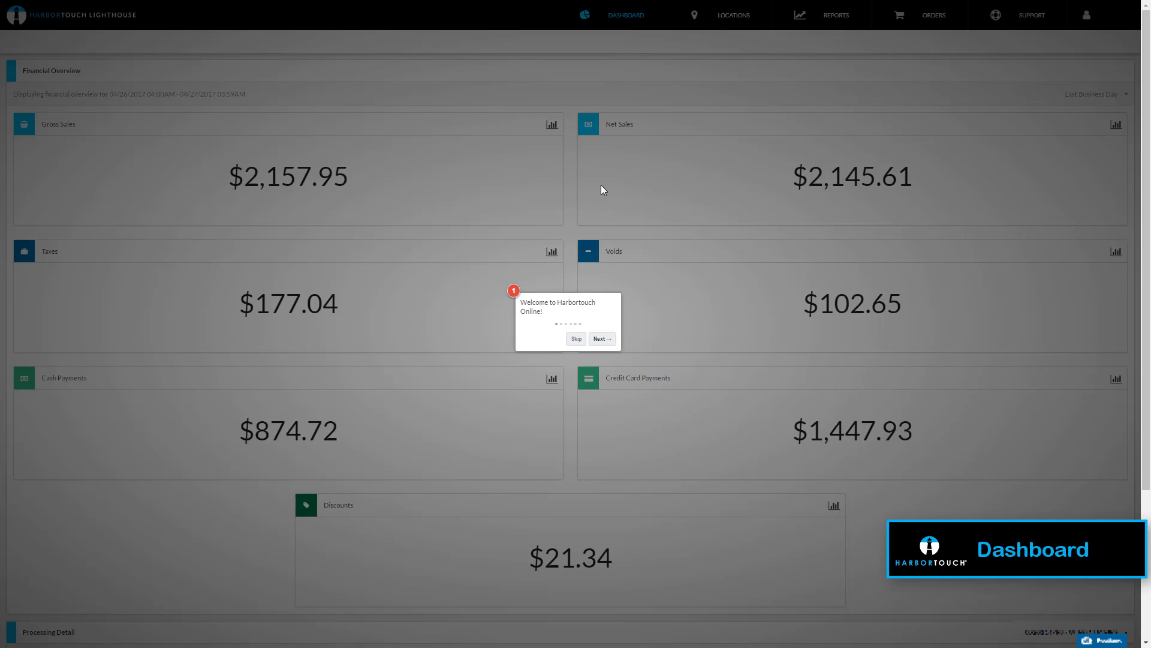
Step: Step through the dashboard welcome tour and skip its remaining tips
{"action": "left_click", "coordinate": [603, 339]}
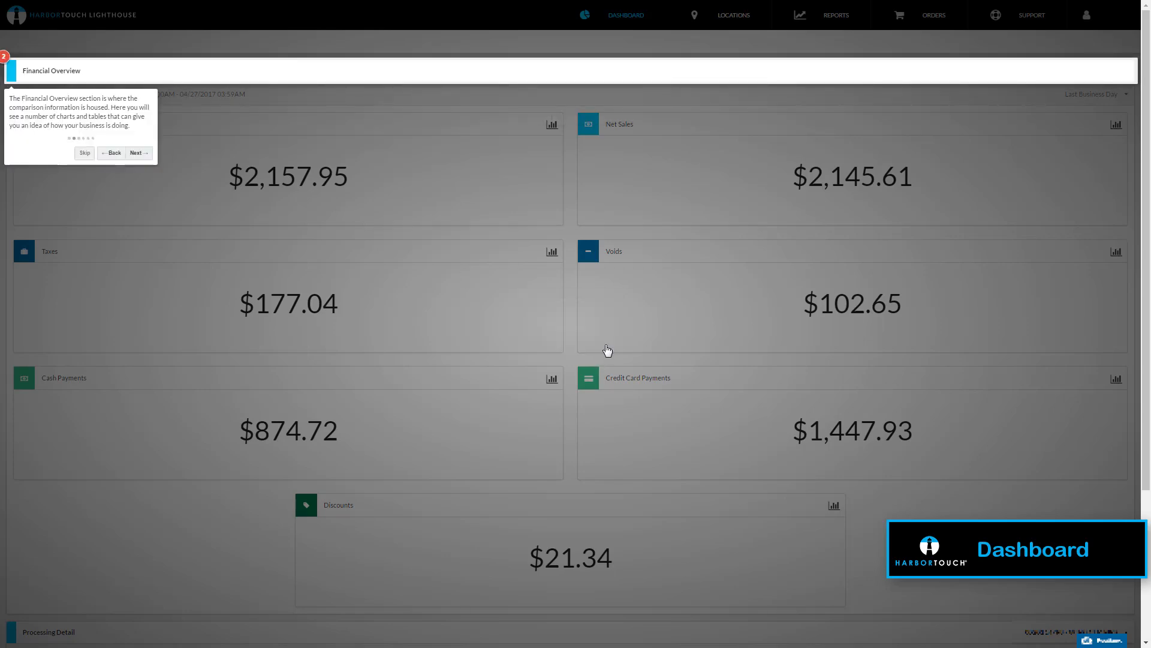
{"action": "left_click", "coordinate": [139, 153]}
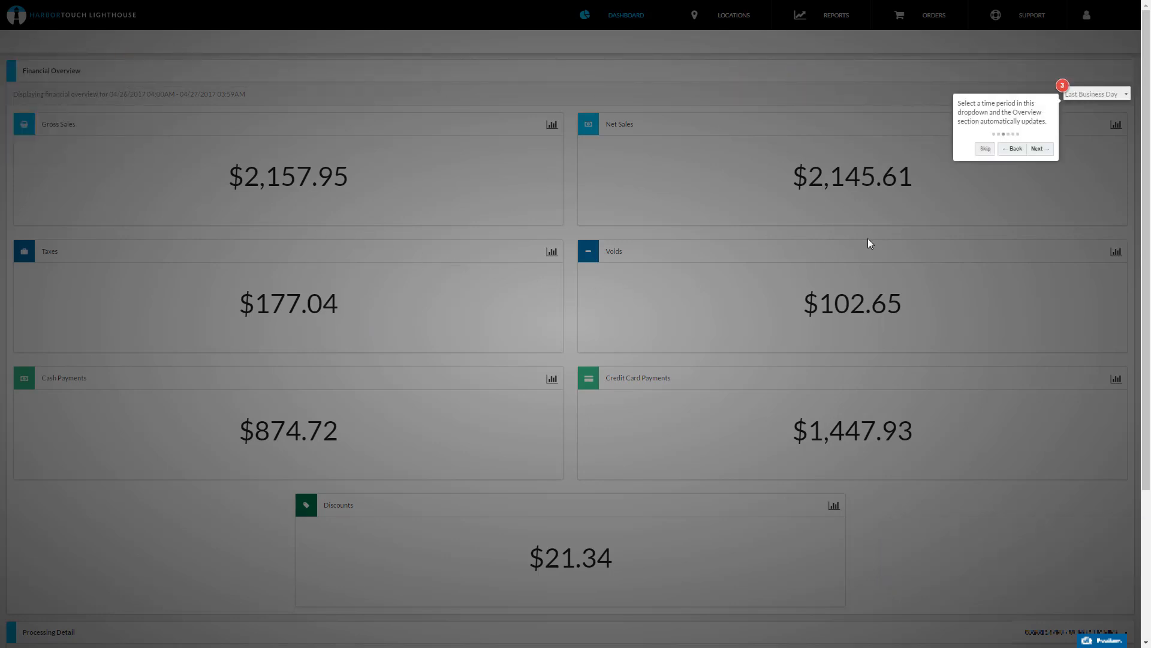
{"action": "left_click", "coordinate": [1040, 149]}
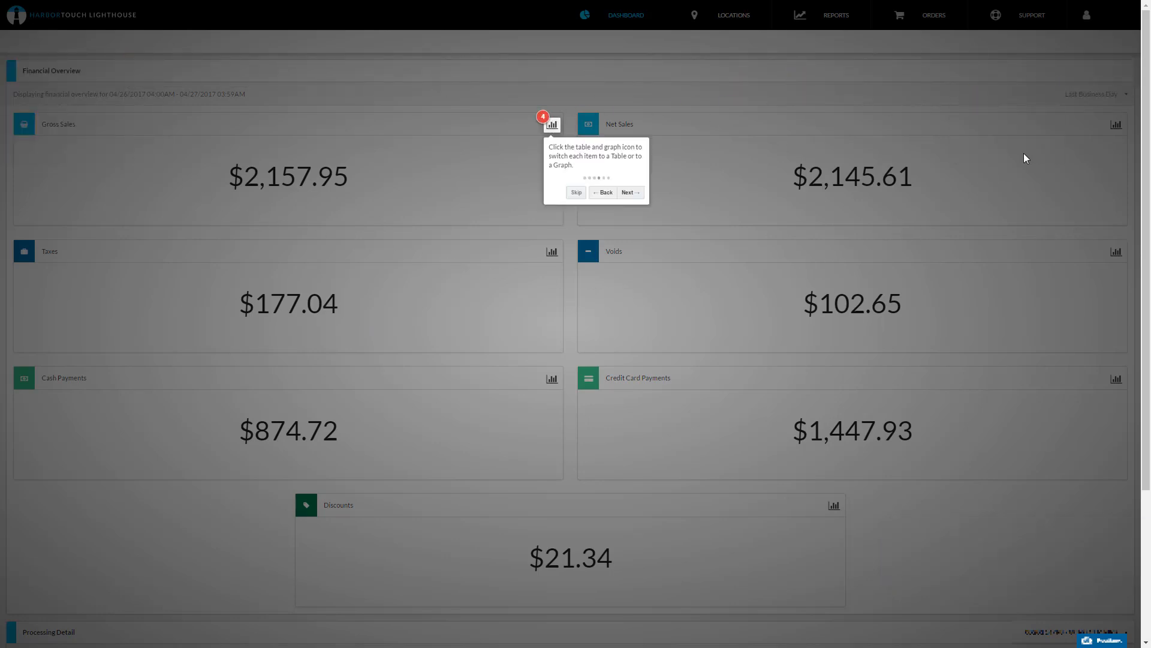
{"action": "left_click", "coordinate": [630, 192]}
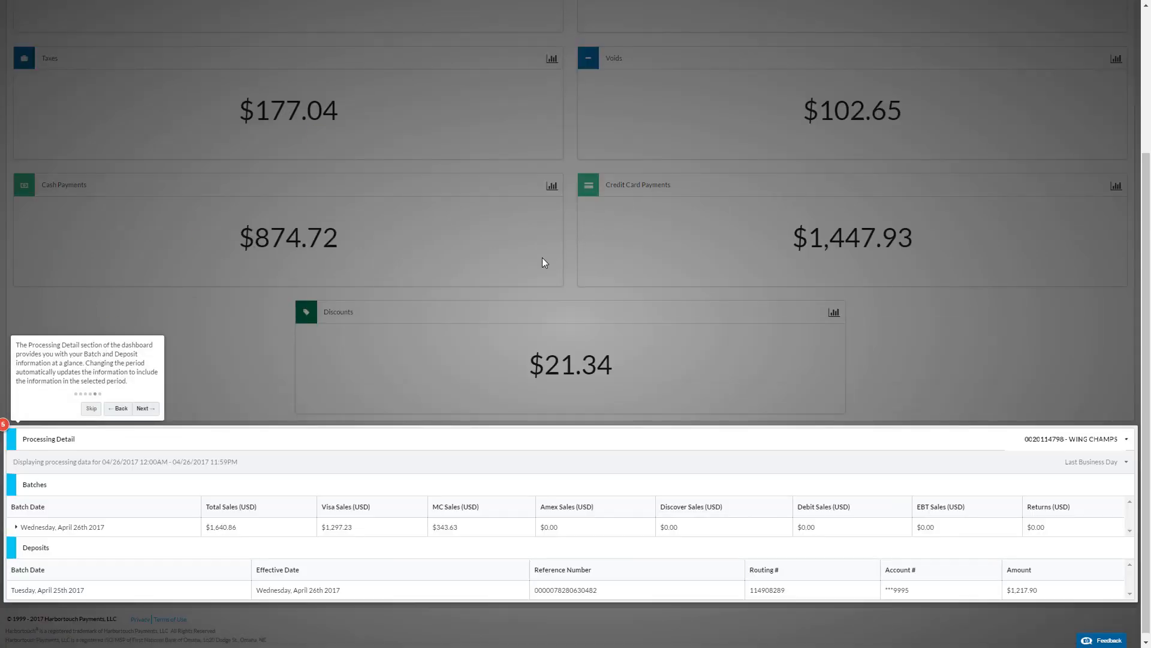
{"action": "left_click", "coordinate": [92, 408]}
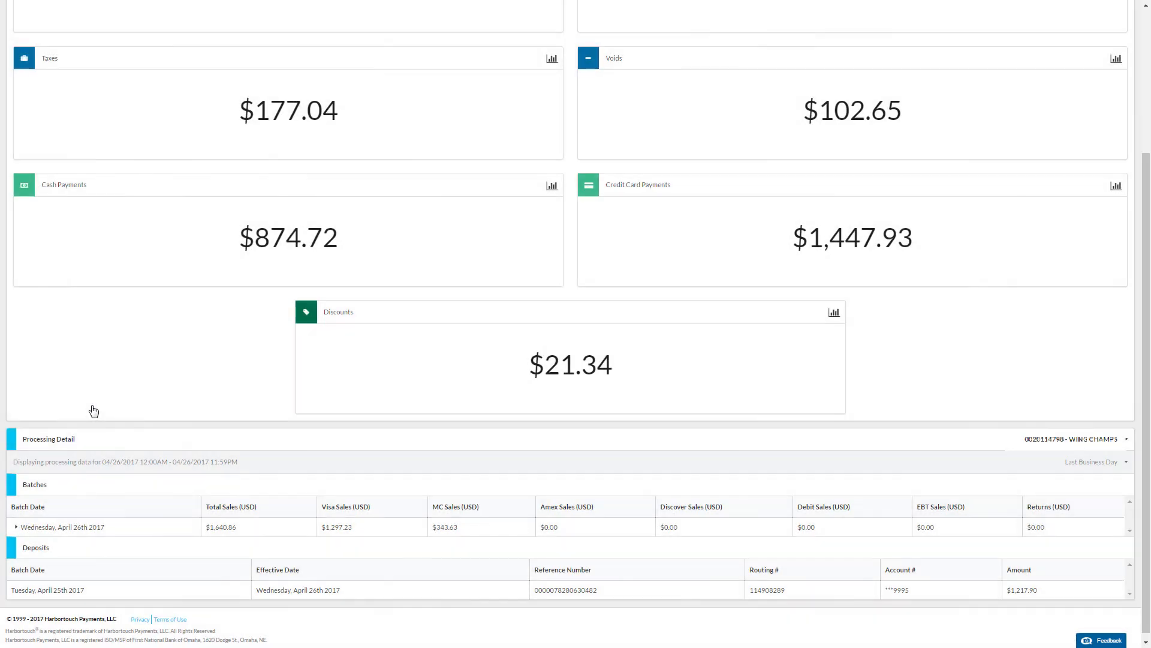
Step: Set the Financial Overview period to Last Month
{"action": "scroll", "coordinate": [94, 411], "scroll_direction": "up", "scroll_amount": 3}
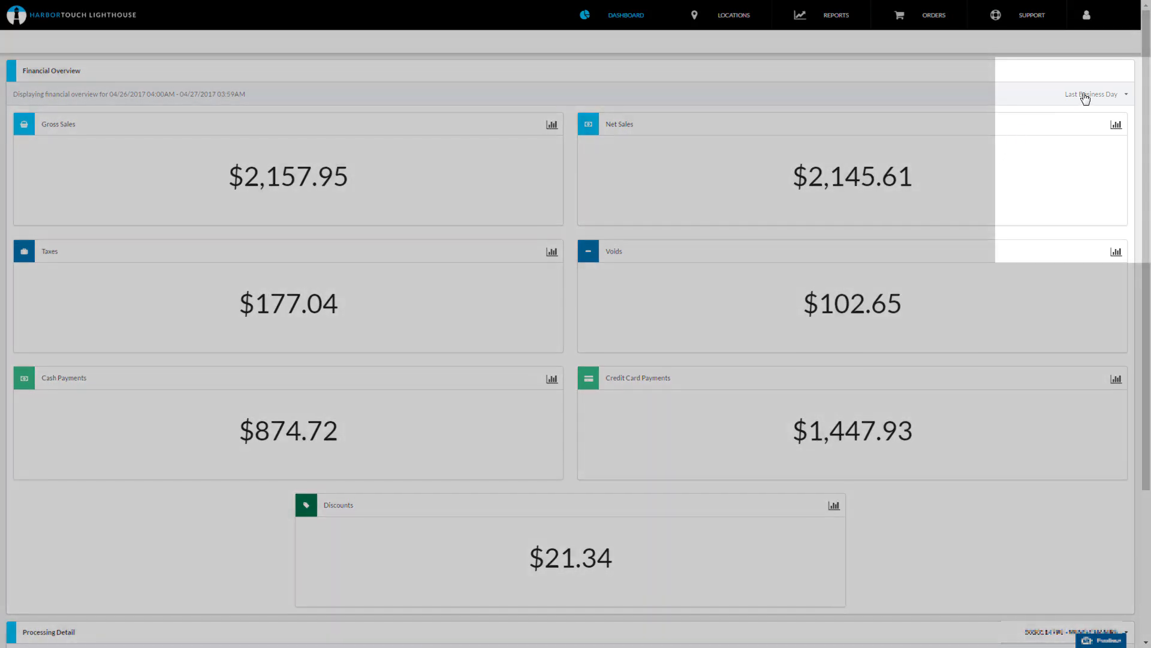
{"action": "left_click", "coordinate": [1086, 96]}
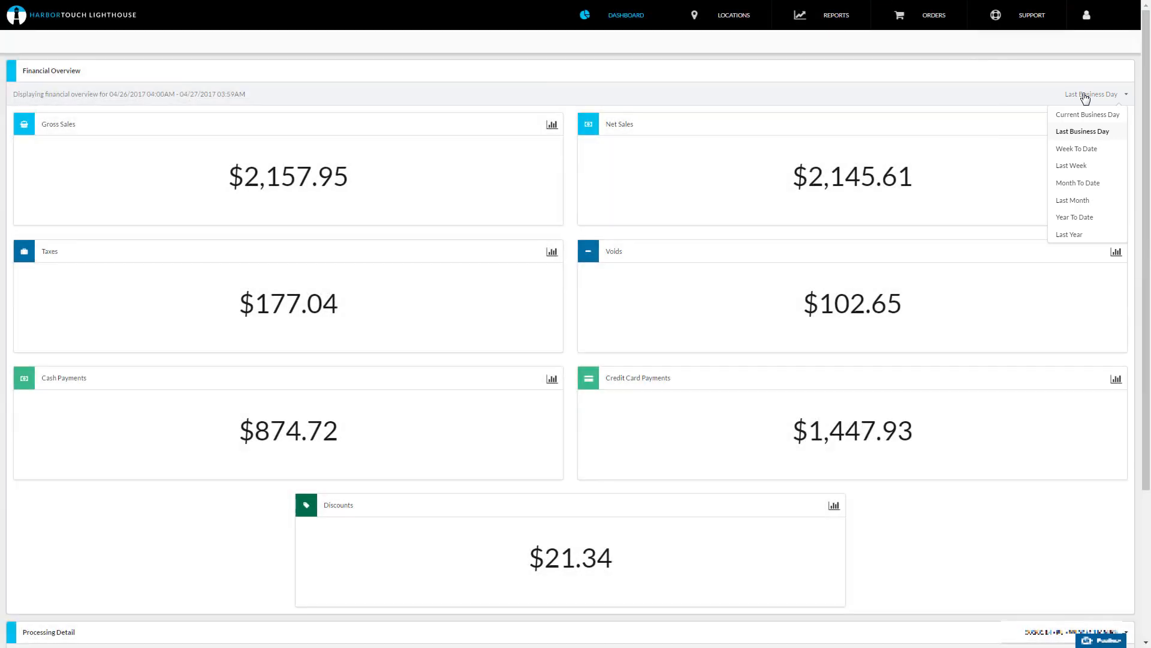
{"action": "left_click", "coordinate": [1074, 199]}
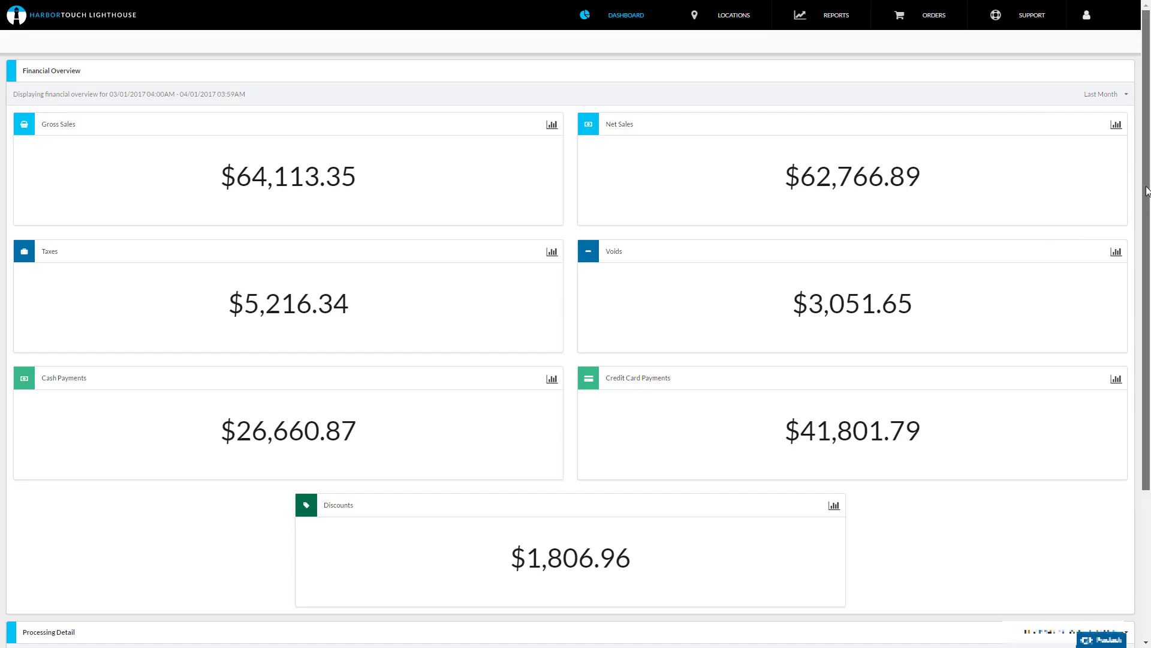
Step: Open the location overview and select January 2017 for the monthly statement
{"action": "left_click_drag", "start_coordinate": [1142, 189], "coordinate": [1138, 358]}
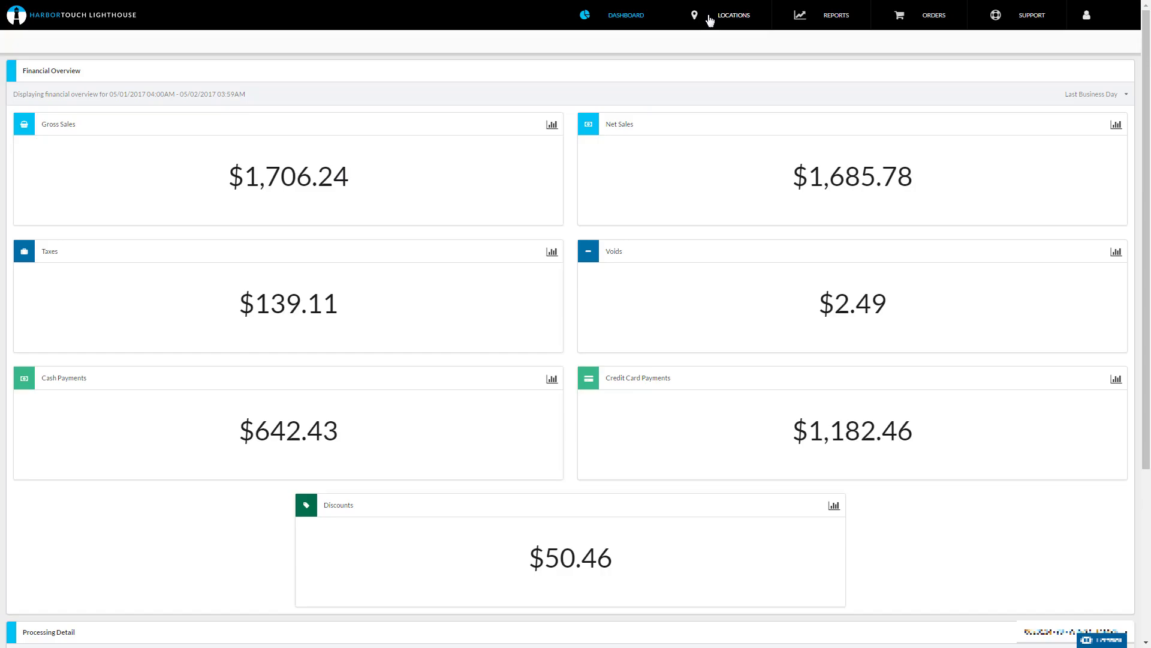
{"action": "left_click", "coordinate": [710, 21]}
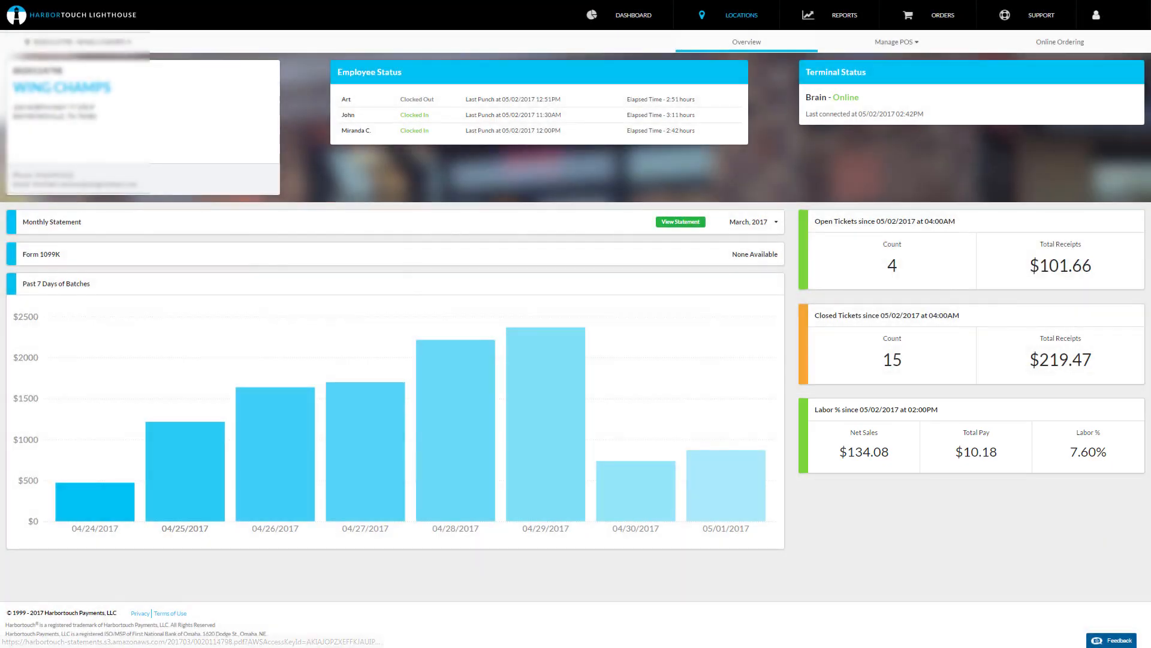
{"action": "left_click", "coordinate": [749, 222]}
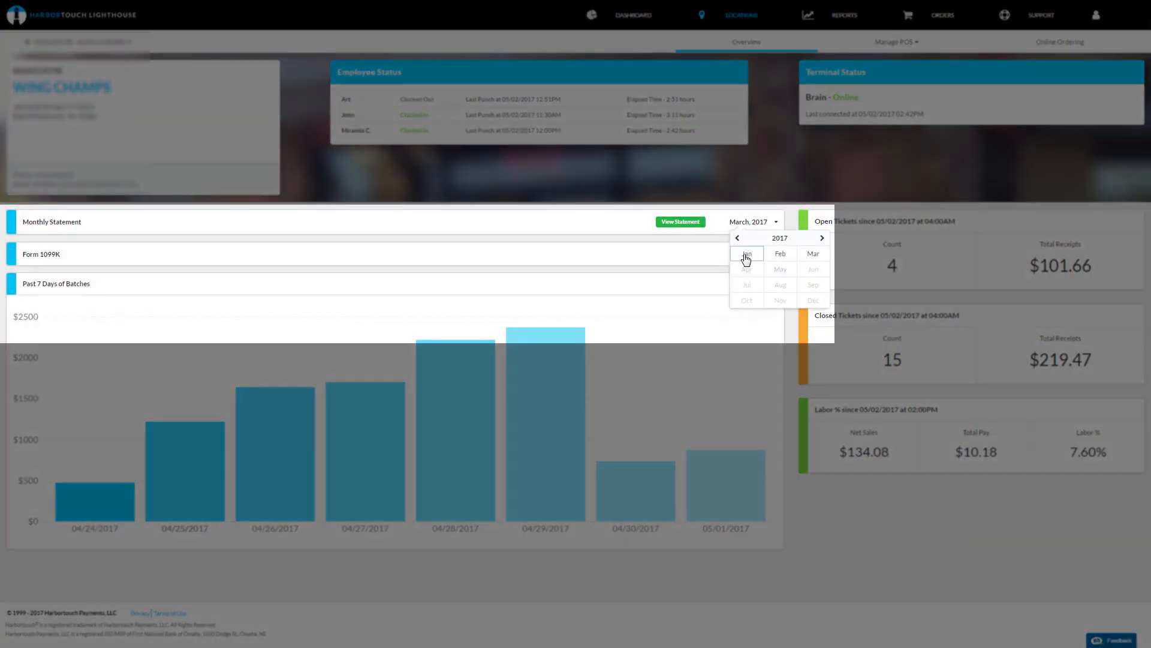
{"action": "left_click", "coordinate": [747, 255]}
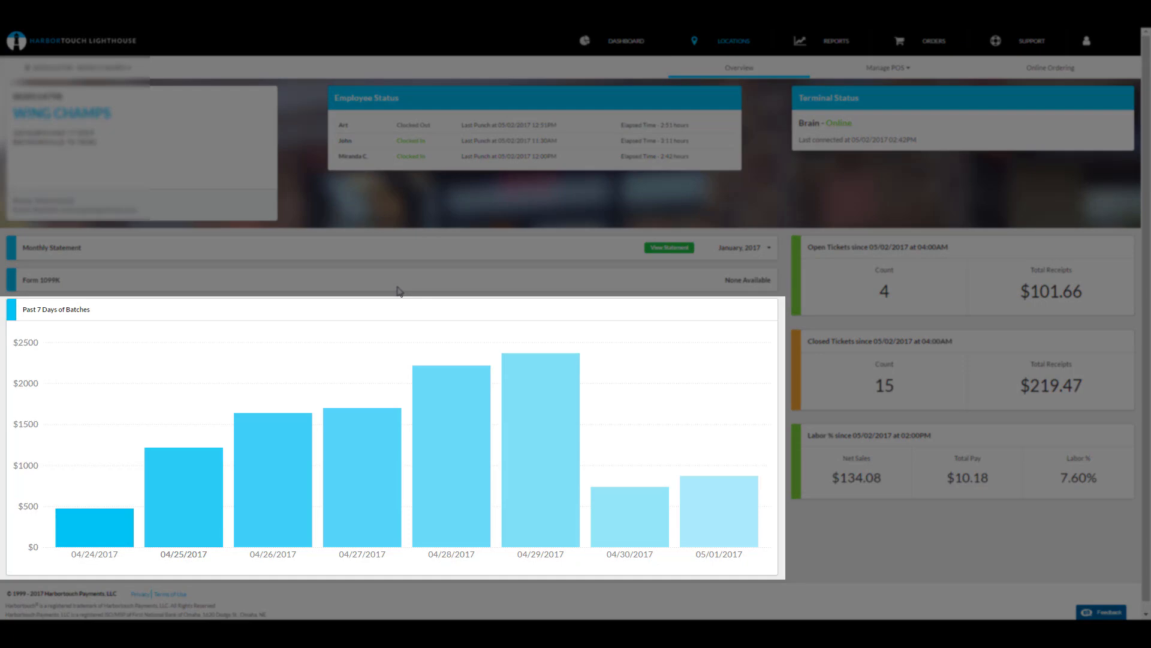
Step: Inspect the daily totals in the Past 7 Days of Batches chart
{"action": "mouse_move", "coordinate": [452, 405]}
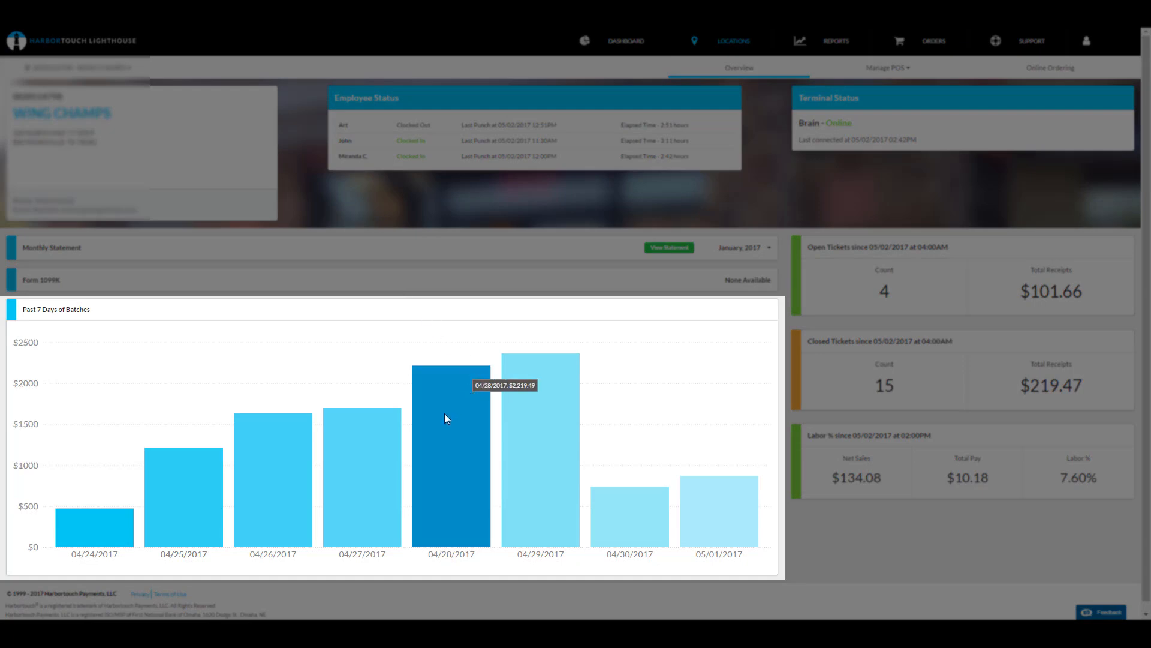
{"action": "mouse_move", "coordinate": [363, 454]}
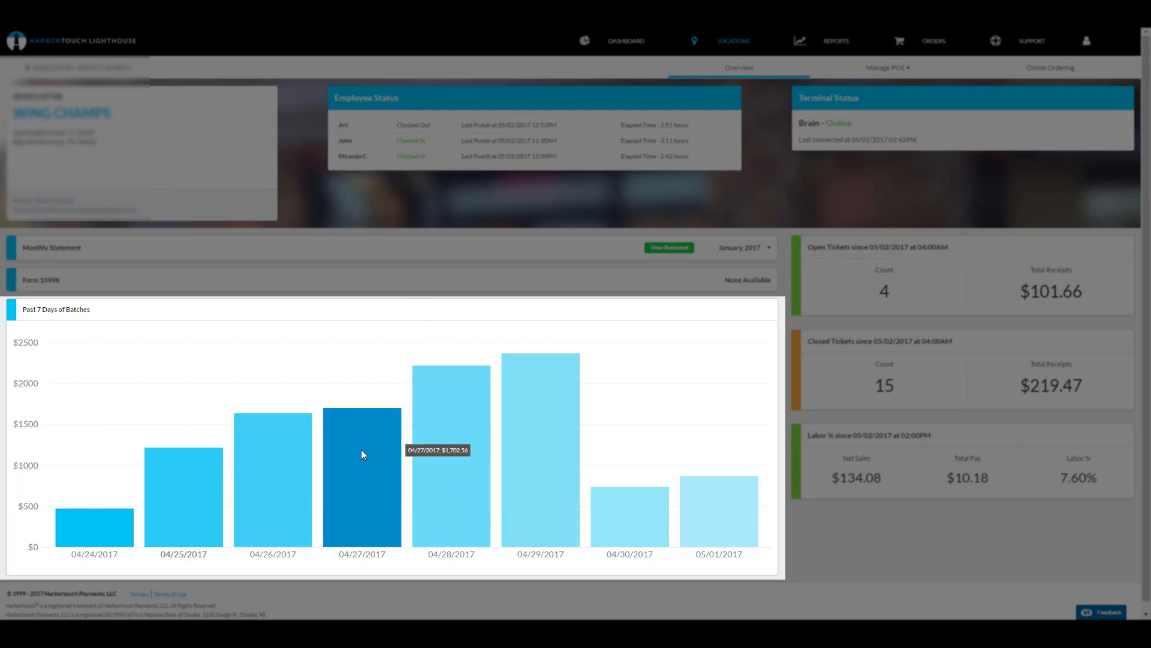
{"action": "mouse_move", "coordinate": [270, 465]}
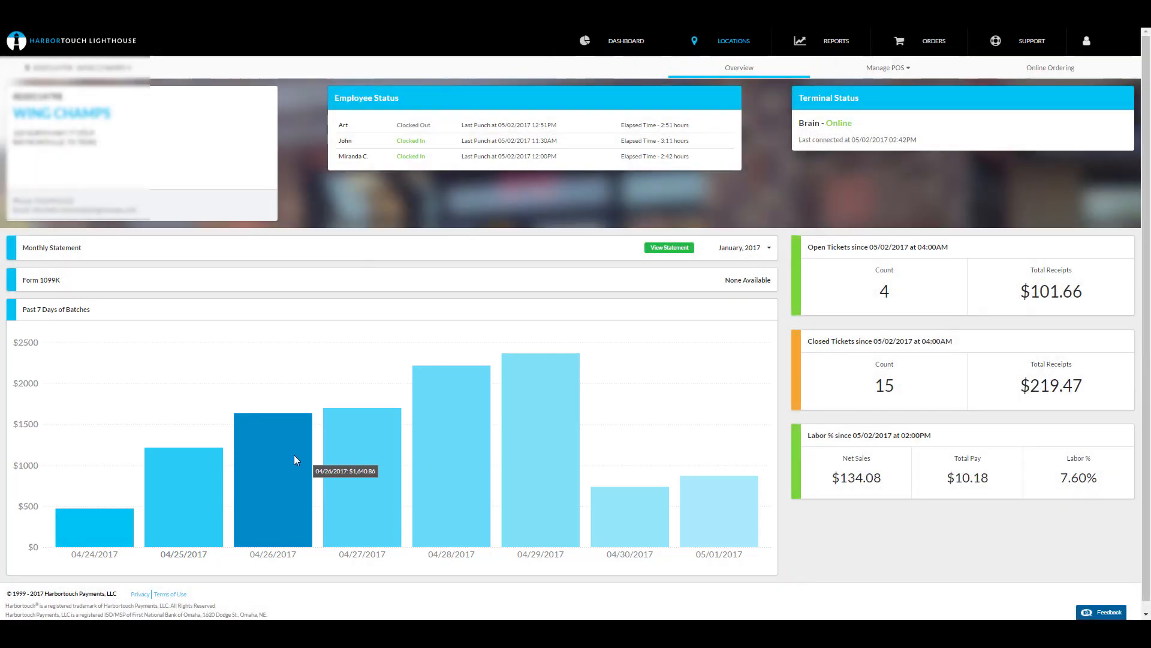
Step: Open Manage Employees and show the inactive employees list
{"action": "left_click", "coordinate": [895, 69]}
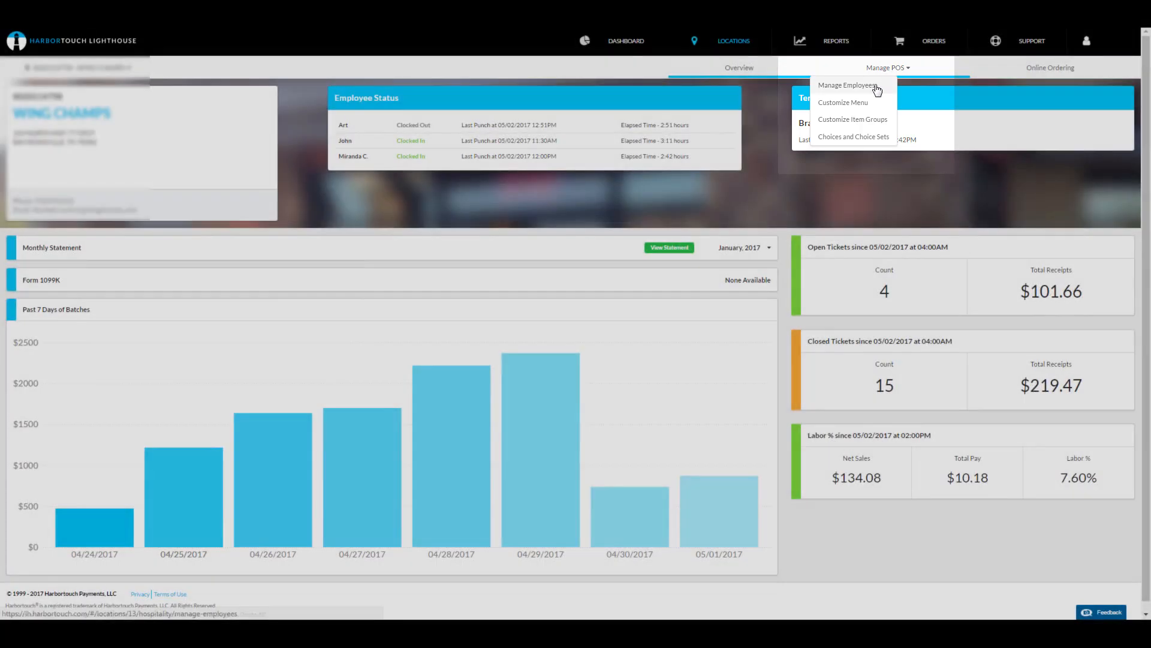
{"action": "left_click", "coordinate": [873, 86]}
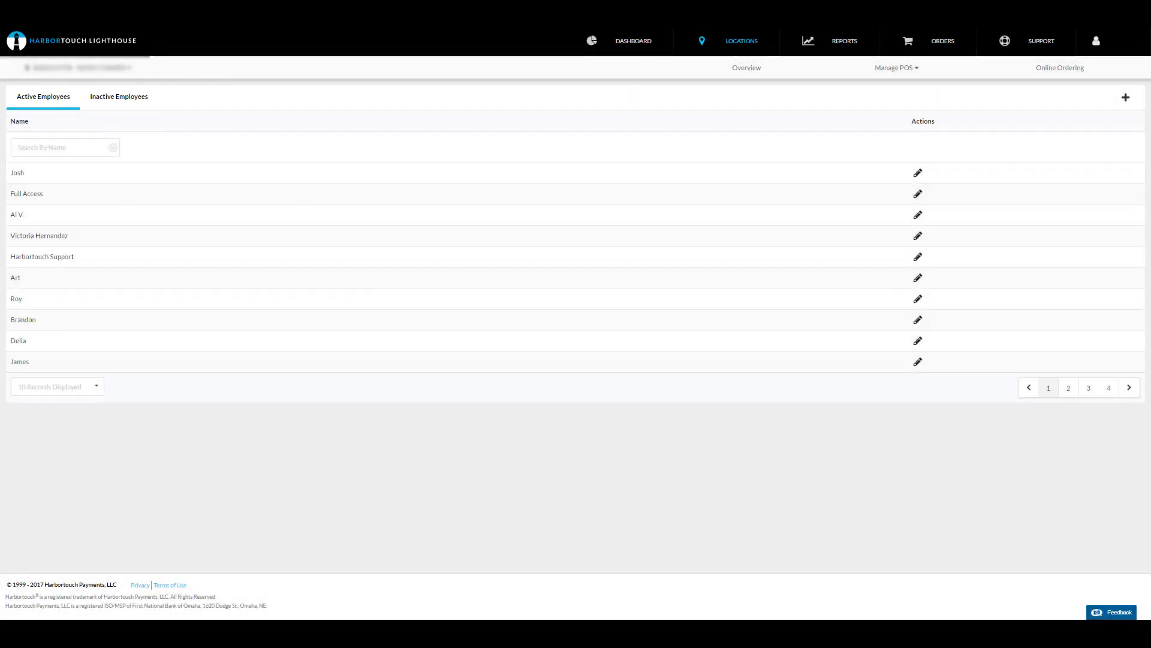
{"action": "left_click", "coordinate": [126, 102]}
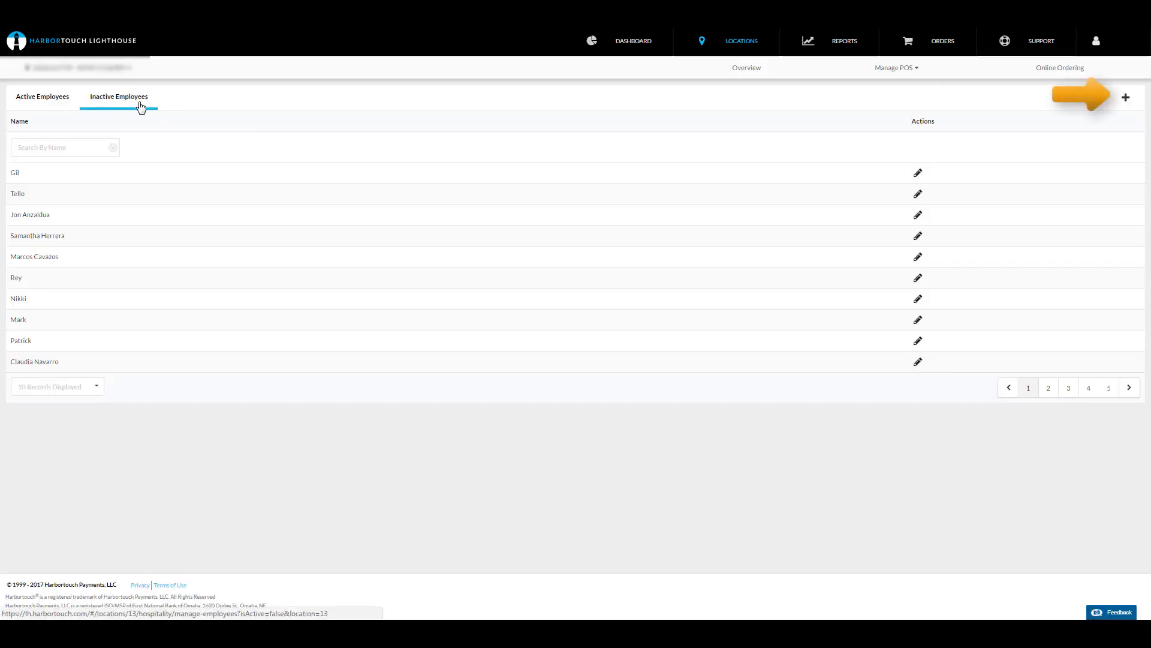
Step: Create a new employee with the employee's full name and a login PIN, and save it
{"action": "left_click", "coordinate": [1126, 98]}
{"action": "left_click", "coordinate": [450, 123]}
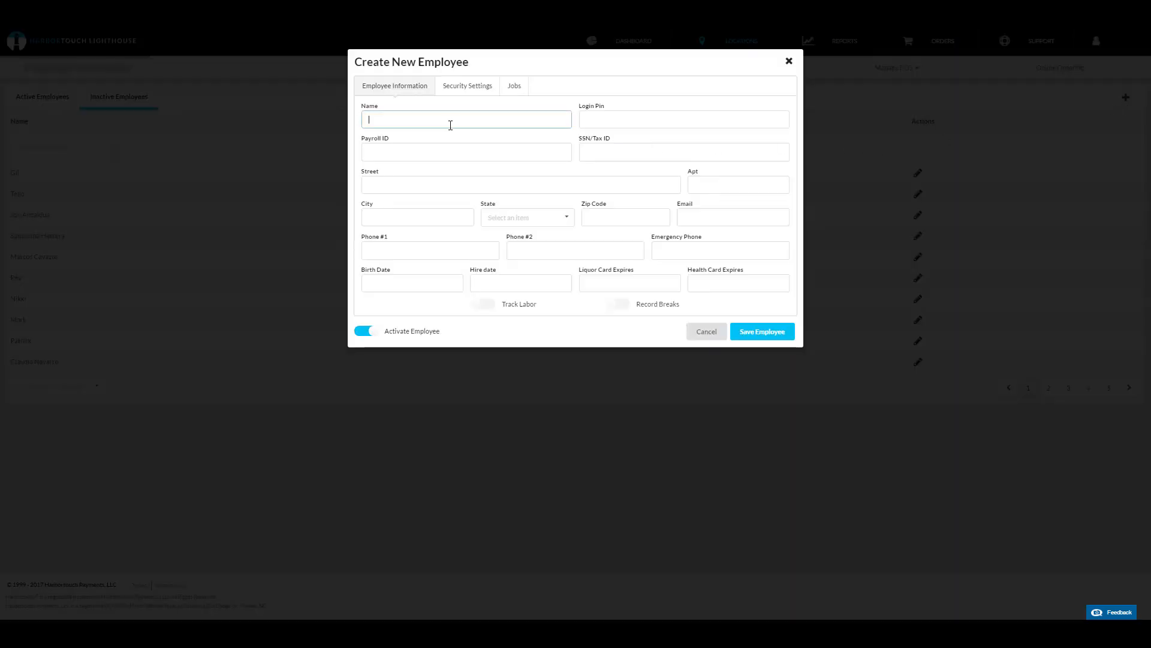
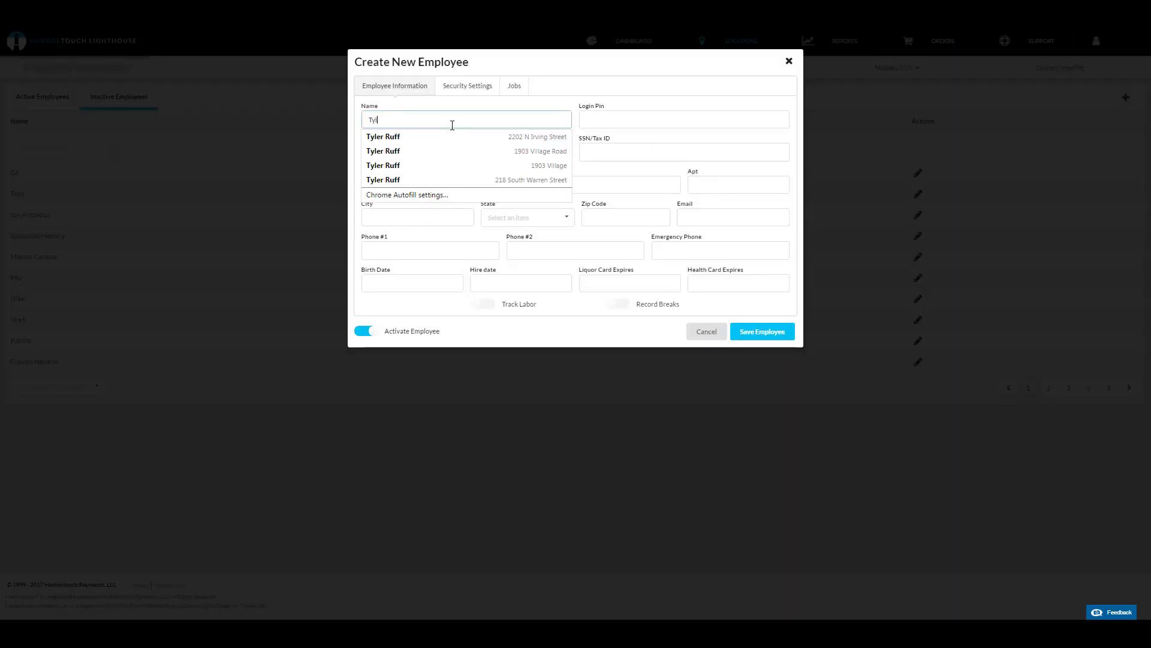
{"action": "key", "text": "Tab"}
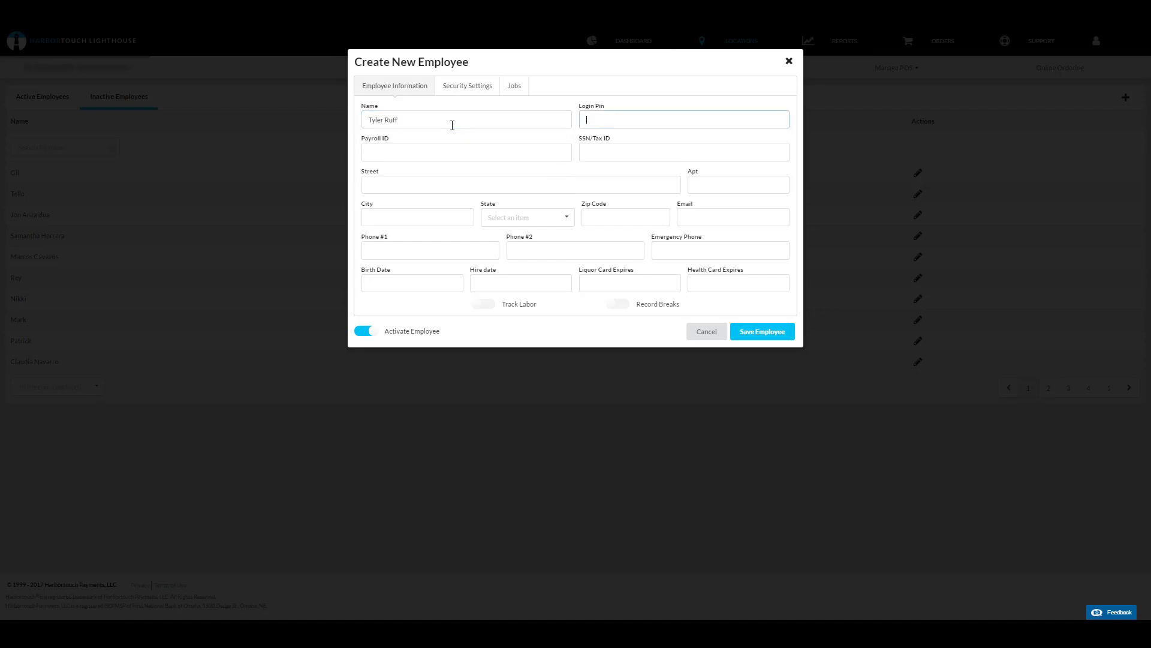
{"action": "type", "text": "1234"}
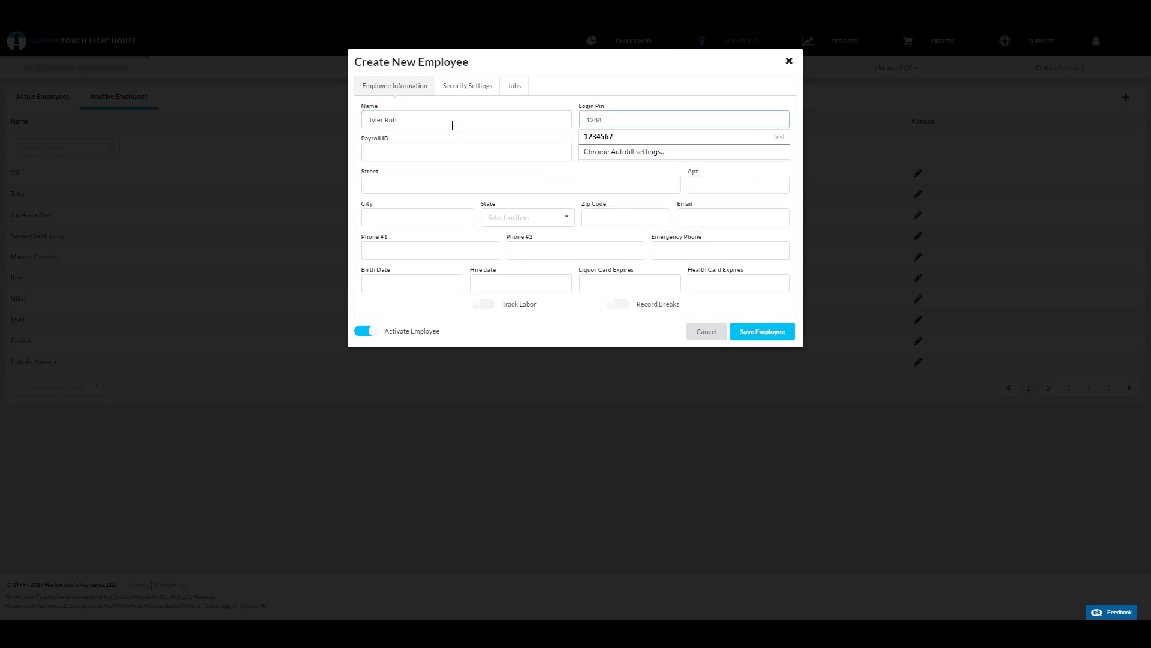
{"action": "left_click", "coordinate": [761, 331]}
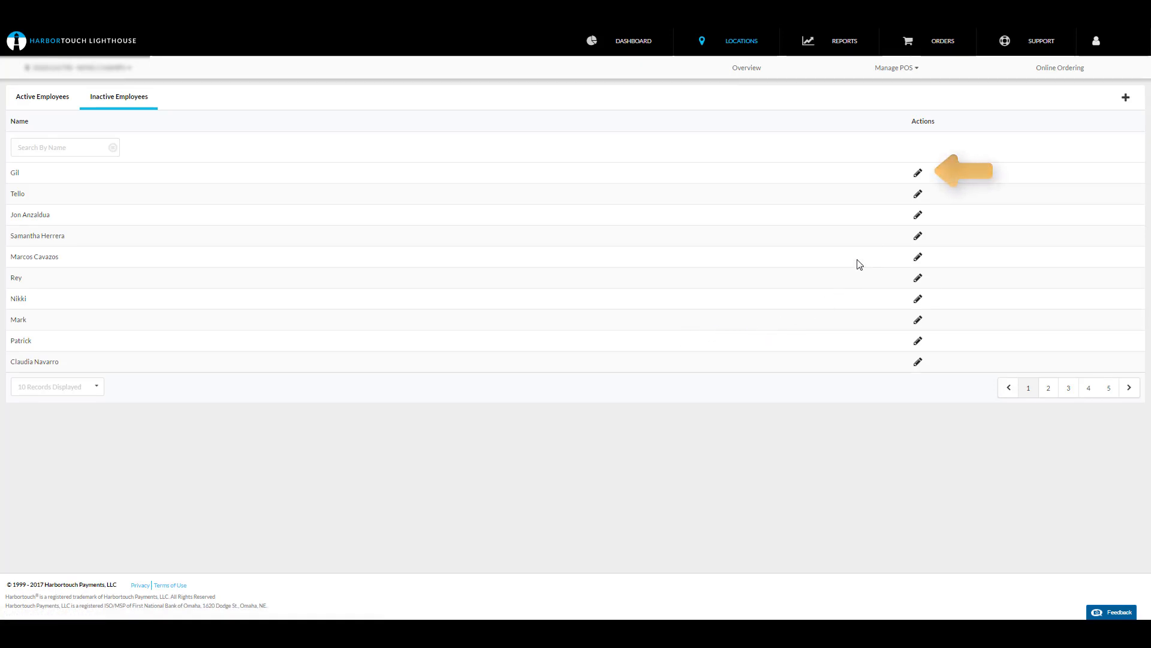
Step: Open the first inactive employee's record for editing and save it
{"action": "left_click", "coordinate": [919, 173]}
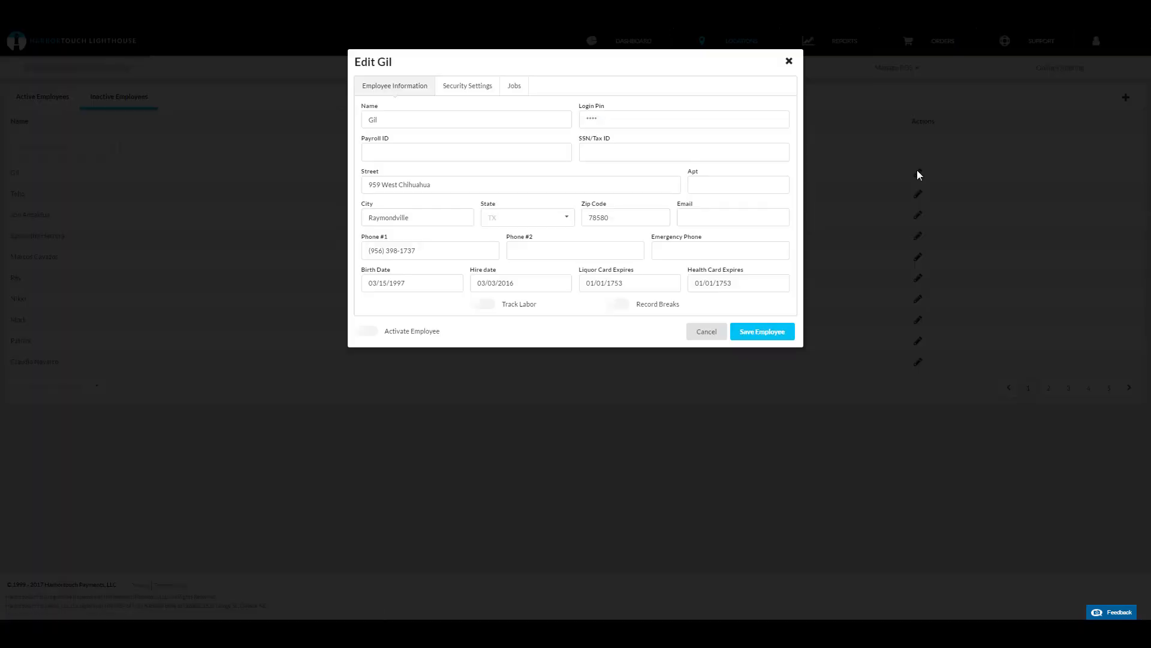
{"action": "left_click", "coordinate": [777, 334]}
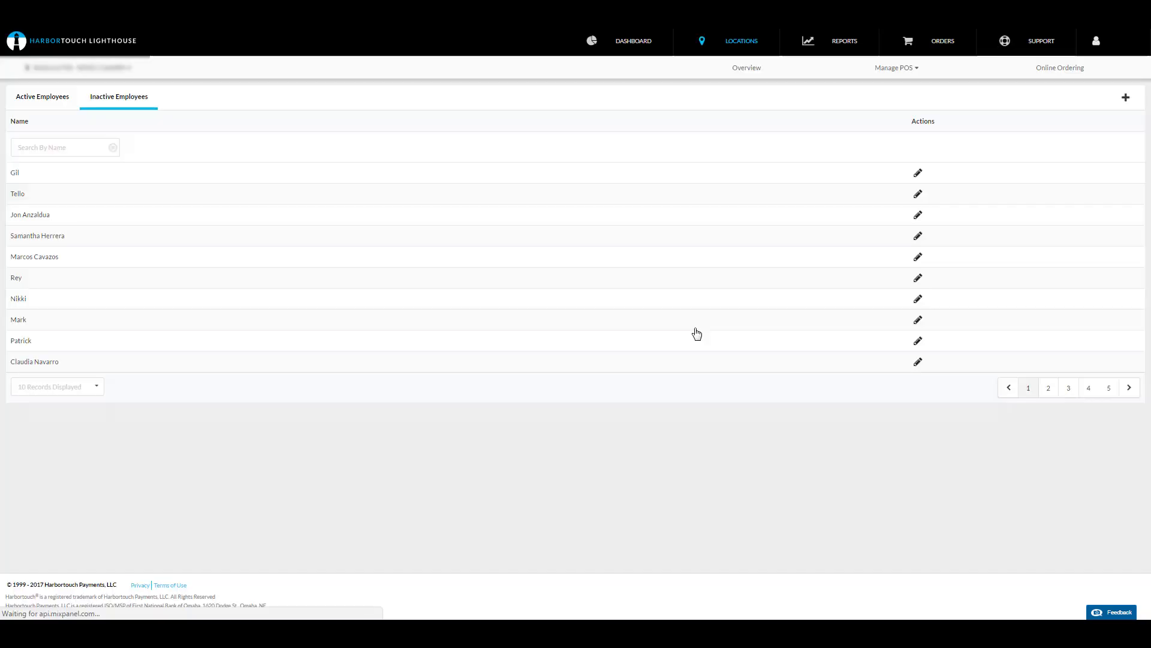
Step: Open Customize Menu and select the Gin category
{"action": "left_click", "coordinate": [889, 75]}
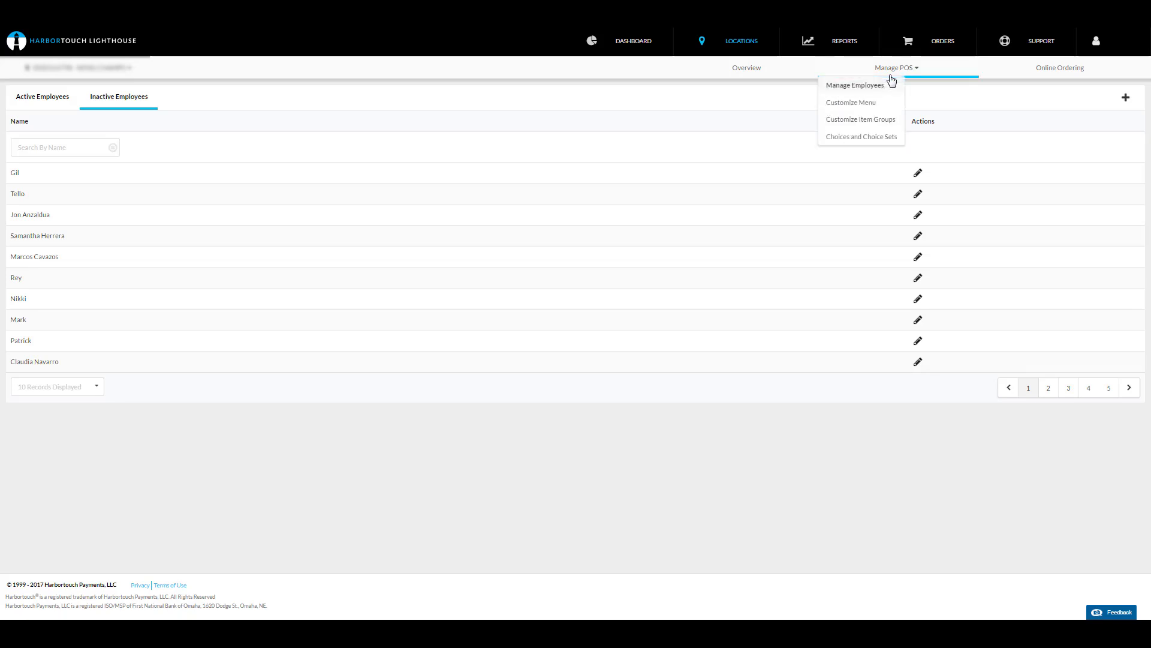
{"action": "left_click", "coordinate": [866, 105]}
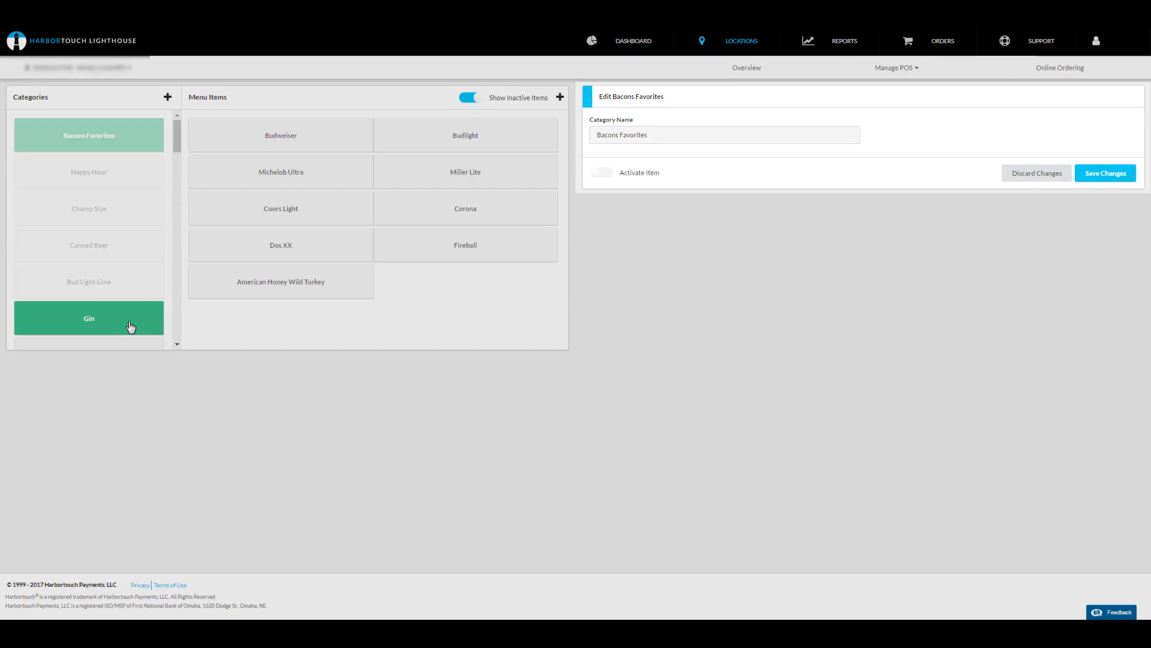
{"action": "left_click", "coordinate": [114, 314]}
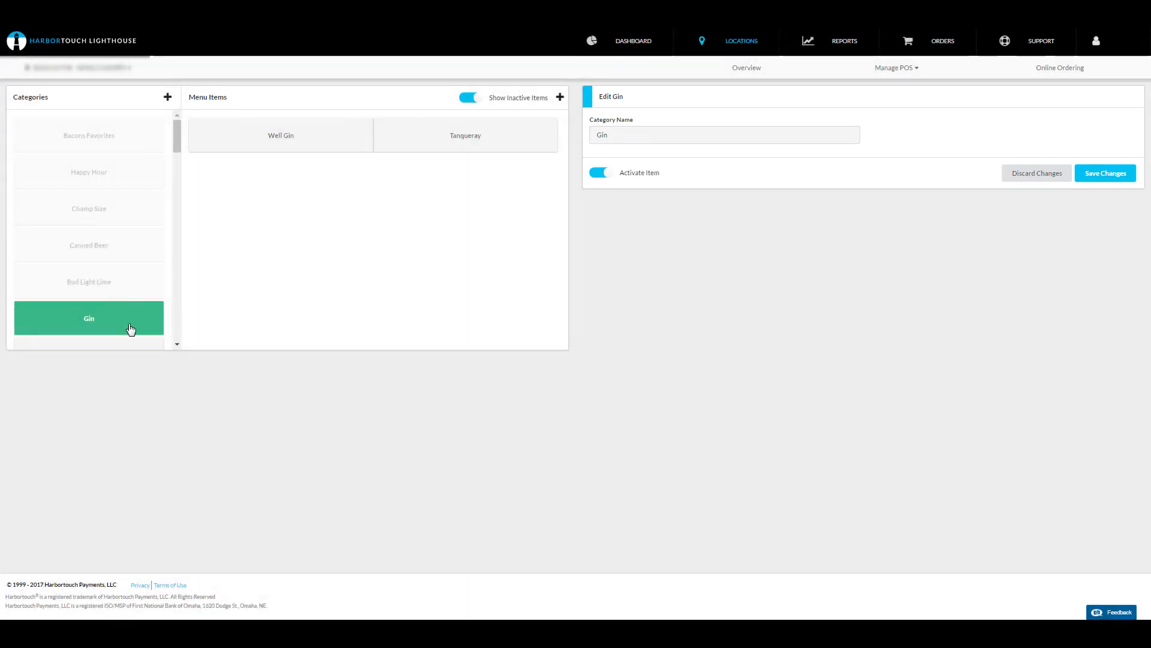
Step: Open the Well Gin menu item, then bring up the forms for creating a category and a menu item
{"action": "left_click", "coordinate": [292, 133]}
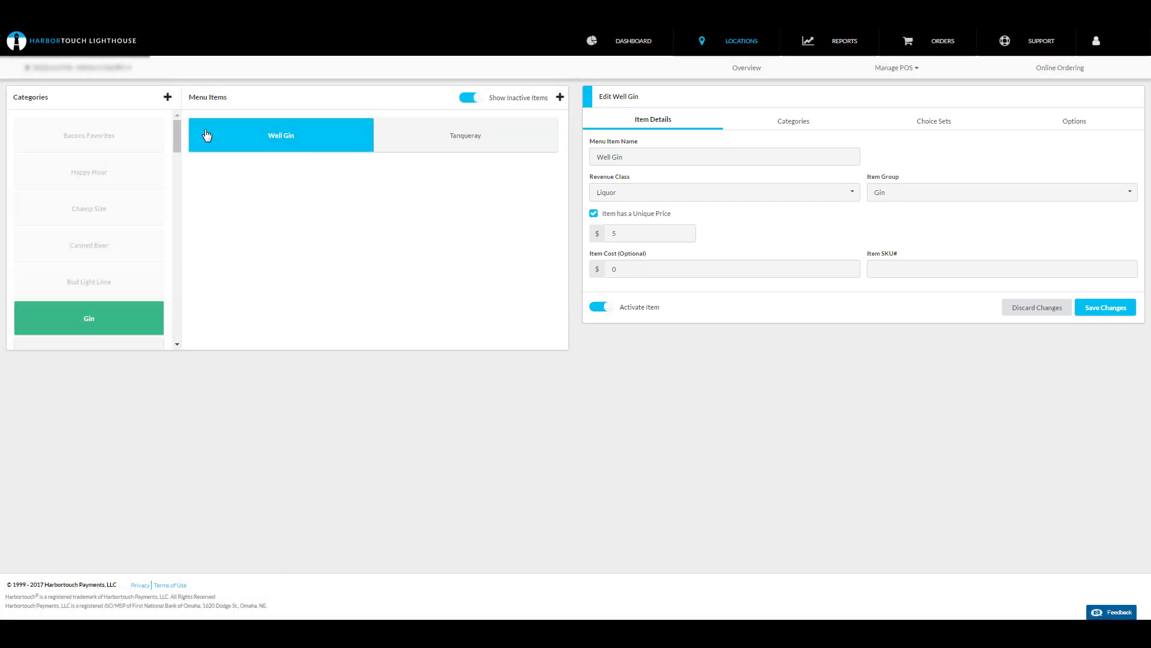
{"action": "left_click", "coordinate": [168, 96]}
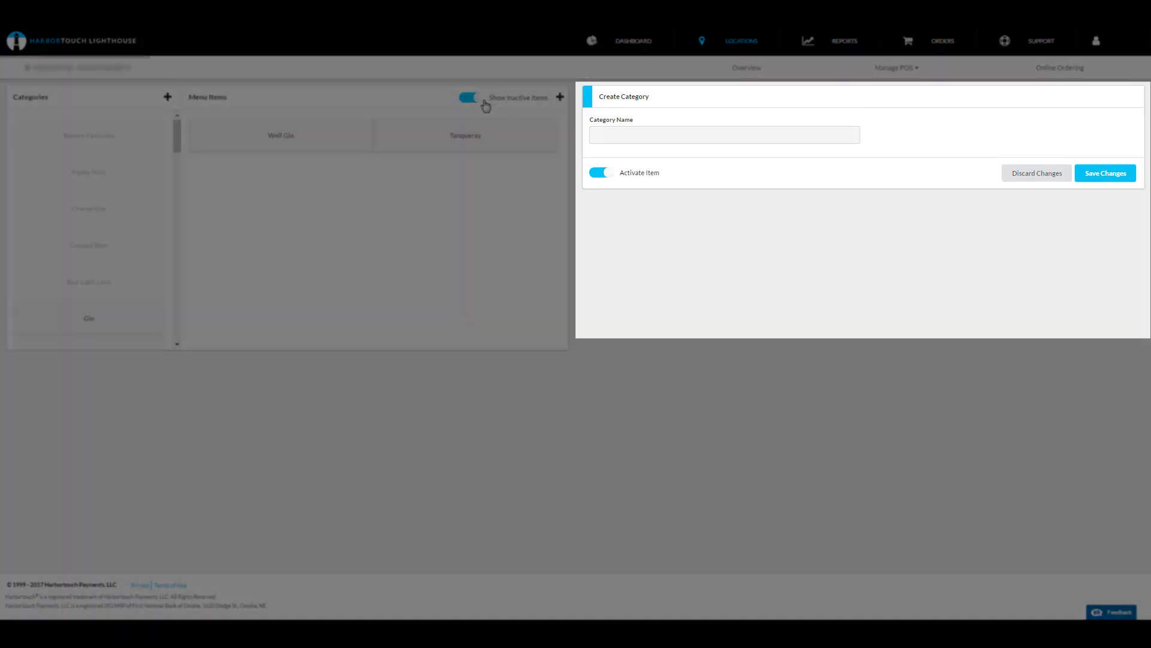
{"action": "left_click", "coordinate": [560, 97]}
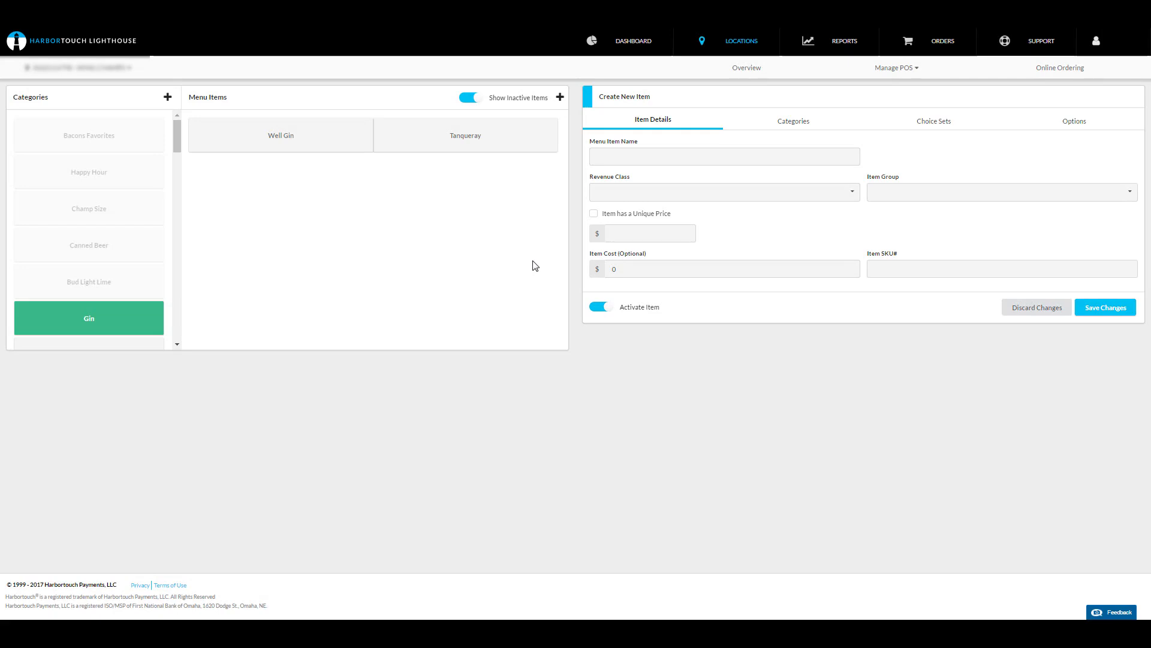
Step: Open Customize Item Groups and select the Wing\Strip Combo item group for editing
{"action": "left_click", "coordinate": [903, 67]}
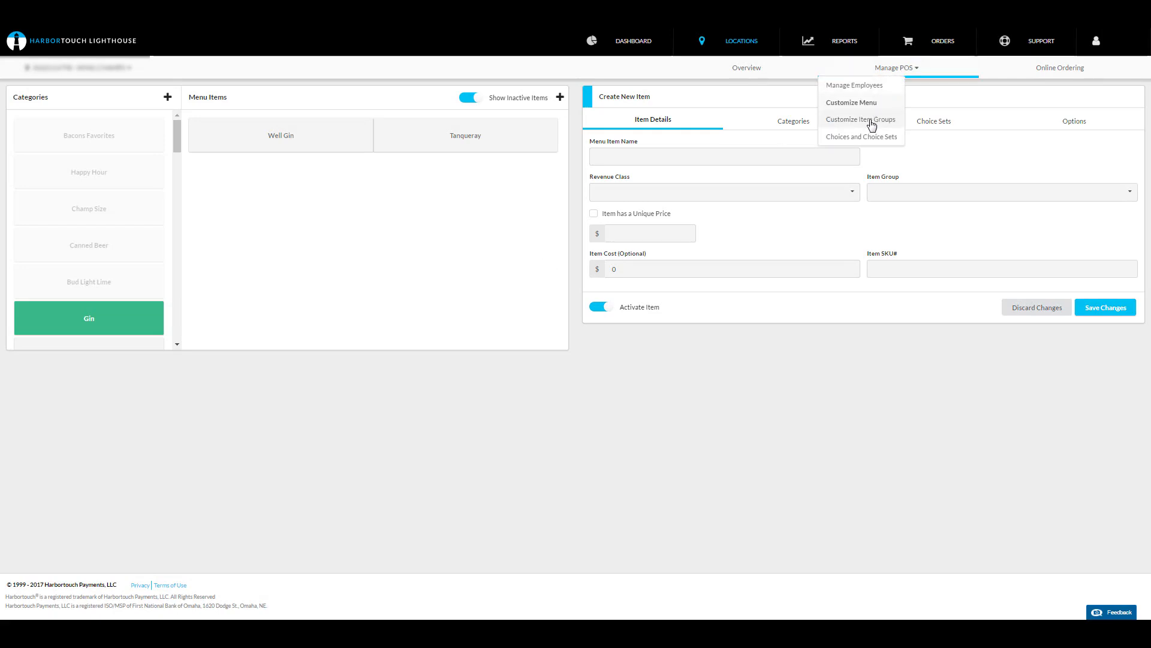
{"action": "left_click", "coordinate": [871, 125]}
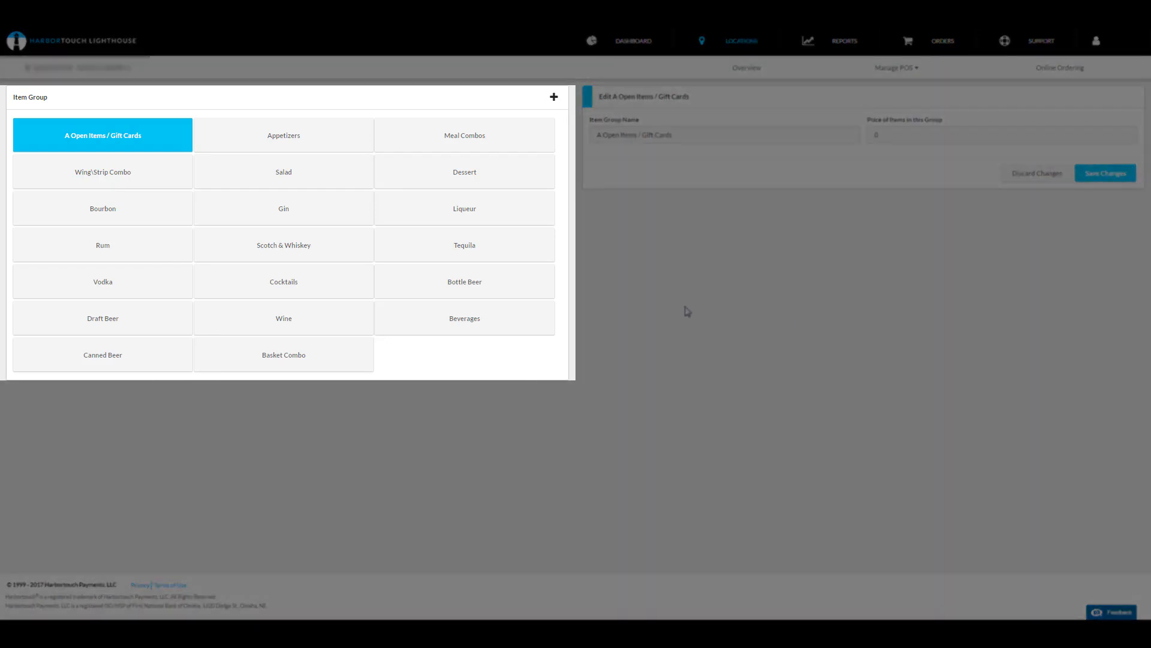
{"action": "left_click", "coordinate": [122, 185]}
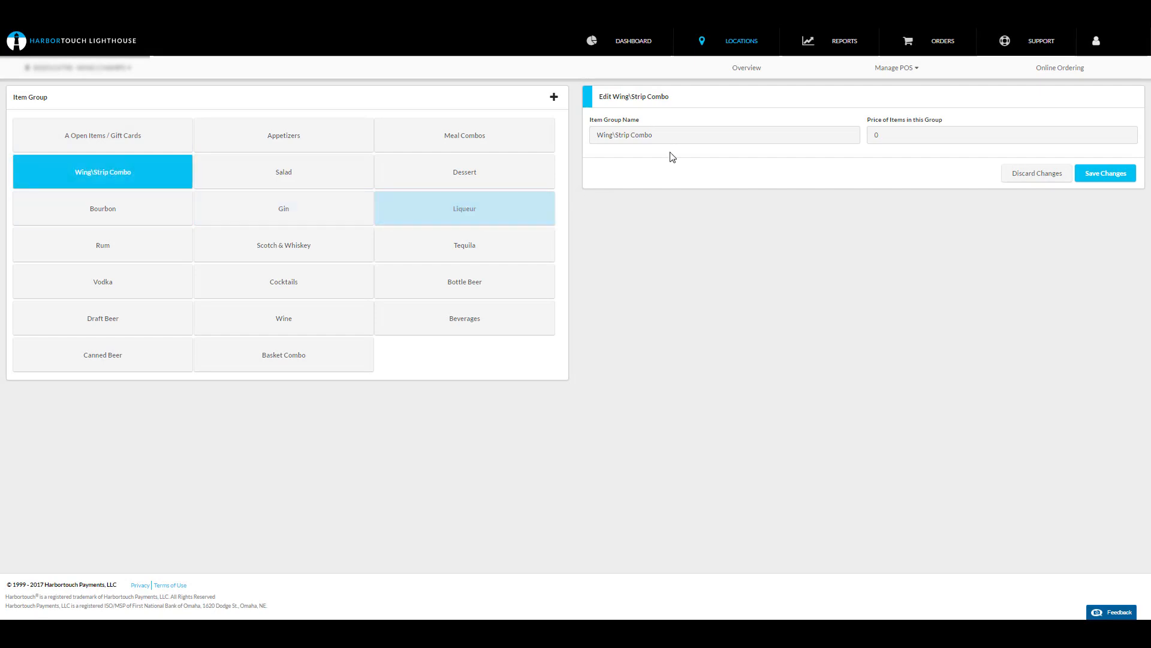
{"action": "left_click", "coordinate": [673, 135]}
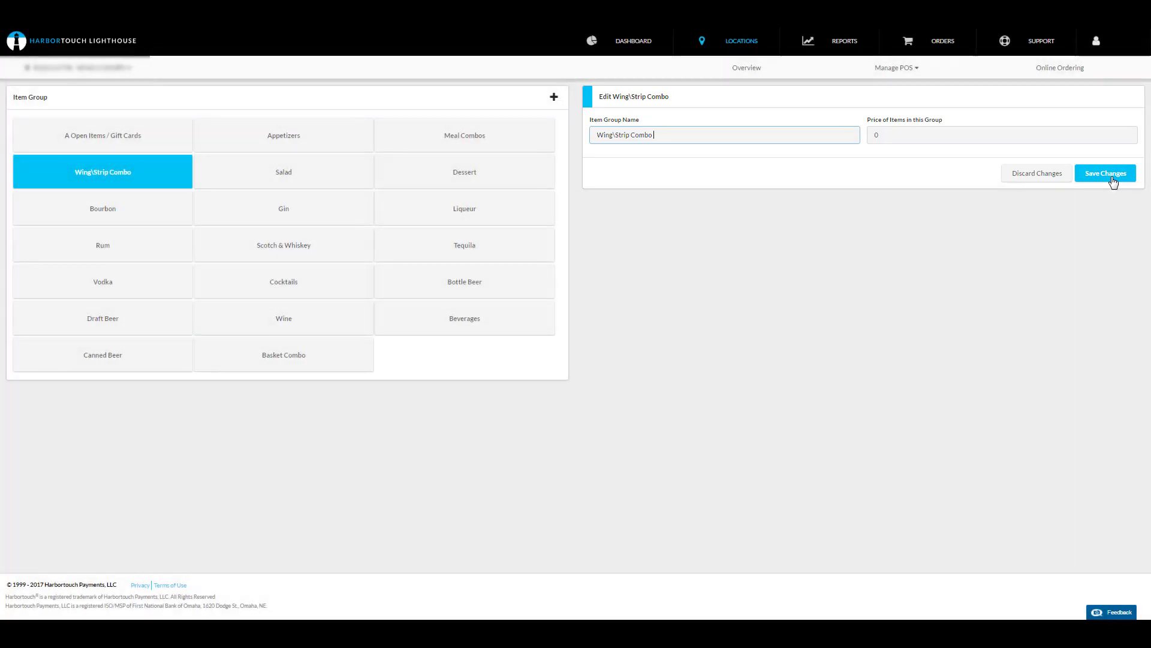
Step: Start a new item group and name it Test Item Group
{"action": "left_click", "coordinate": [555, 98]}
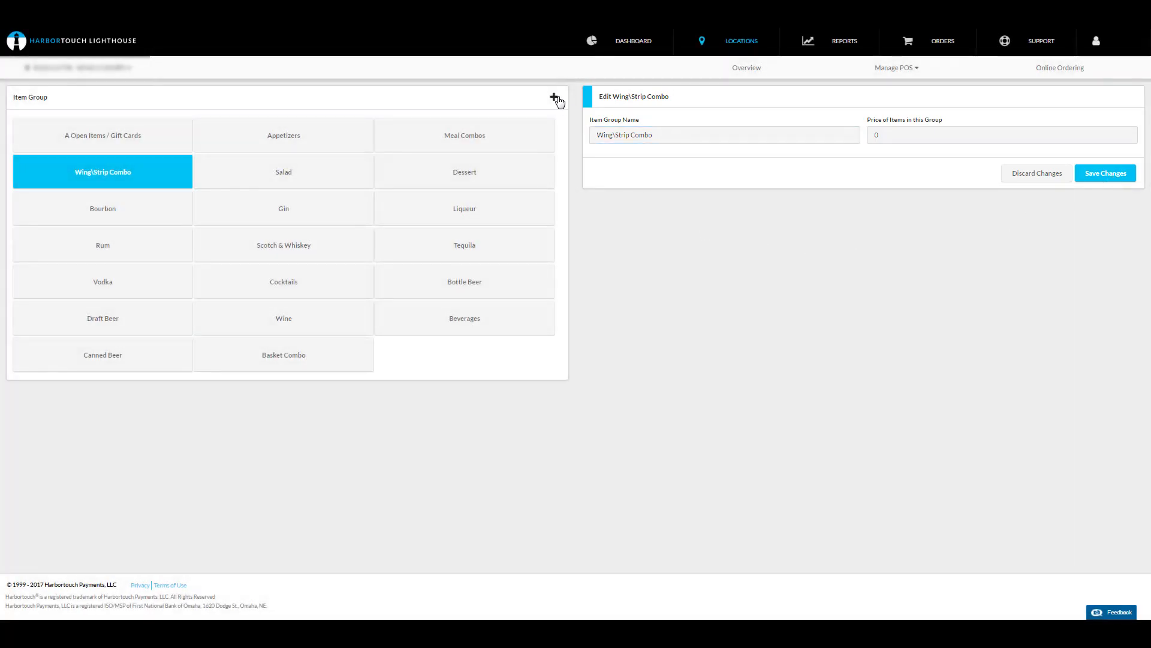
{"action": "type", "text": "Test"}
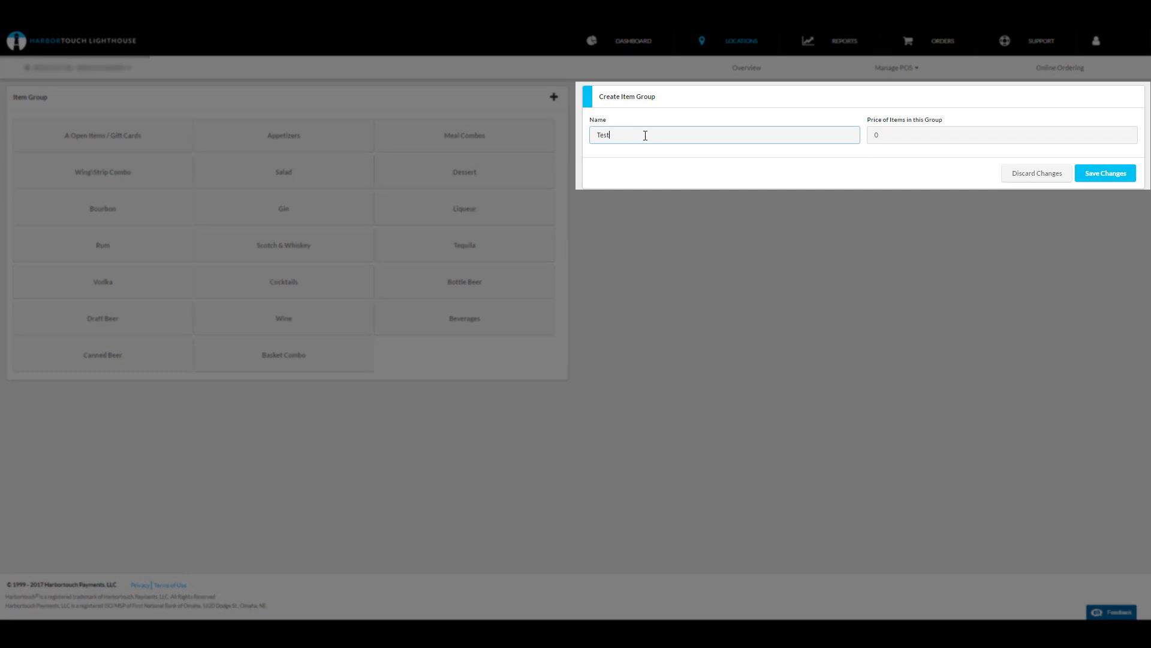
{"action": "type", "text": " Item Group"}
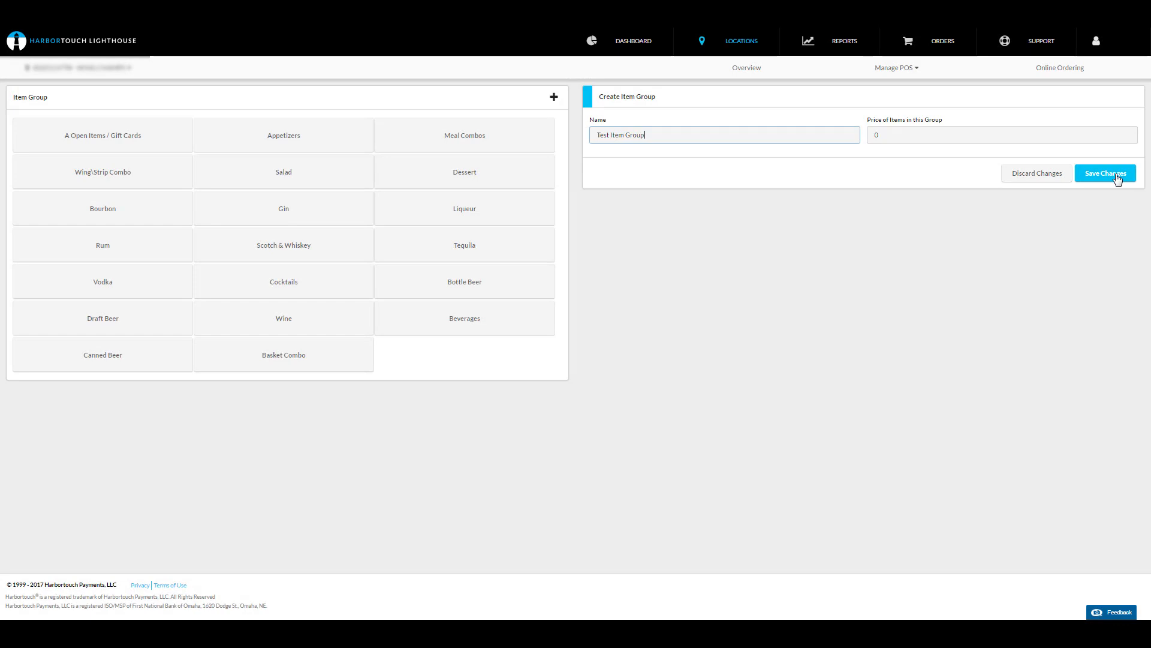
Step: Open Choices and Choice Sets and select the Dressing choice set
{"action": "left_click", "coordinate": [903, 68]}
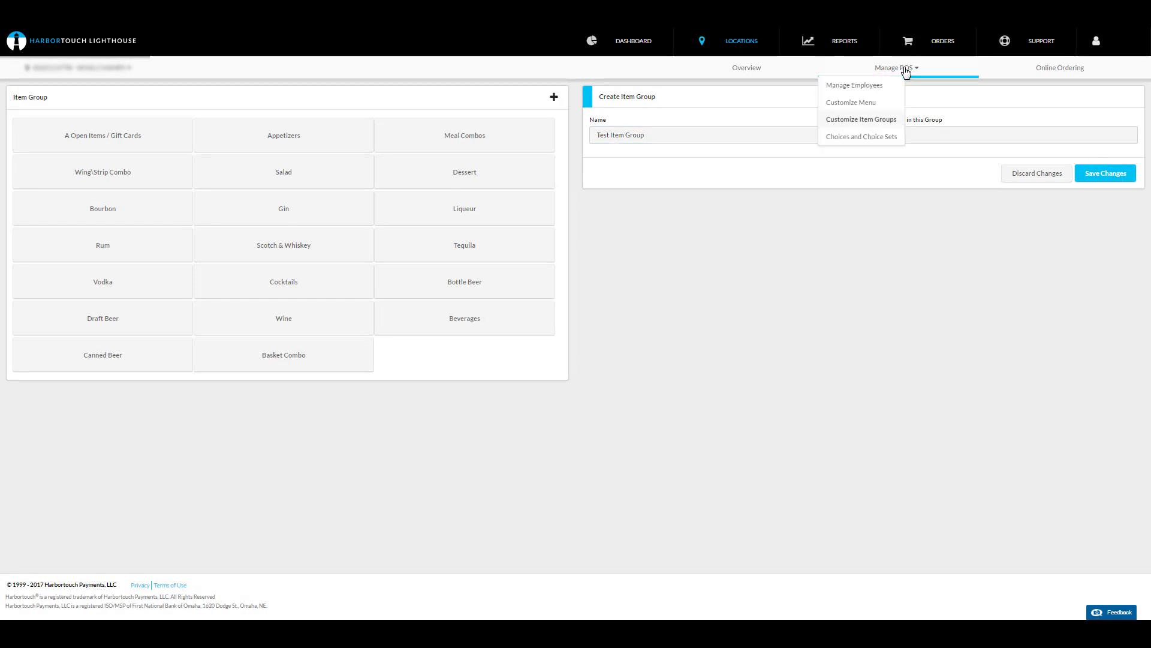
{"action": "left_click", "coordinate": [874, 136]}
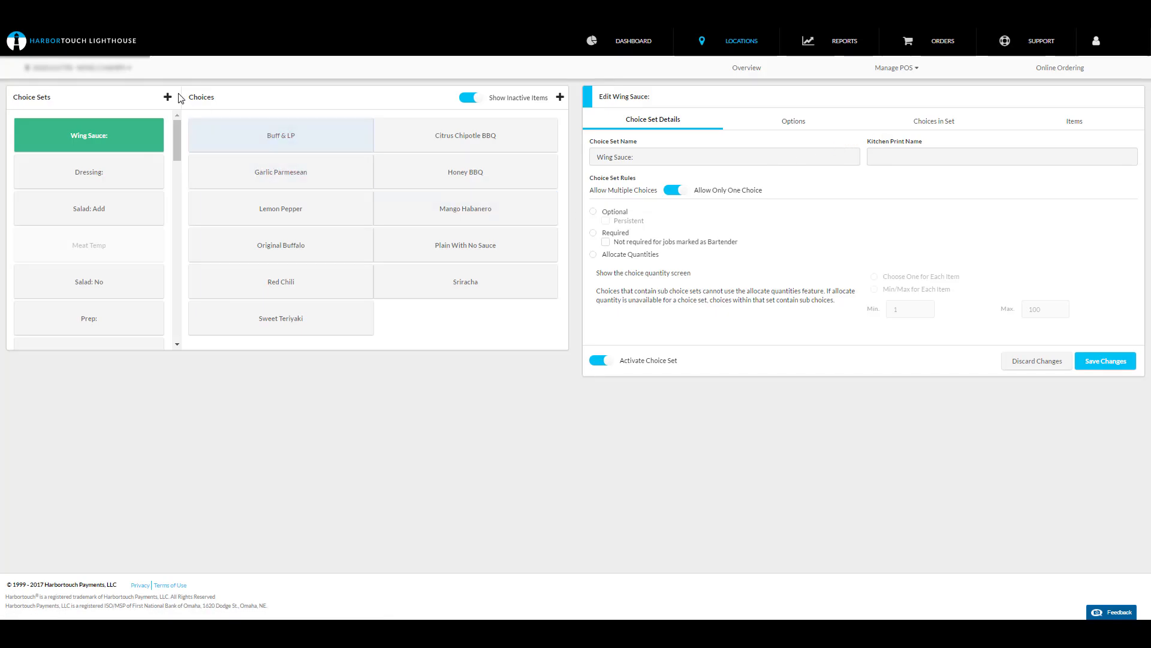
{"action": "left_click", "coordinate": [117, 174]}
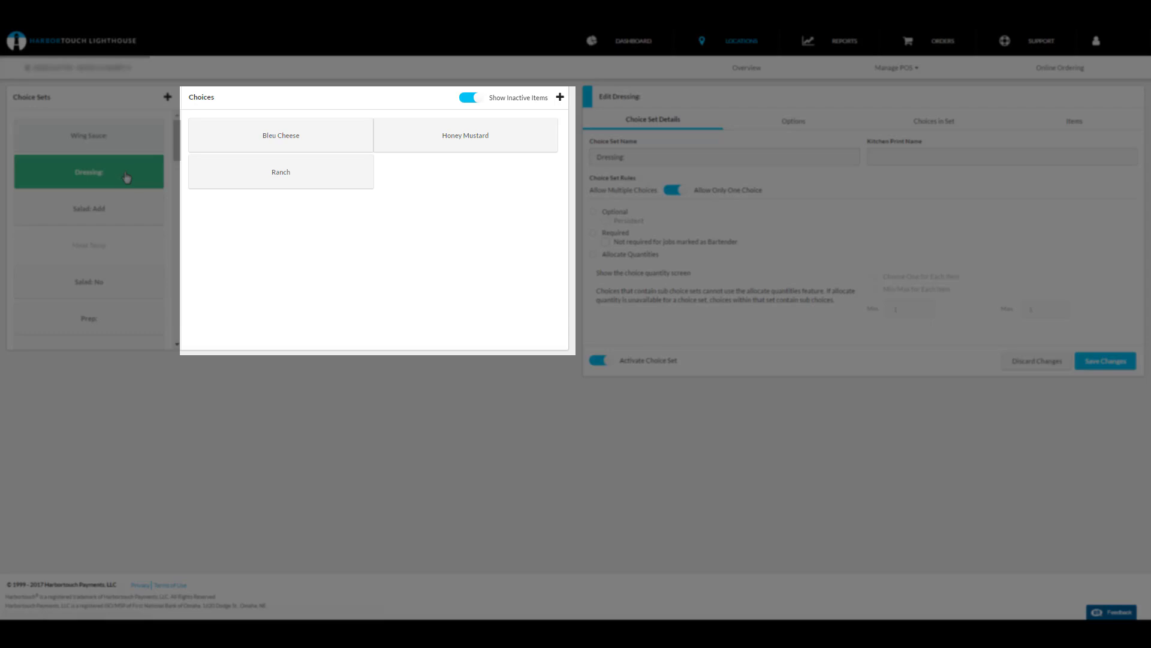
{"action": "left_click", "coordinate": [294, 181]}
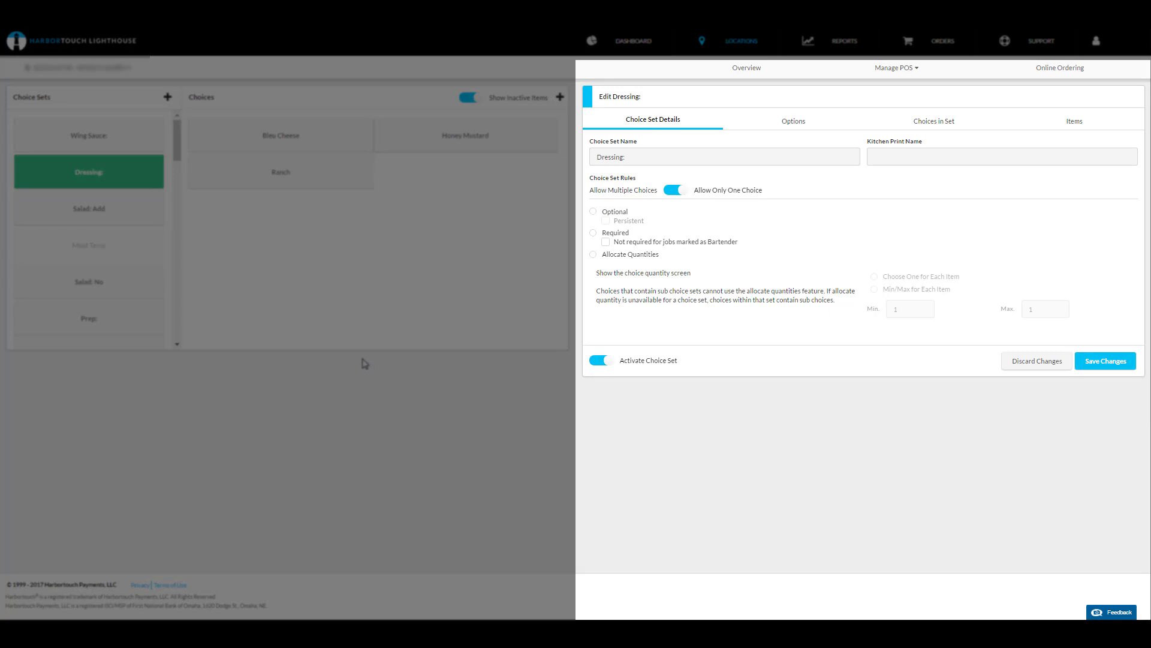
Step: Review the Dressing choice set's Options, Choices in Set and Items tabs
{"action": "left_click", "coordinate": [803, 128]}
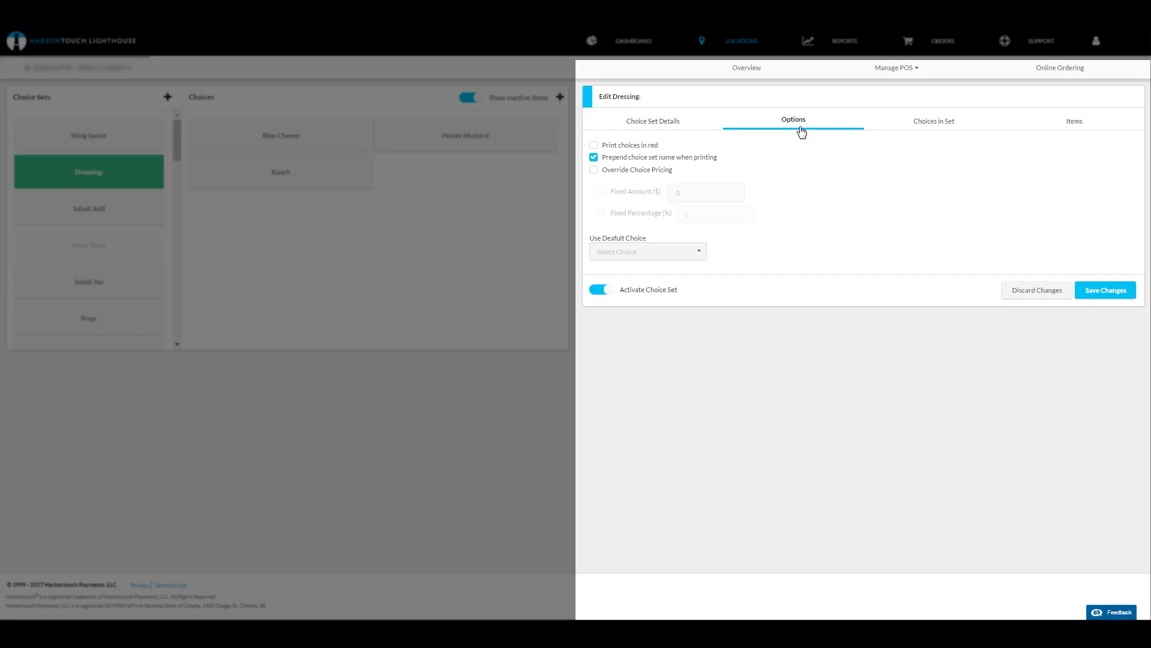
{"action": "left_click", "coordinate": [933, 123]}
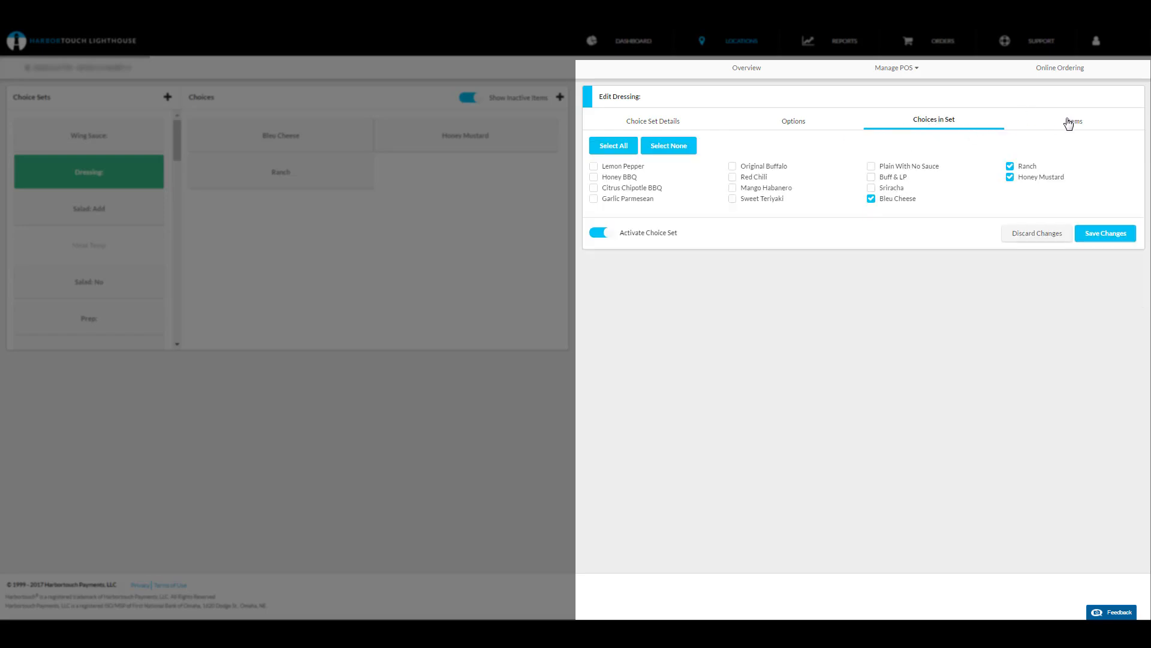
{"action": "left_click", "coordinate": [1110, 127]}
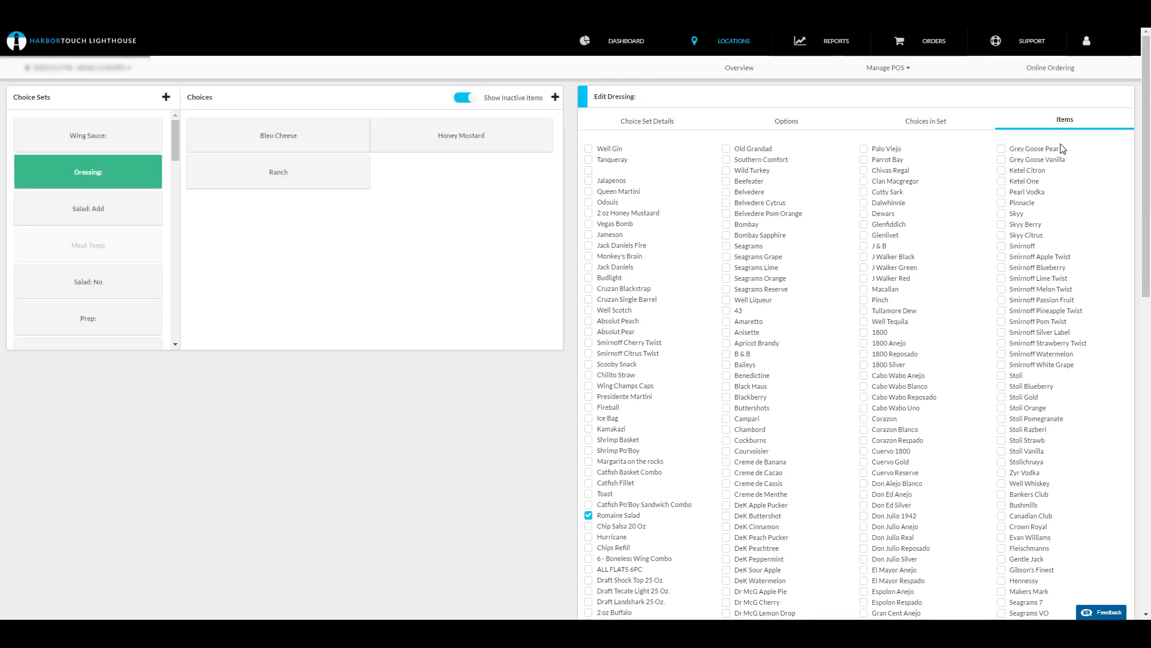
Step: Select the Salad: Add choice set and bring up the forms for creating a choice and a choice set
{"action": "left_click", "coordinate": [88, 208]}
{"action": "left_click", "coordinate": [555, 97]}
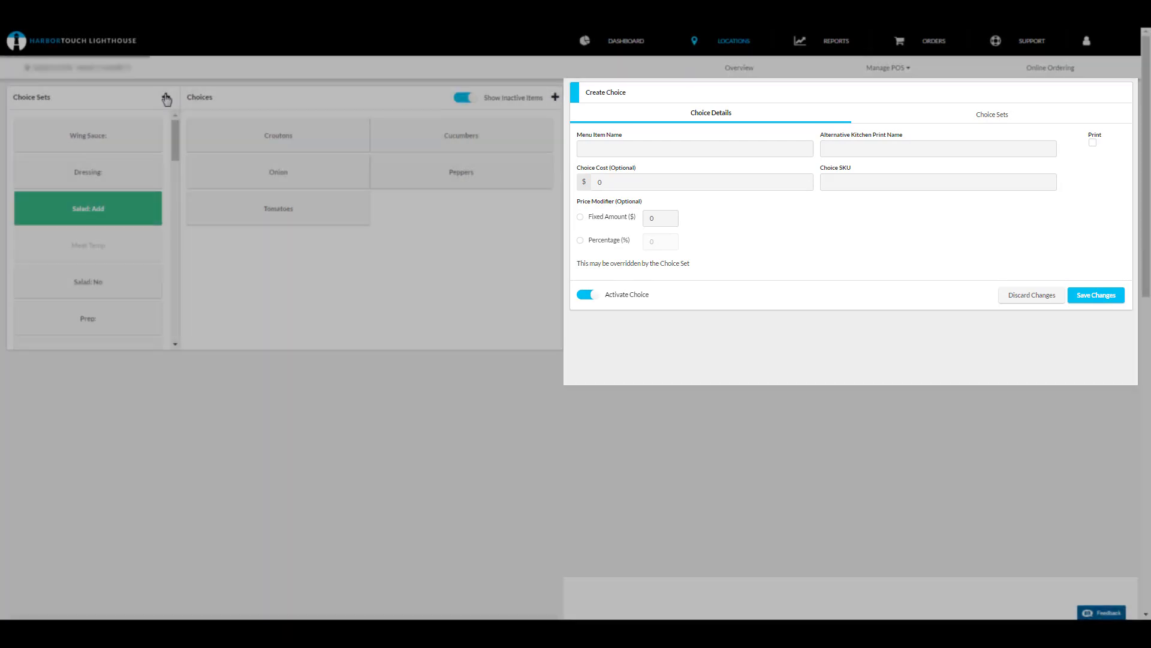
{"action": "left_click", "coordinate": [167, 97]}
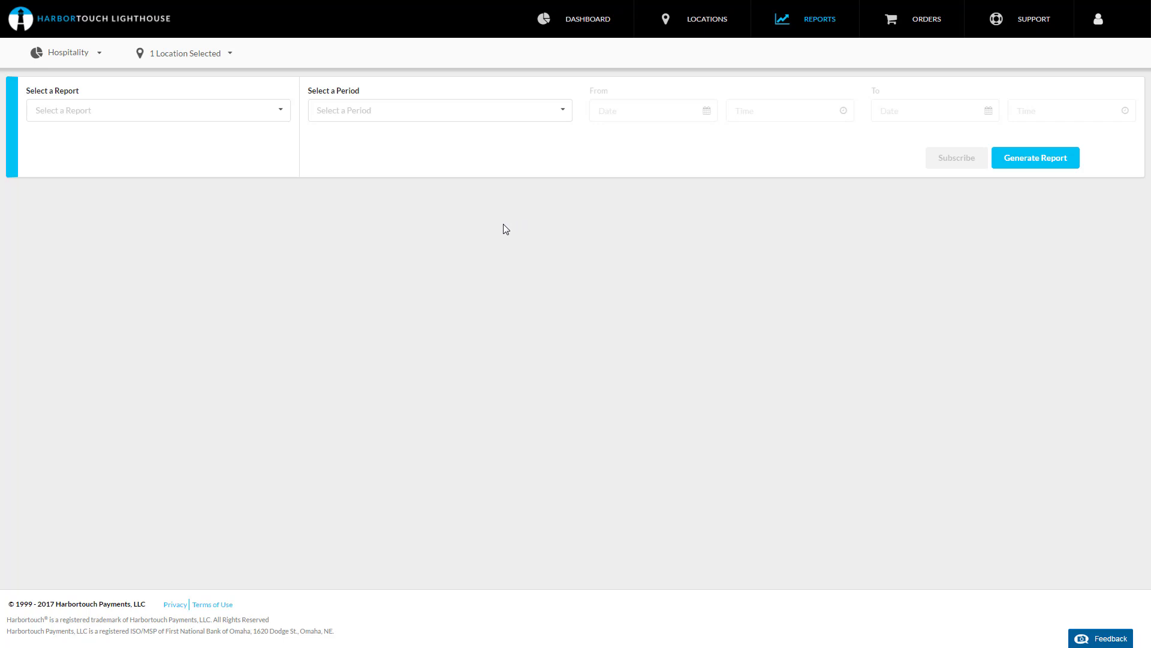
Step: Inspect the report type and location selectors on the Reports page
{"action": "left_click", "coordinate": [99, 56]}
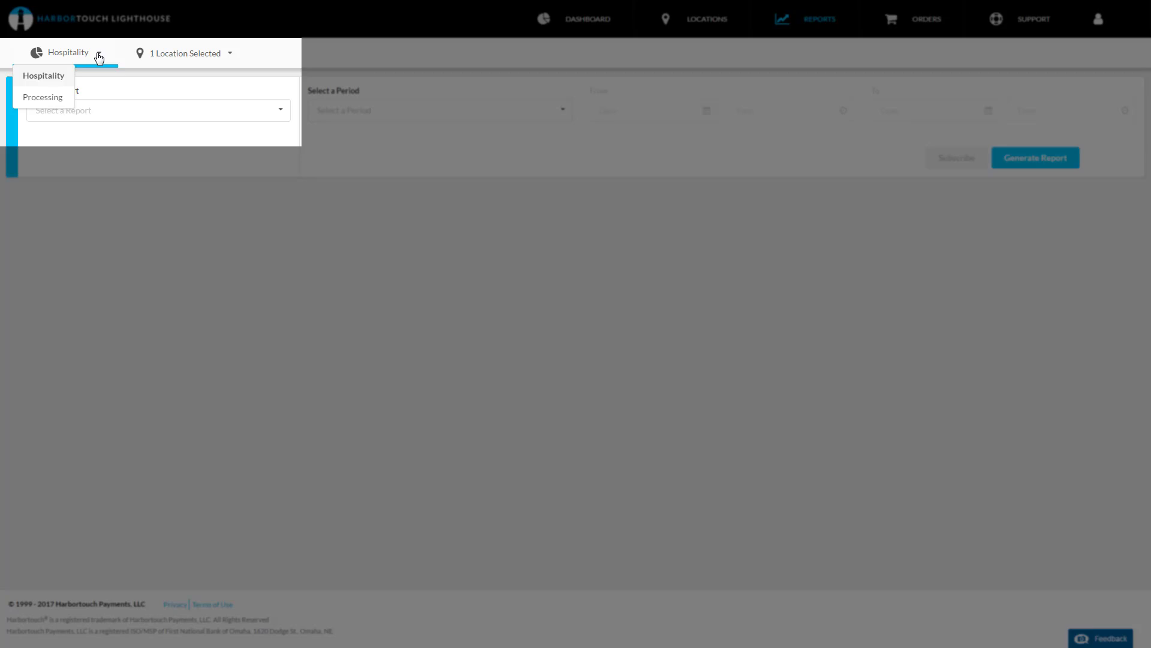
{"action": "left_click", "coordinate": [99, 57]}
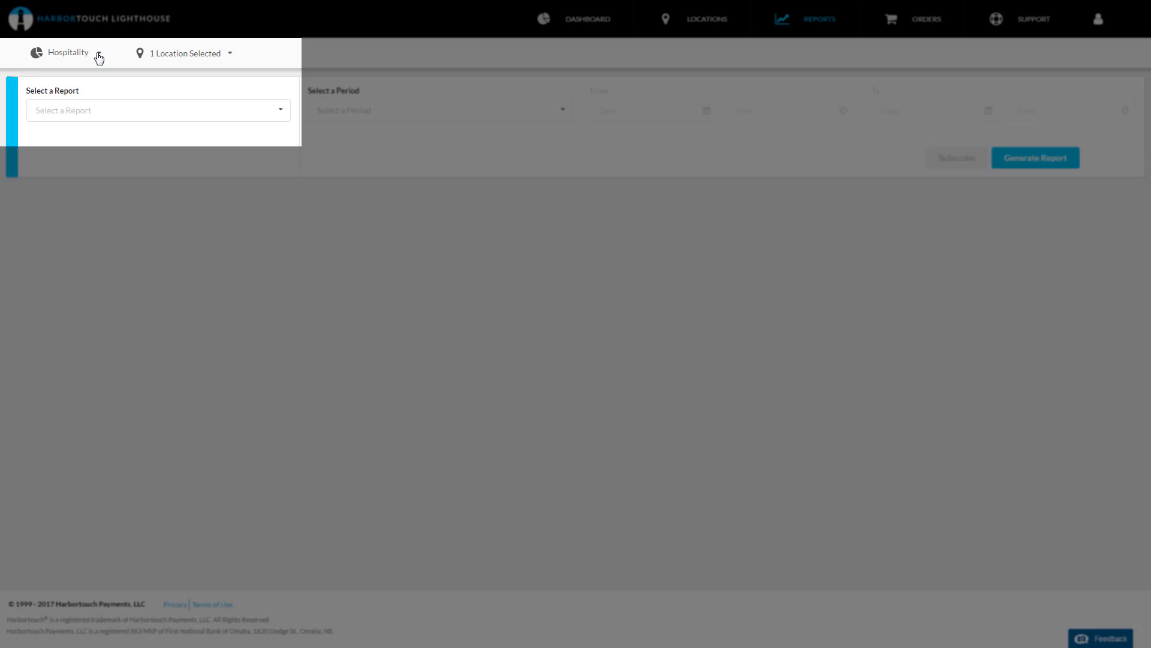
{"action": "left_click", "coordinate": [225, 56]}
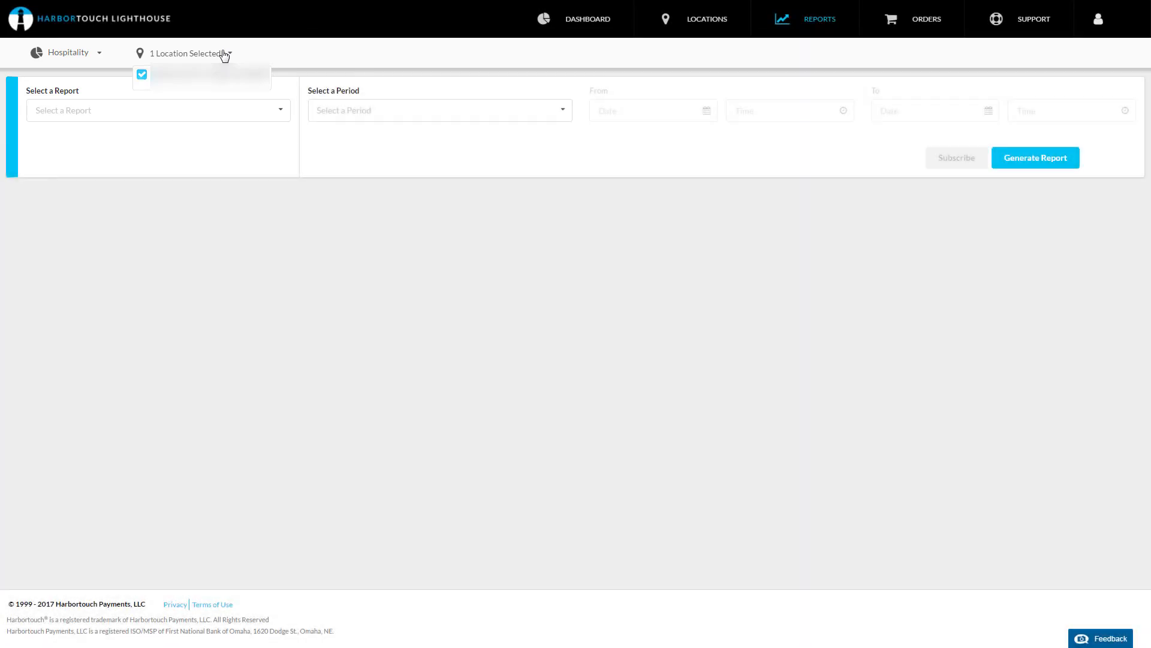
{"action": "left_click", "coordinate": [224, 55]}
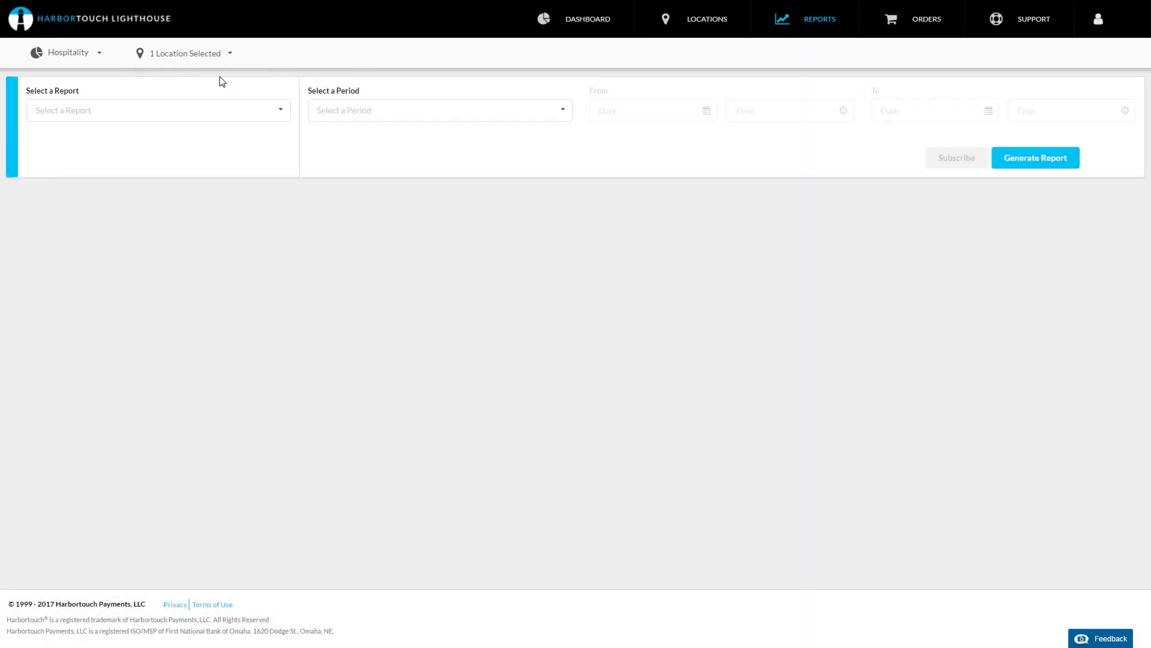
Step: Select the Financial Overview report
{"action": "left_click", "coordinate": [216, 111]}
{"action": "scroll", "coordinate": [264, 156], "scroll_direction": "down", "scroll_amount": 3}
{"action": "left_click", "coordinate": [231, 233]}
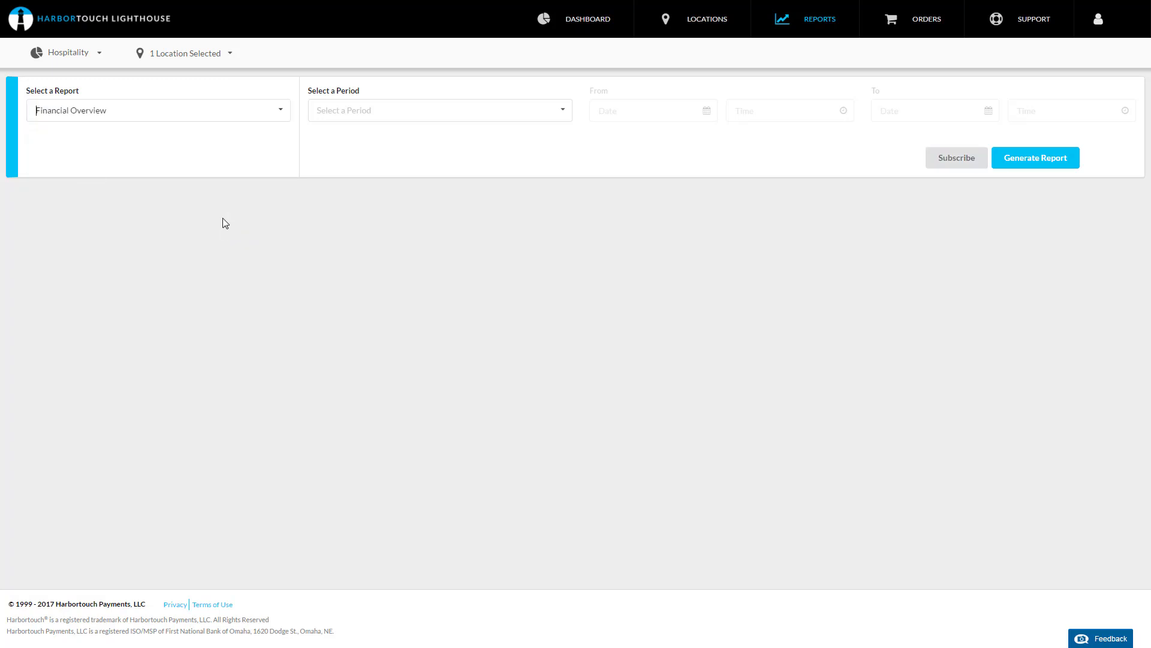
Step: Set the report period to Custom Period
{"action": "left_click", "coordinate": [558, 113]}
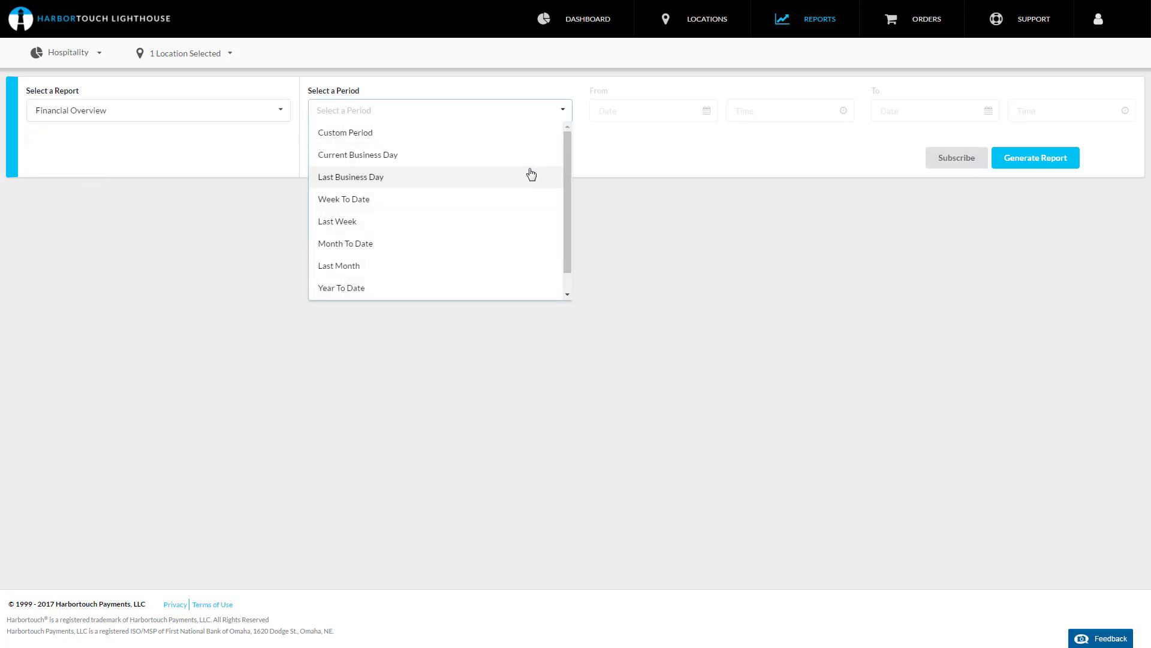
{"action": "left_click", "coordinate": [529, 176]}
{"action": "left_click", "coordinate": [566, 114]}
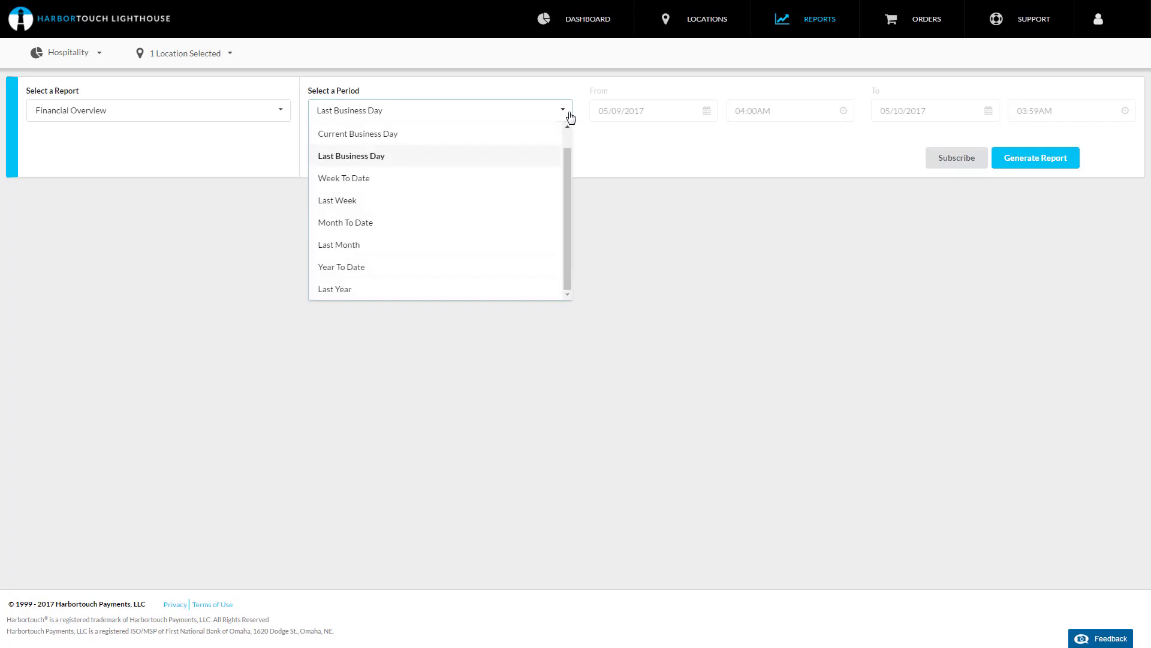
{"action": "scroll", "coordinate": [568, 165], "scroll_direction": "up", "scroll_amount": 1}
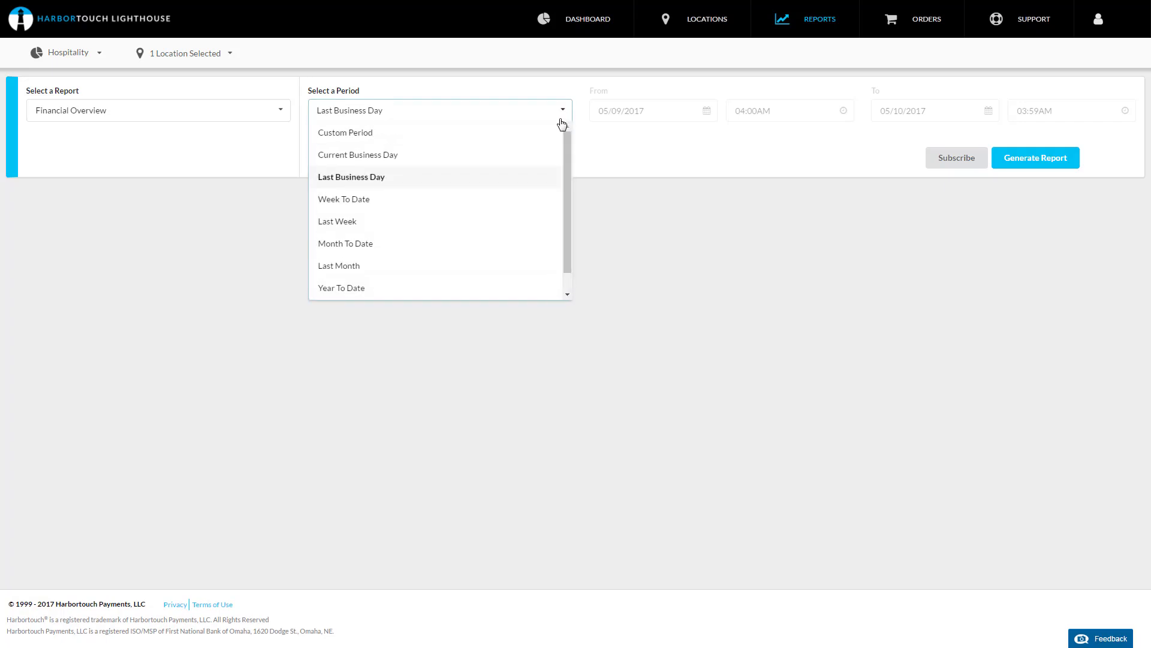
{"action": "left_click", "coordinate": [516, 130]}
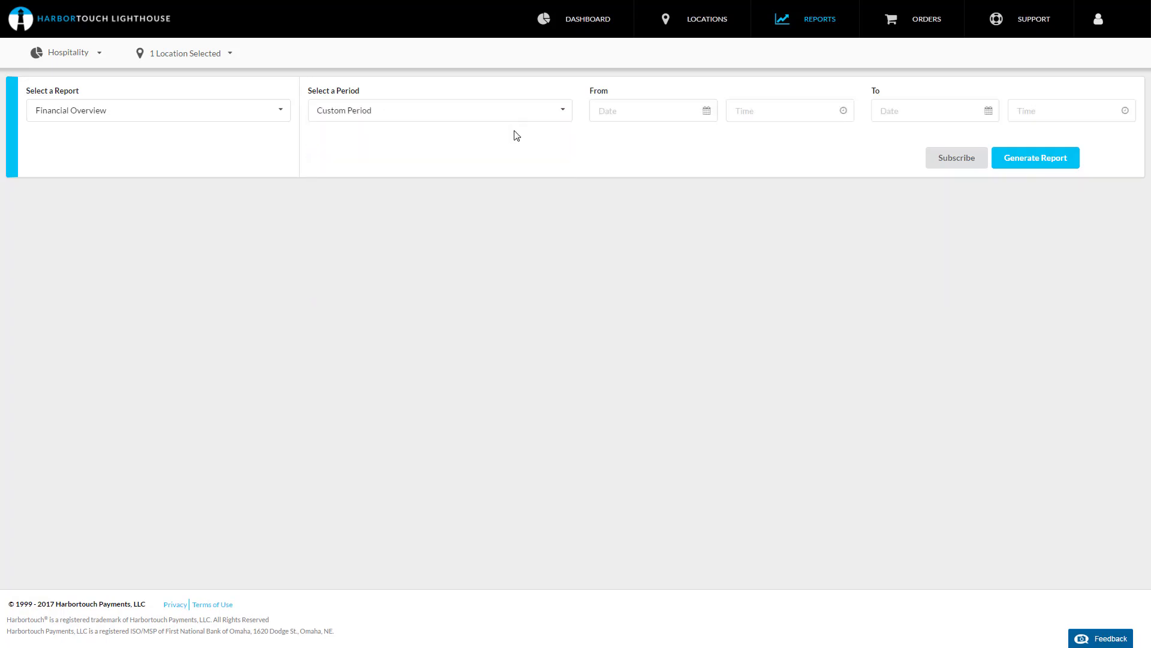
Step: Set the report's start to 05/01/2017 at 12:00AM
{"action": "left_click", "coordinate": [708, 111]}
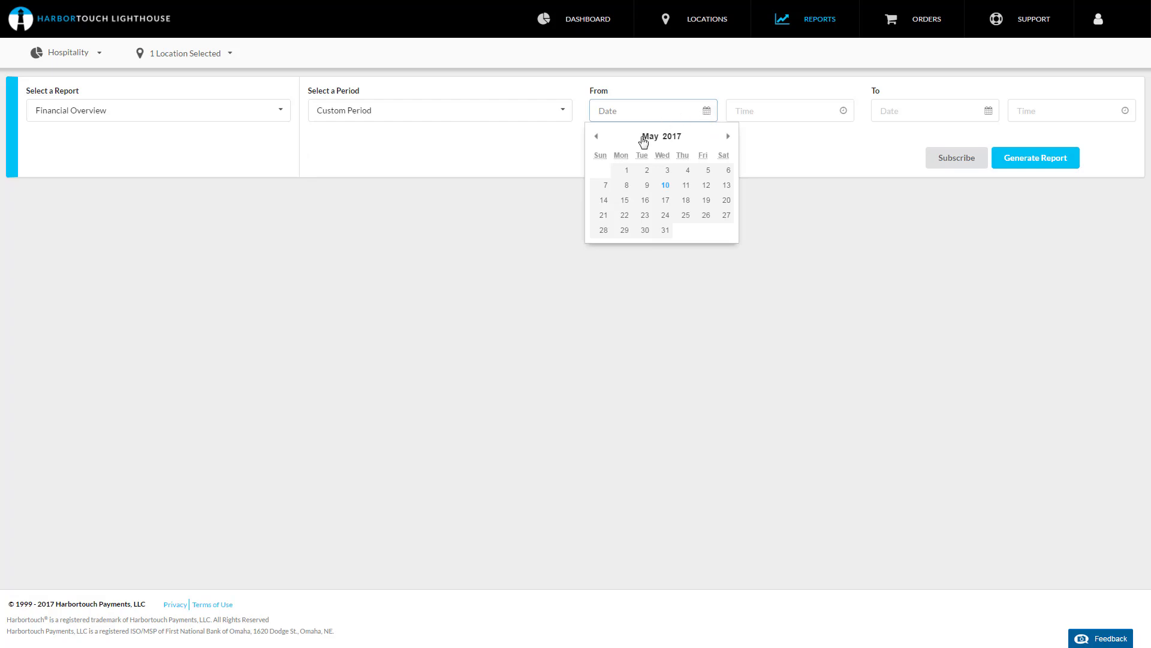
{"action": "left_click", "coordinate": [627, 170]}
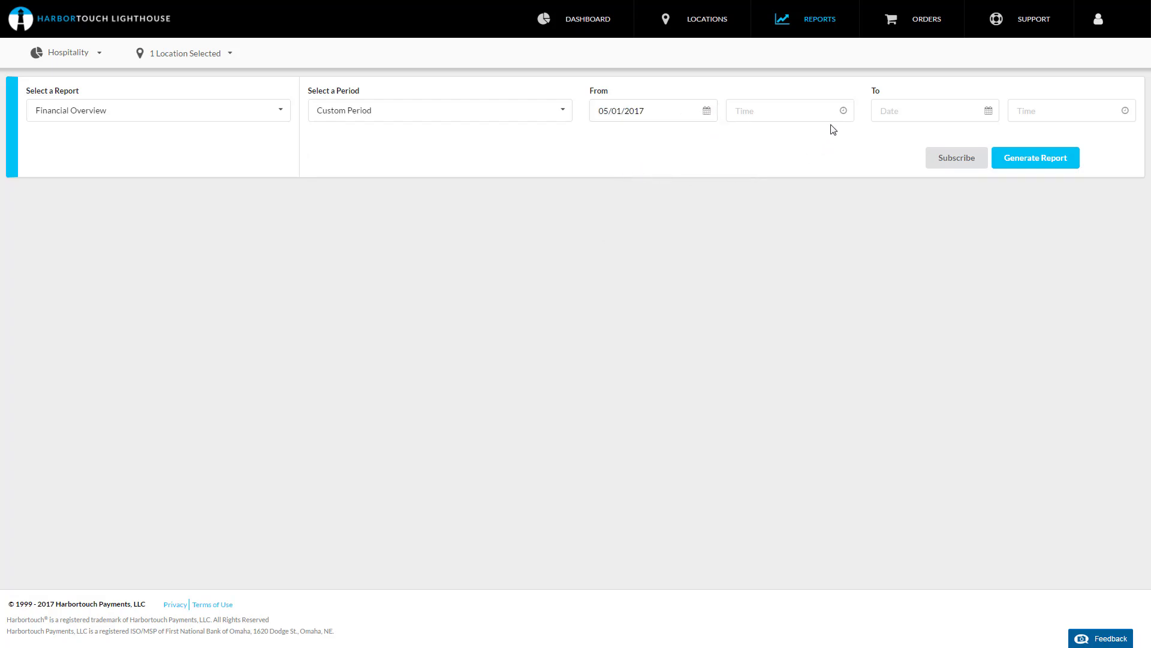
{"action": "left_click", "coordinate": [843, 113]}
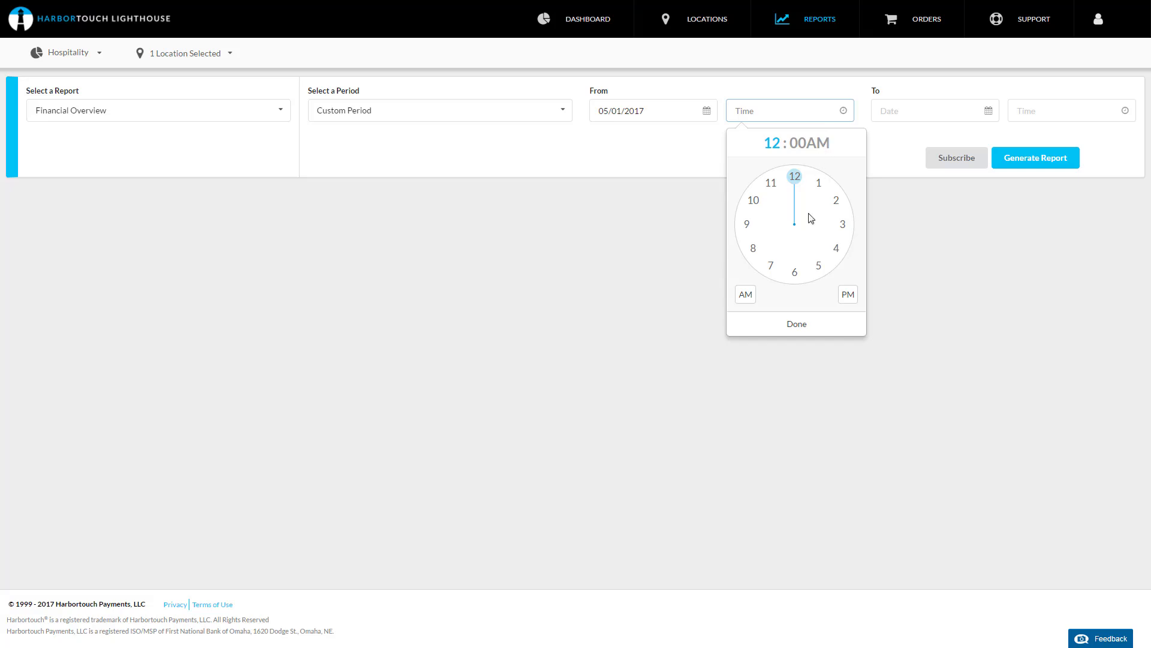
{"action": "left_click", "coordinate": [791, 324]}
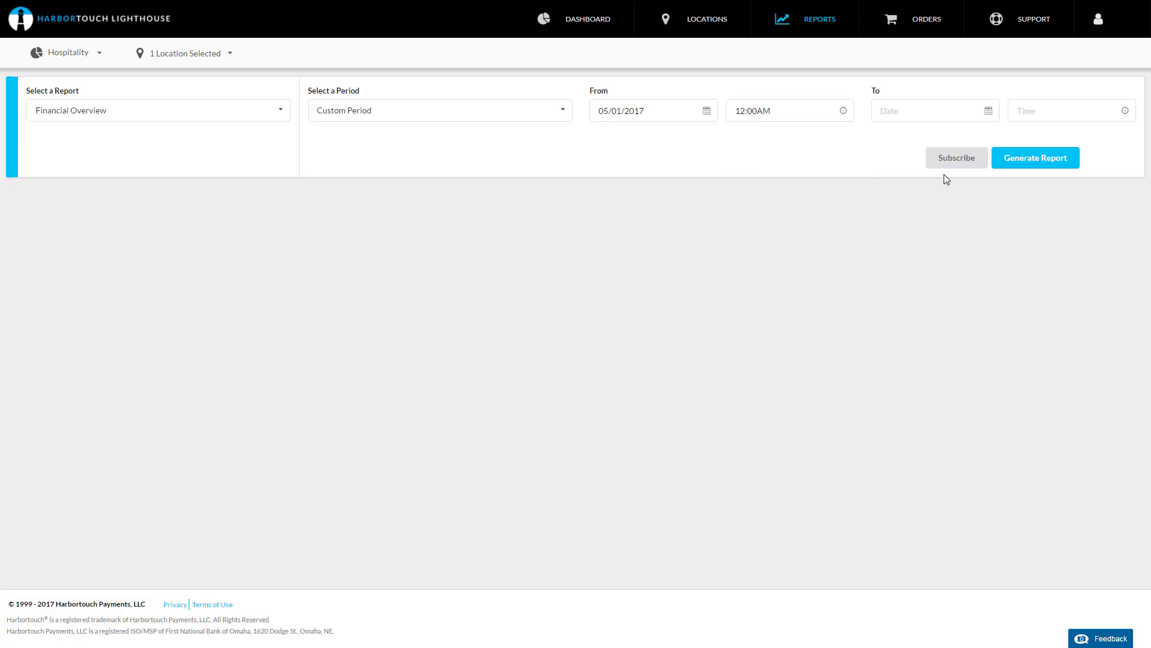
Step: Set the report's end to 05/07/2017 at 12:00AM
{"action": "left_click", "coordinate": [987, 111]}
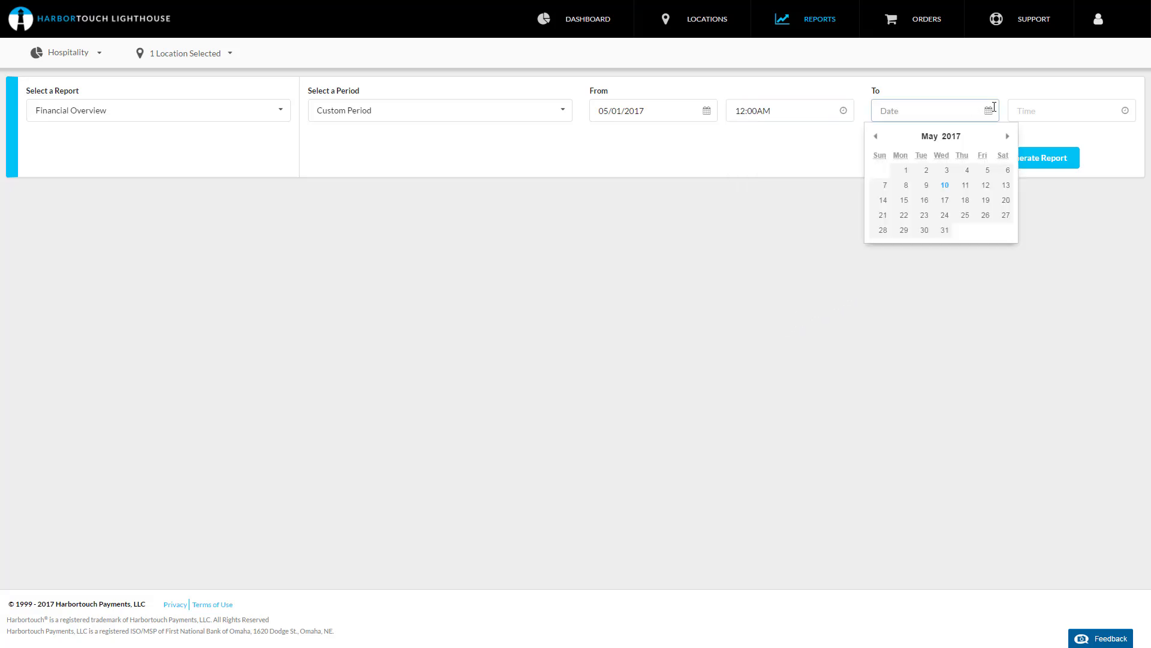
{"action": "left_click", "coordinate": [884, 185]}
{"action": "left_click", "coordinate": [1125, 112]}
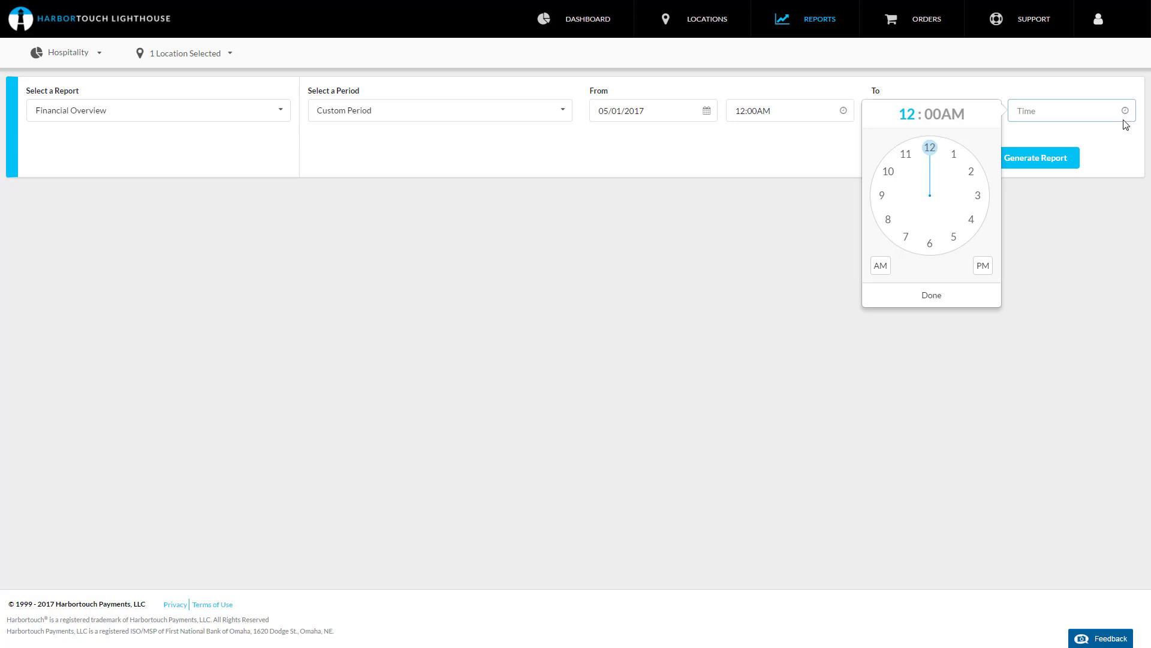
{"action": "left_click", "coordinate": [951, 294]}
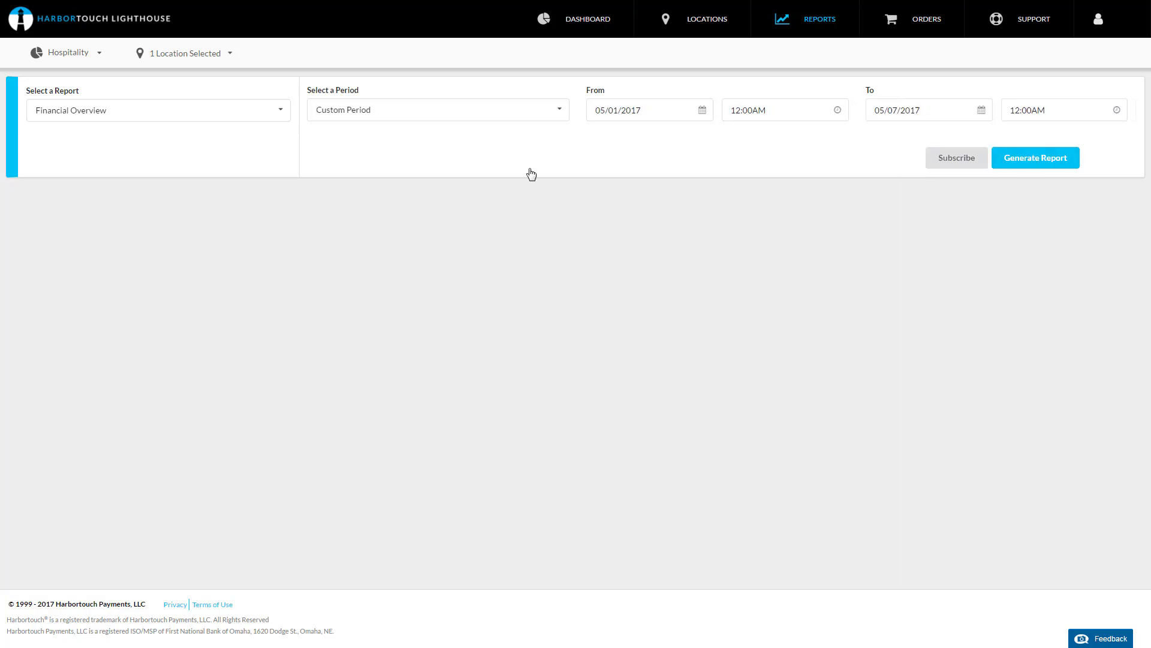
Step: Generate the Financial Overview report, then open its download options and its print preview, cancelling the print
{"action": "left_click", "coordinate": [1045, 158]}
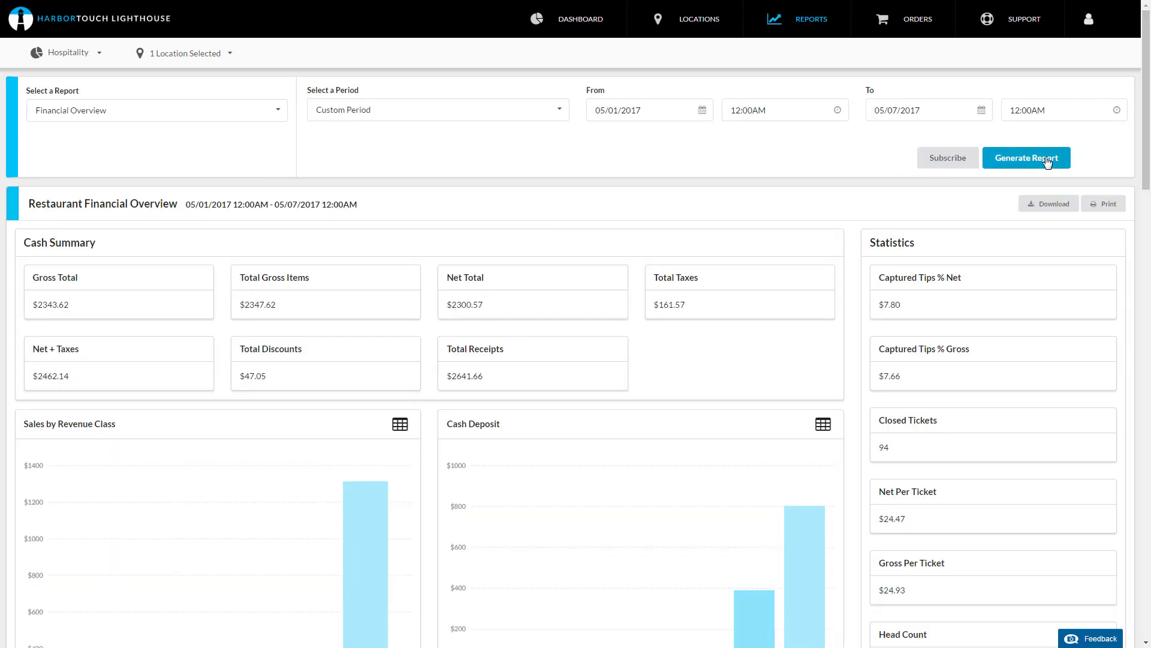
{"action": "left_click", "coordinate": [1057, 205]}
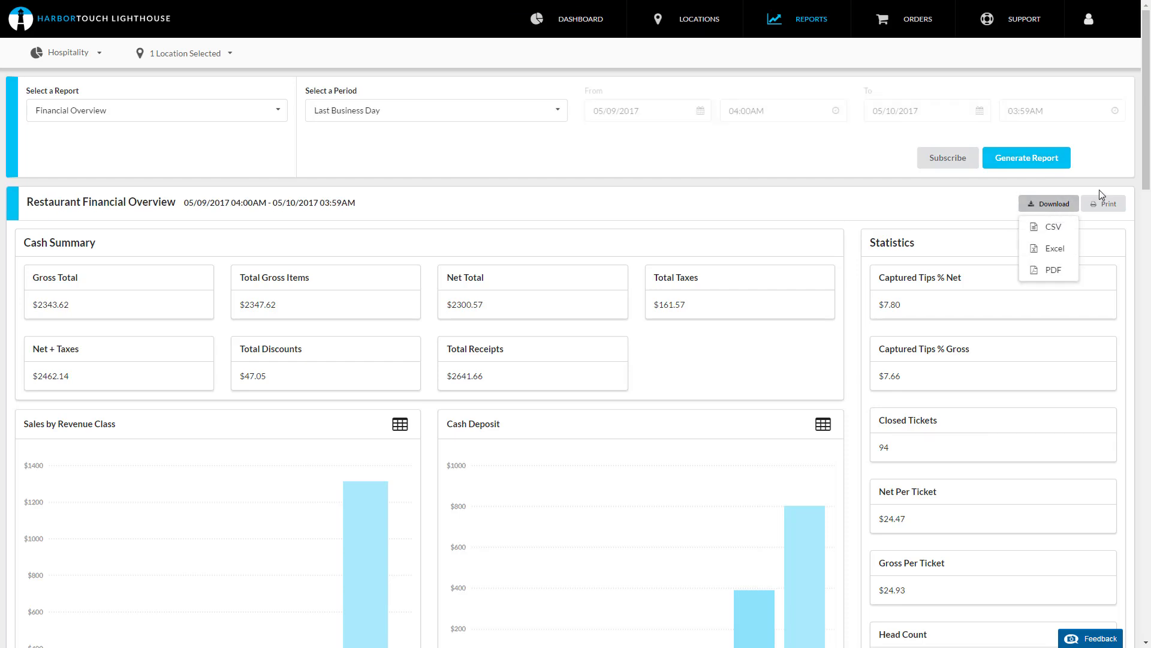
{"action": "left_click", "coordinate": [1105, 204]}
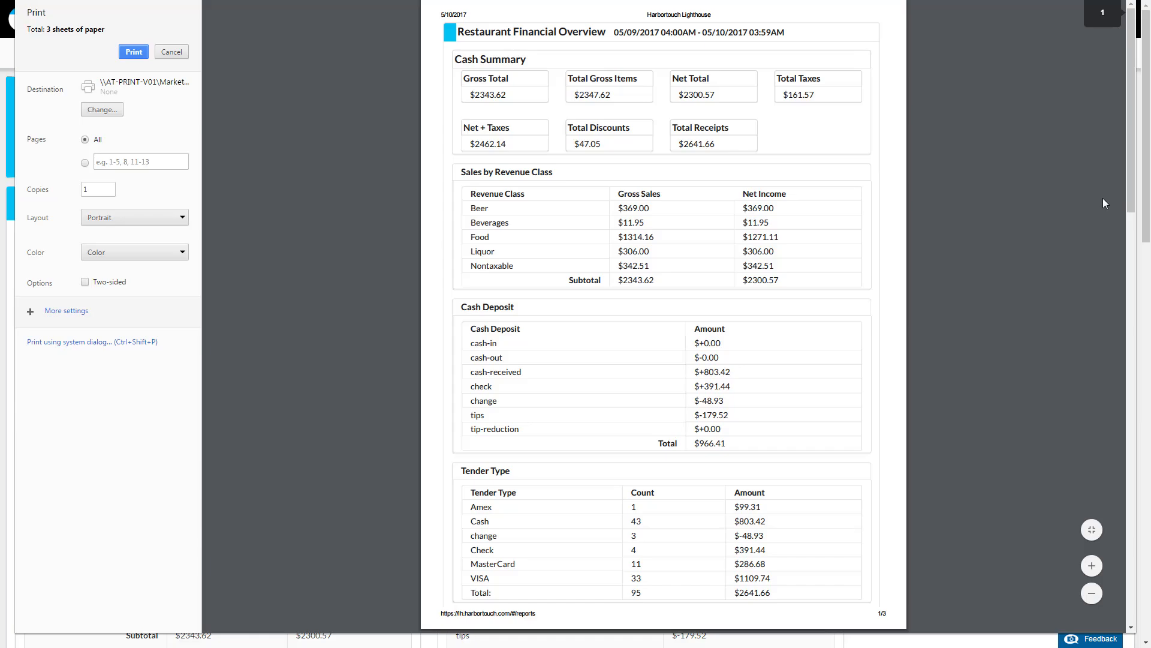
{"action": "left_click", "coordinate": [173, 56]}
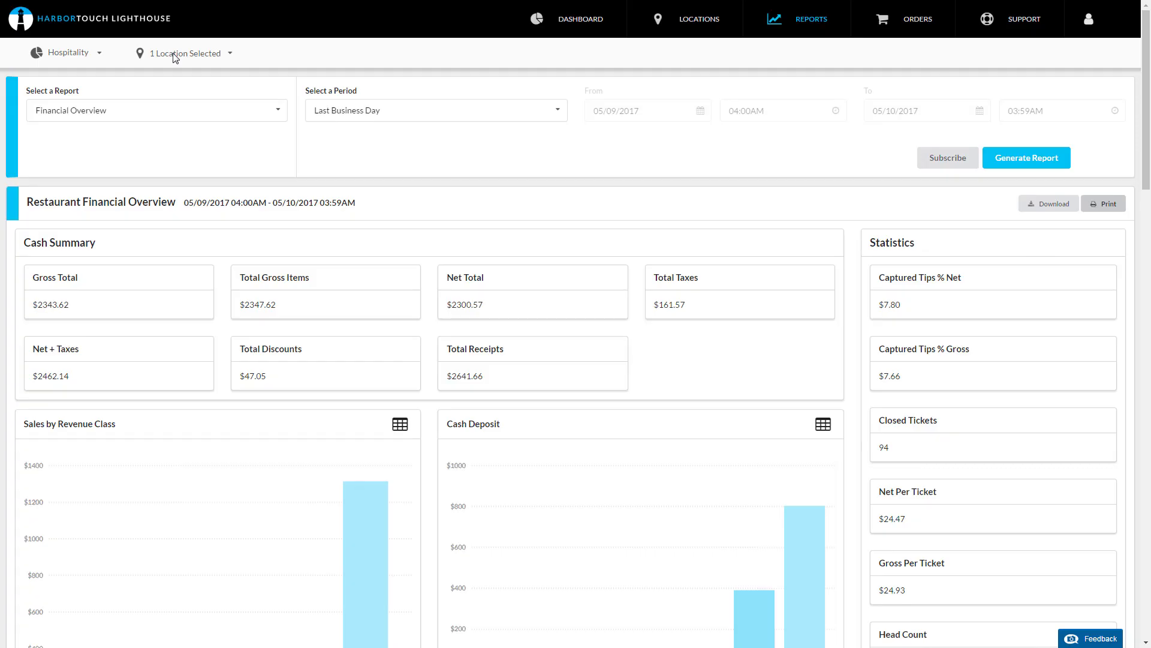
Step: Start a report subscription for the Hospitality product and the Financial Overview report
{"action": "left_click", "coordinate": [946, 162]}
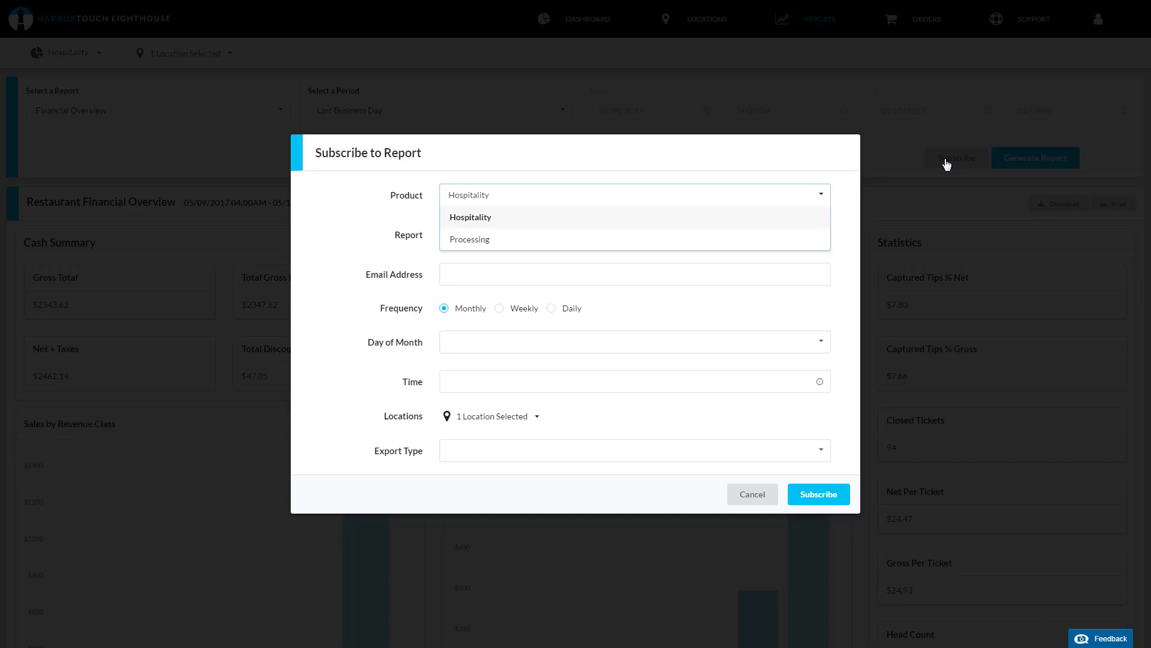
{"action": "left_click", "coordinate": [746, 218]}
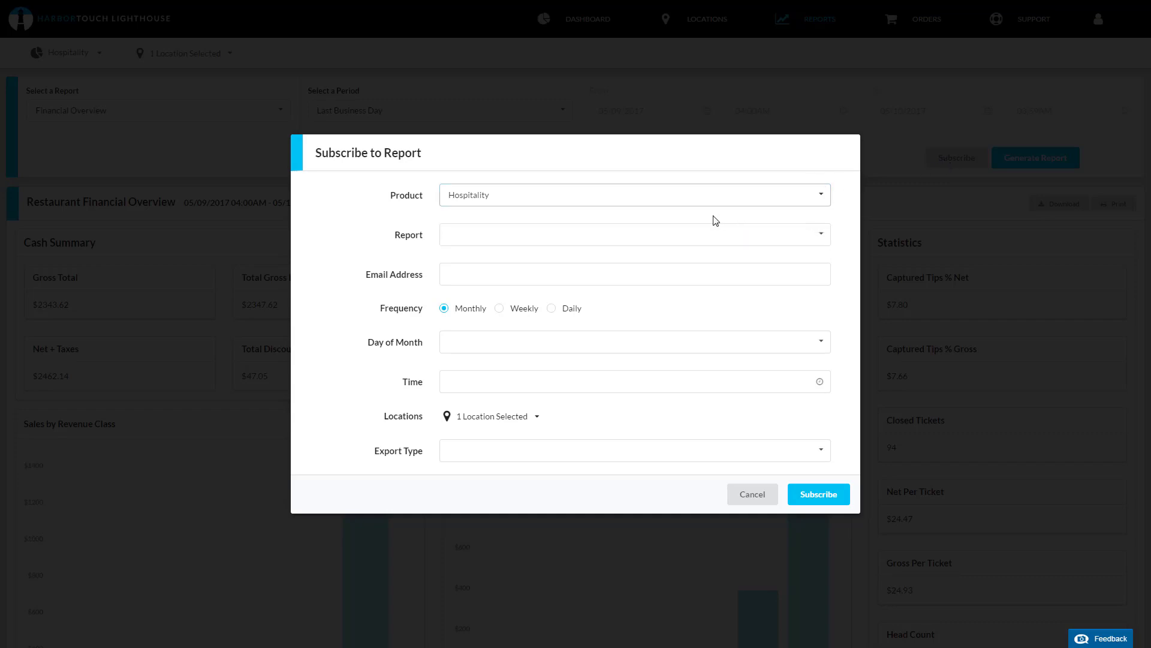
{"action": "left_click", "coordinate": [657, 235]}
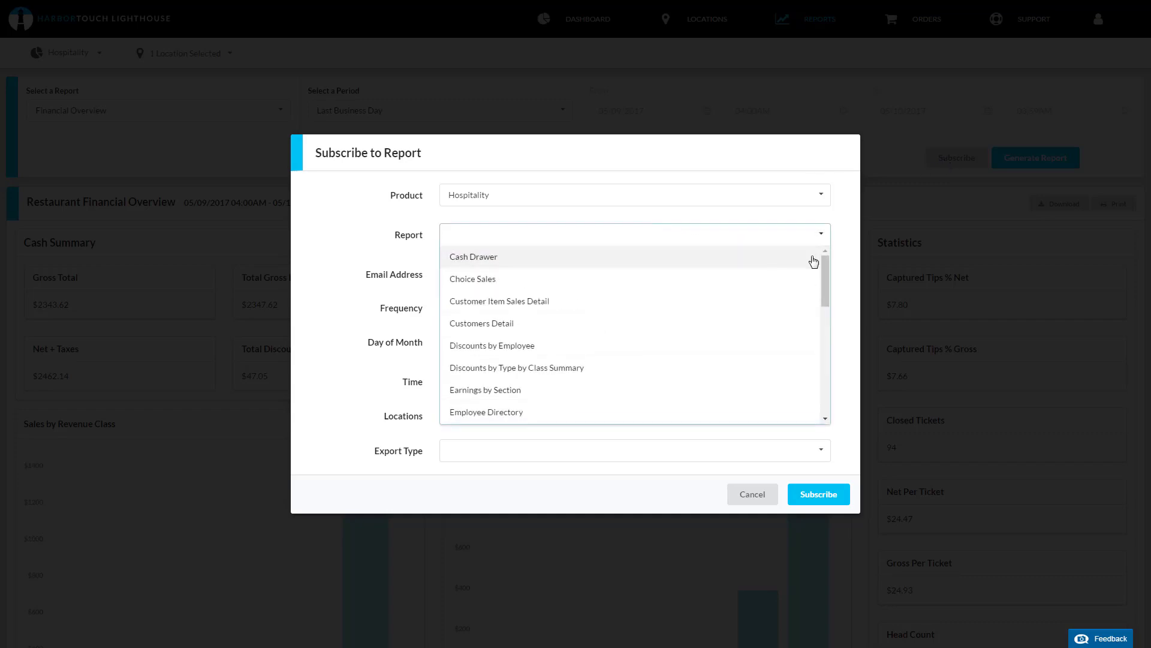
{"action": "left_click_drag", "start_coordinate": [826, 269], "coordinate": [823, 292]}
{"action": "left_click", "coordinate": [722, 364]}
Step: Enter the recipient e-mail address and set the subscription frequency to Weekly
{"action": "left_click", "coordinate": [523, 277]}
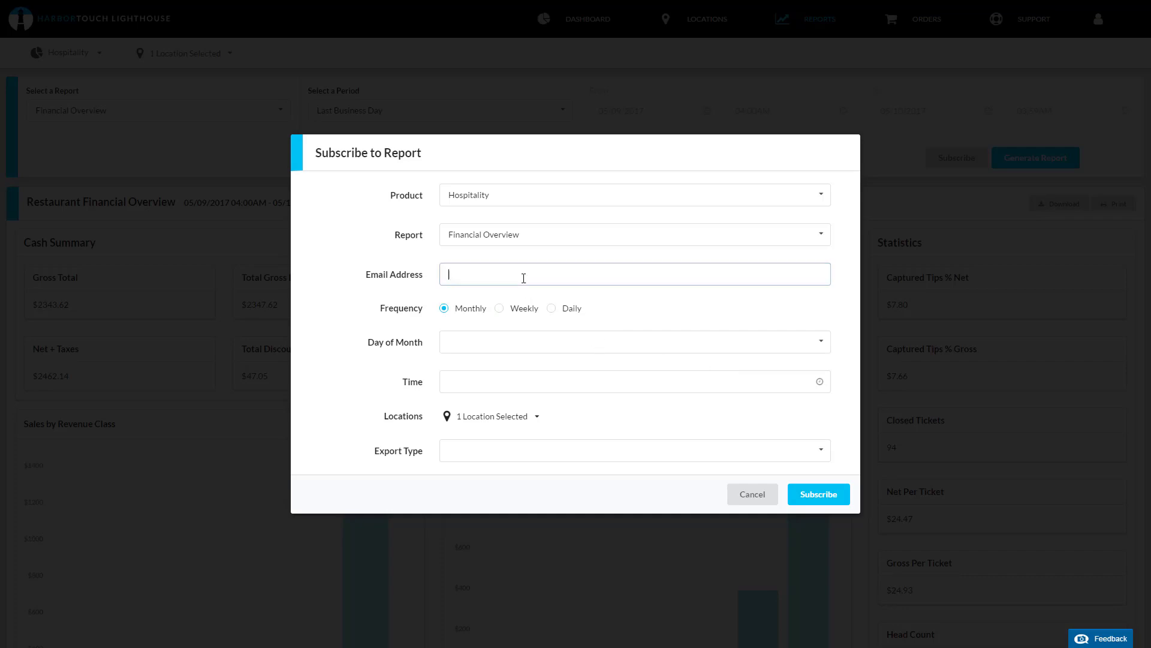
{"action": "left_click", "coordinate": [499, 308]}
Step: Set the subscription's day of week to Monday and its time to 12:00AM
{"action": "left_click", "coordinate": [497, 342]}
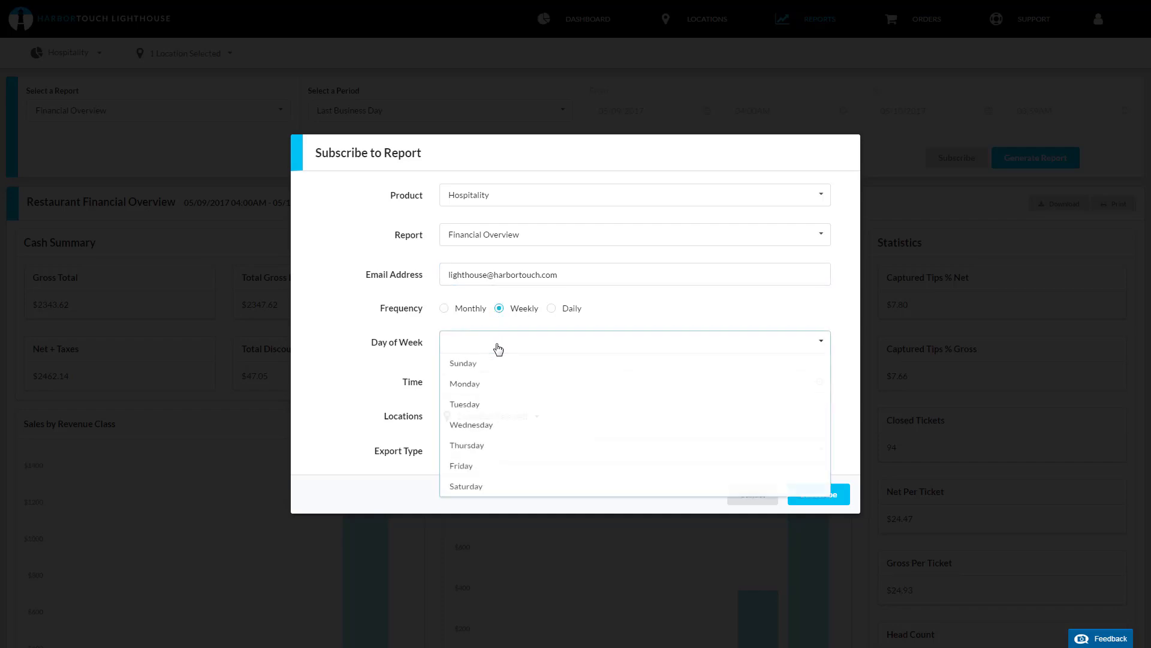
{"action": "left_click", "coordinate": [490, 391]}
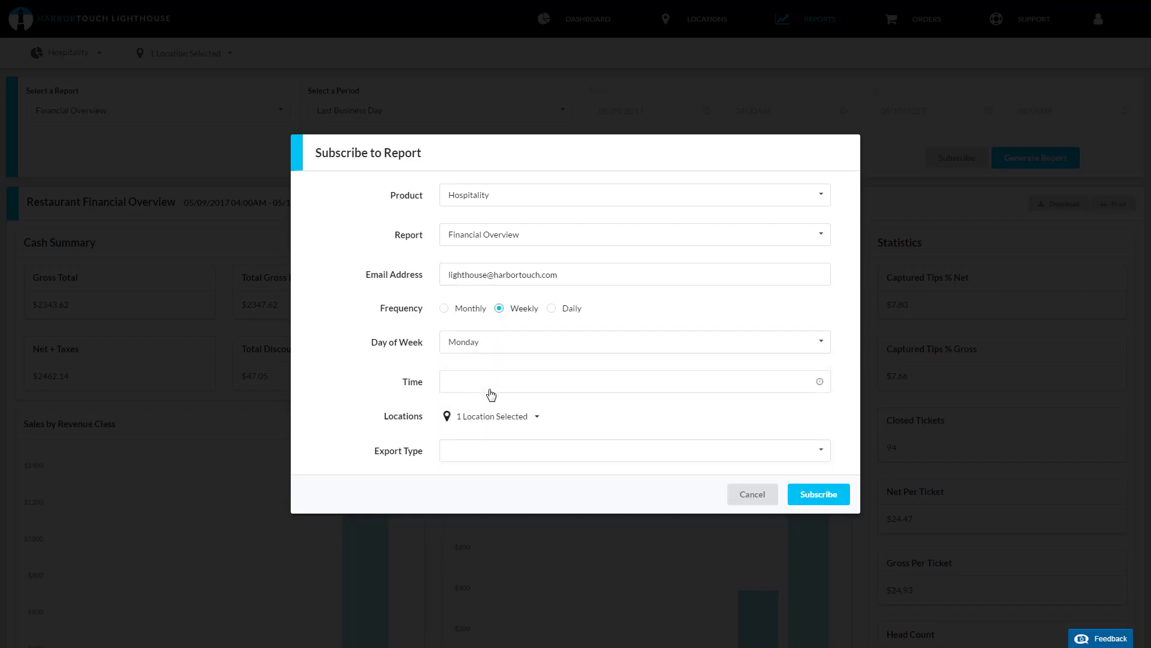
{"action": "left_click", "coordinate": [820, 382]}
{"action": "left_click", "coordinate": [527, 359]}
Step: Review the subscription's location selection and choose an export type
{"action": "left_click", "coordinate": [527, 418]}
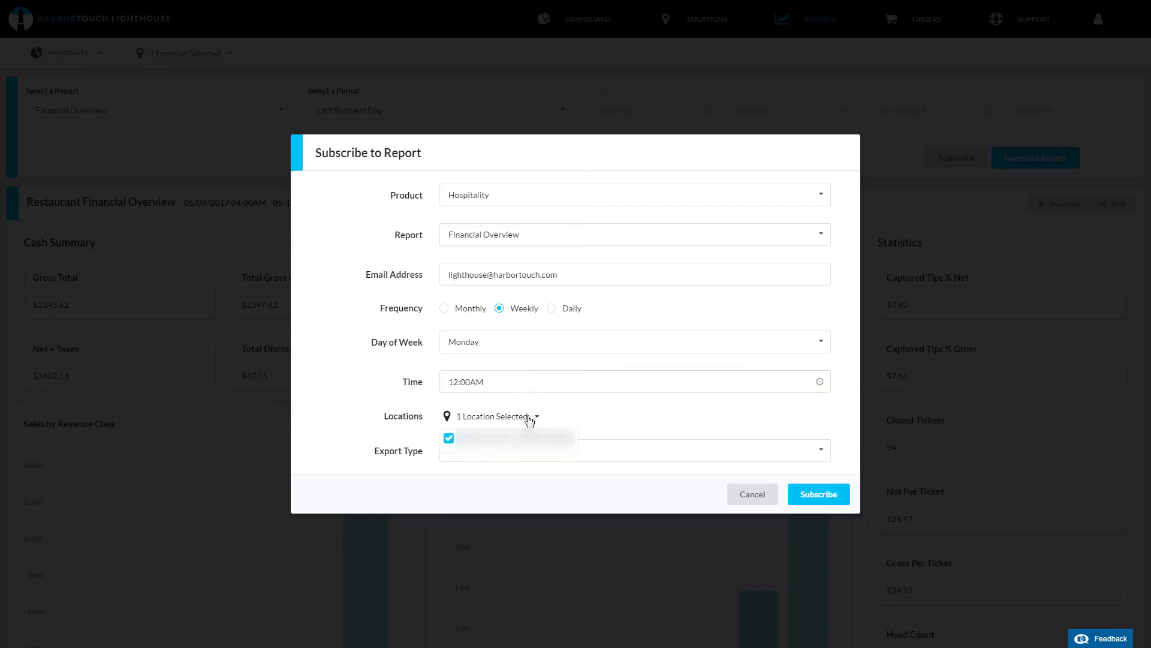
{"action": "left_click", "coordinate": [527, 419]}
{"action": "left_click", "coordinate": [529, 450]}
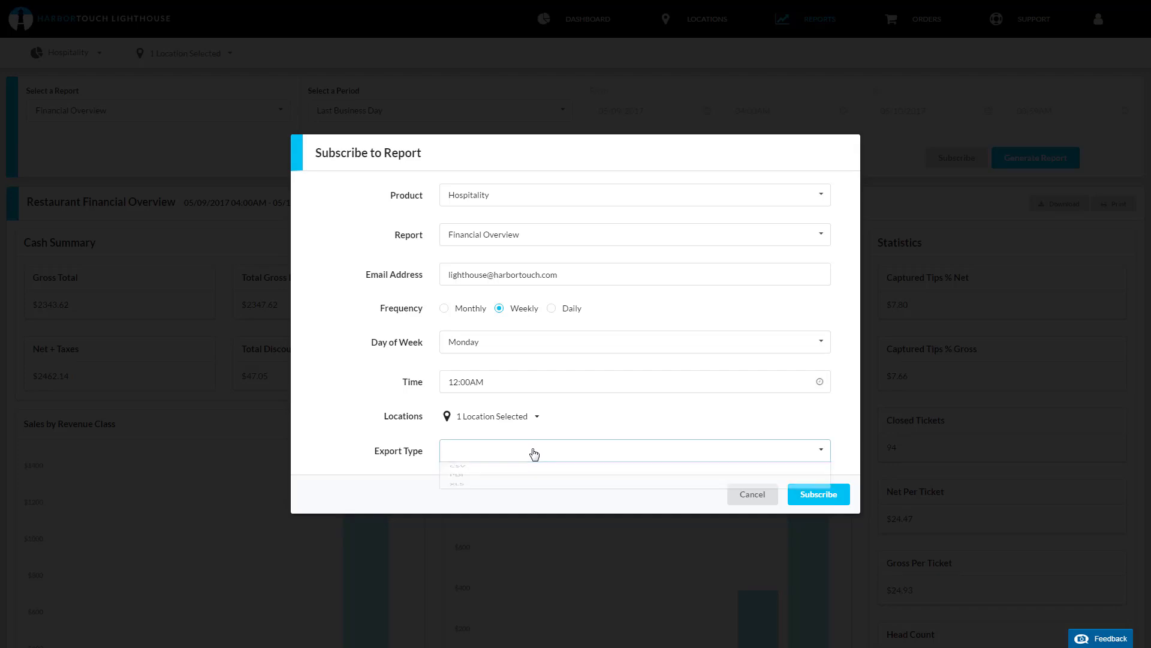
{"action": "left_click", "coordinate": [528, 471]}
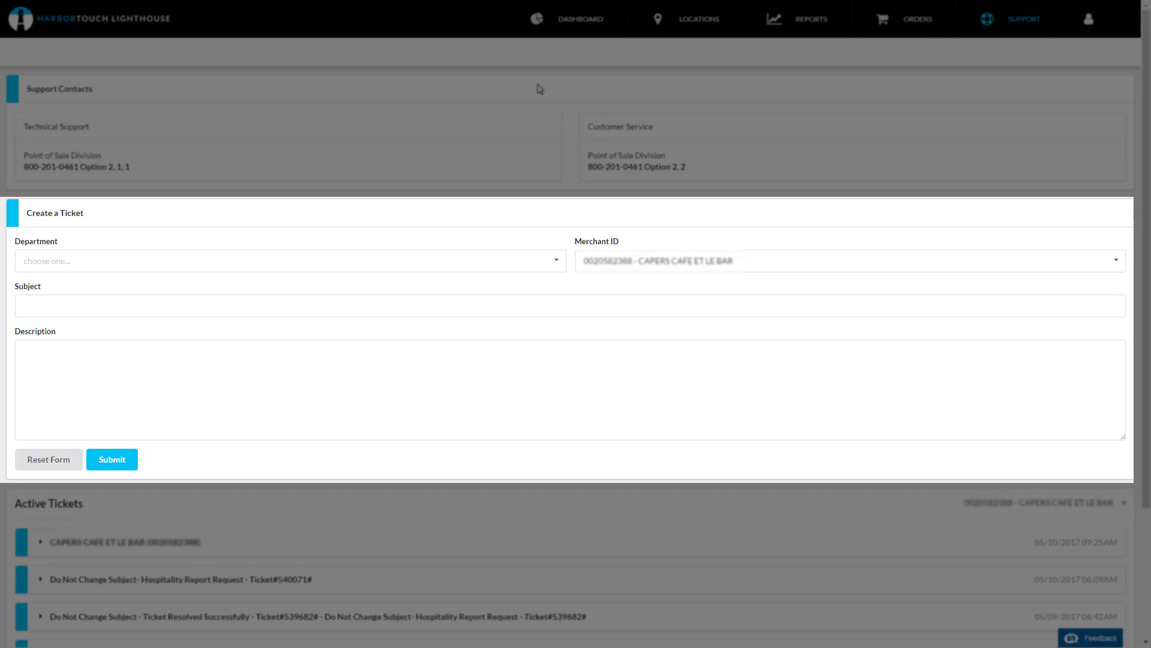
Step: Start a support ticket for the POS Support department and choose the first listed merchant ID
{"action": "left_click", "coordinate": [533, 265]}
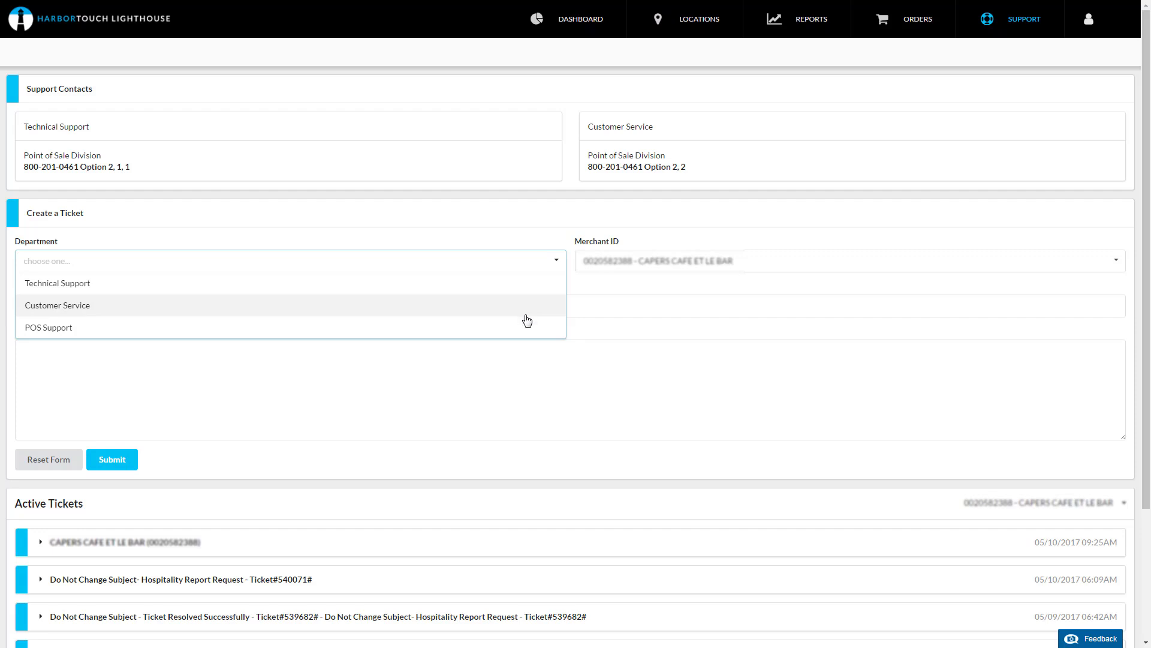
{"action": "left_click", "coordinate": [523, 337]}
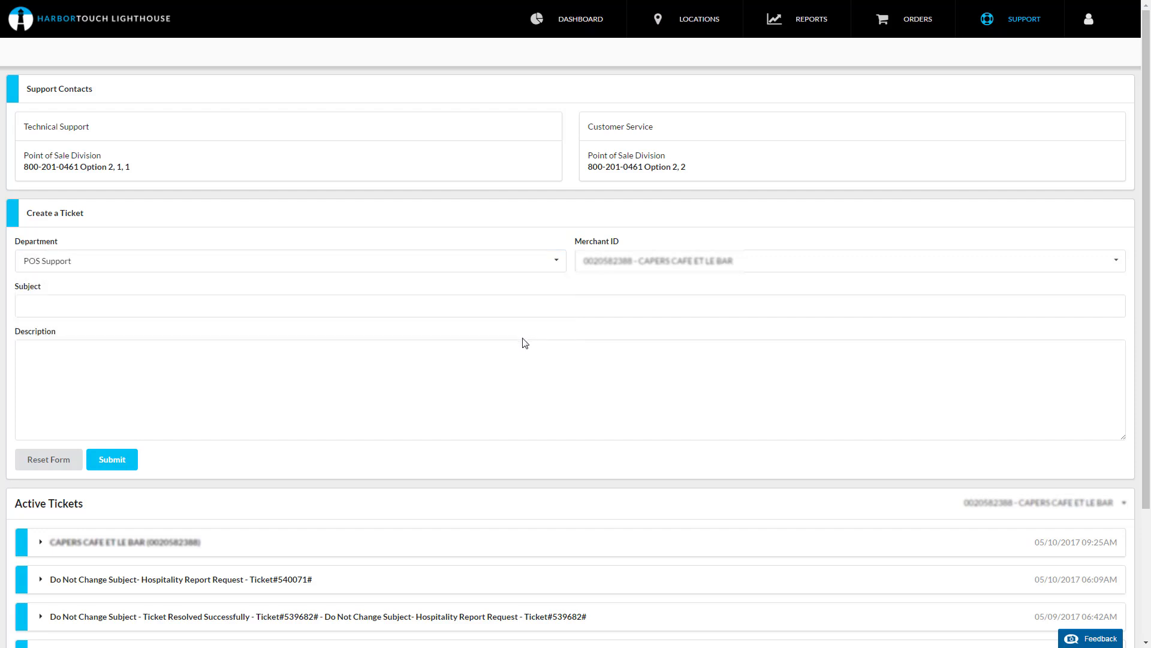
{"action": "left_click", "coordinate": [721, 267]}
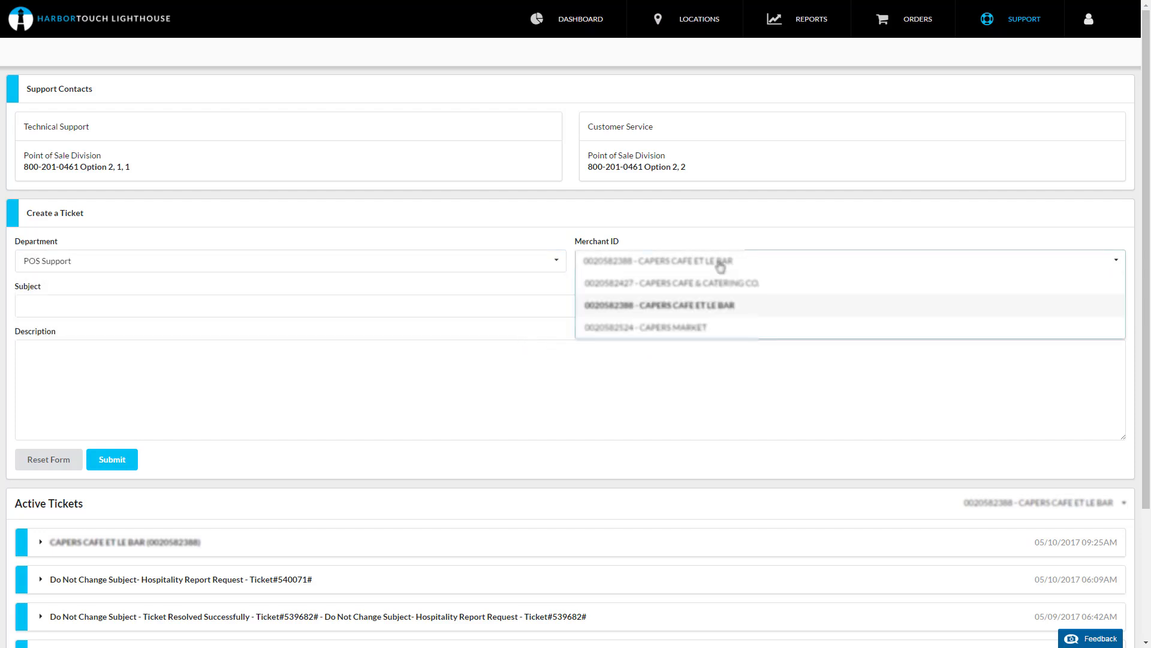
{"action": "left_click", "coordinate": [718, 287]}
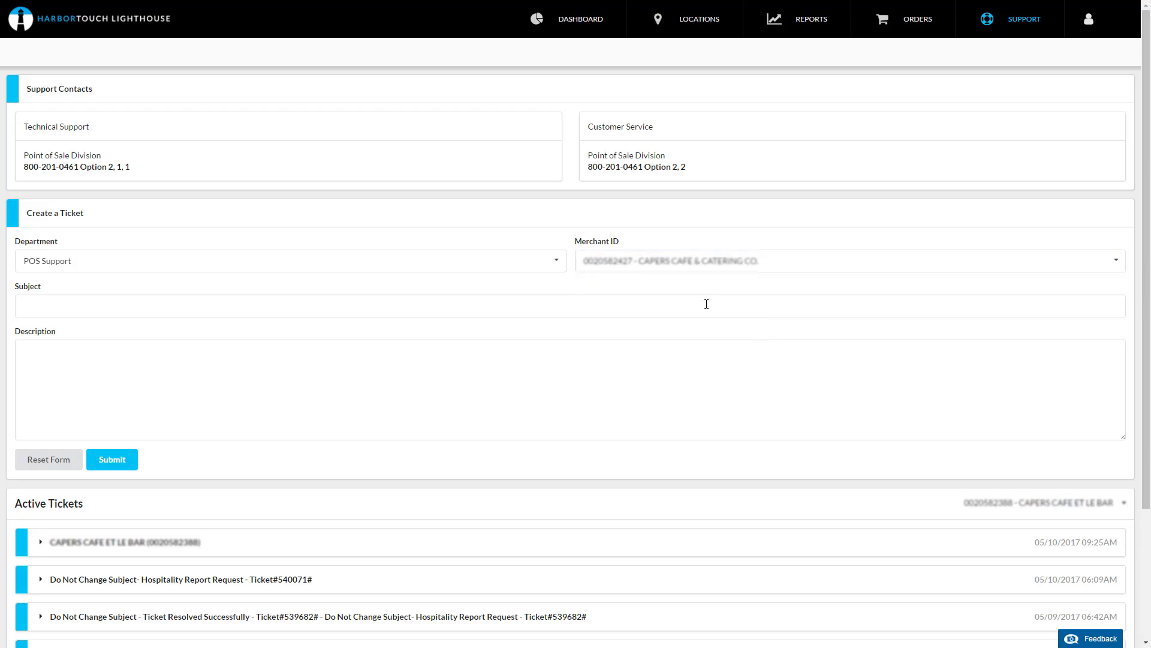
Step: Enter the subject Menu and the description 'Can you add shrimp scampi to my menu for 15.99?', then submit the ticket
{"action": "left_click", "coordinate": [705, 303]}
{"action": "type", "text": "Menu"}
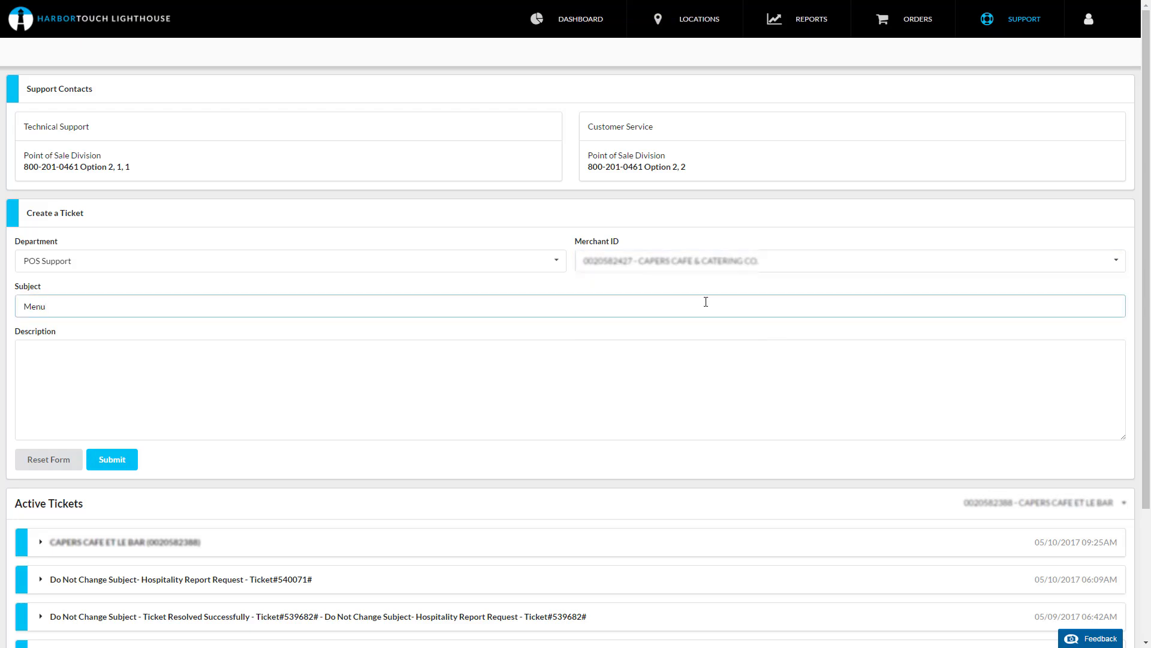
{"action": "left_click", "coordinate": [721, 356]}
{"action": "type", "text": "Can you add sh"}
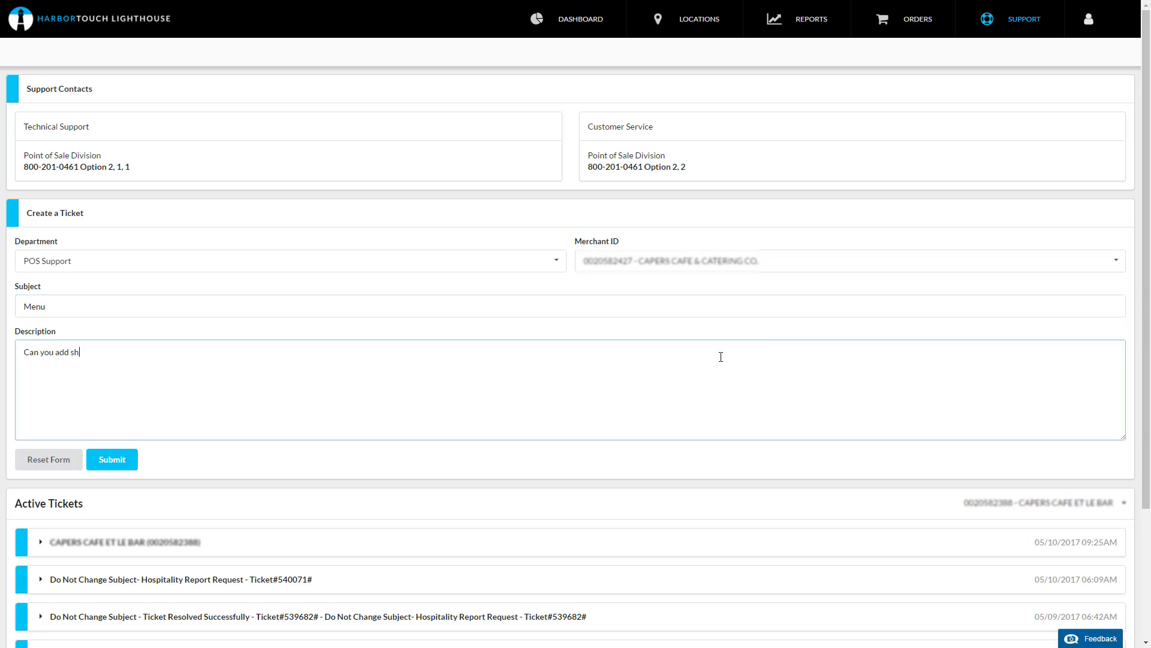
{"action": "type", "text": "rimp scampi to my menu for 15.99?"}
{"action": "left_click", "coordinate": [113, 459]}
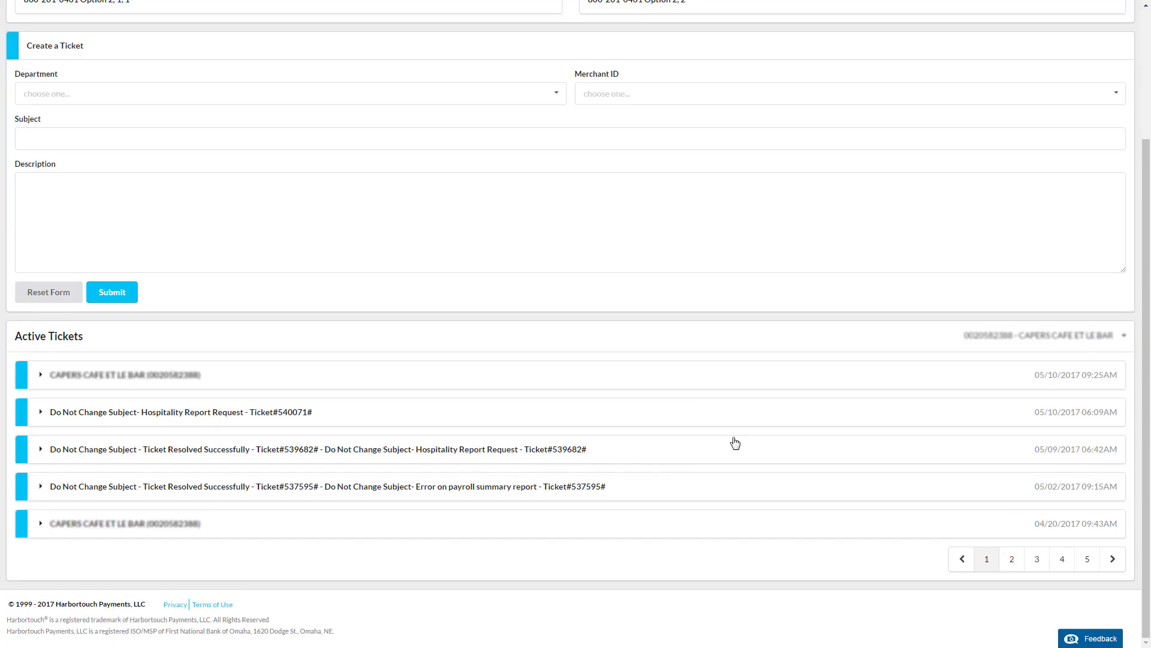
{"action": "left_click", "coordinate": [1030, 343]}
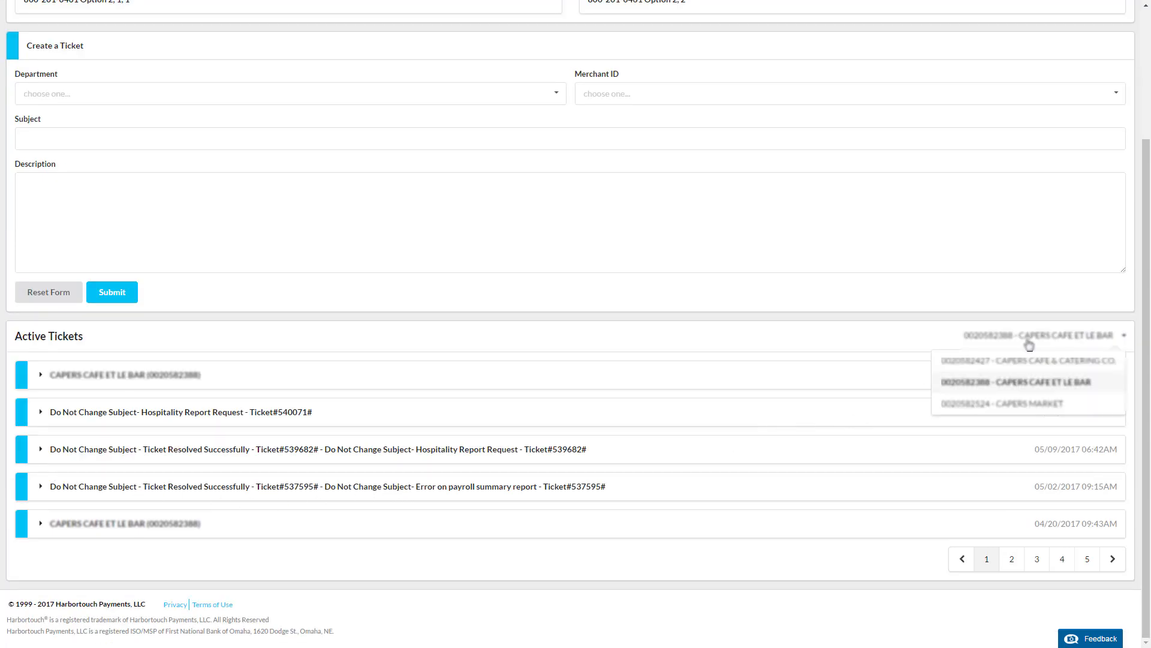
{"action": "left_click", "coordinate": [1025, 363]}
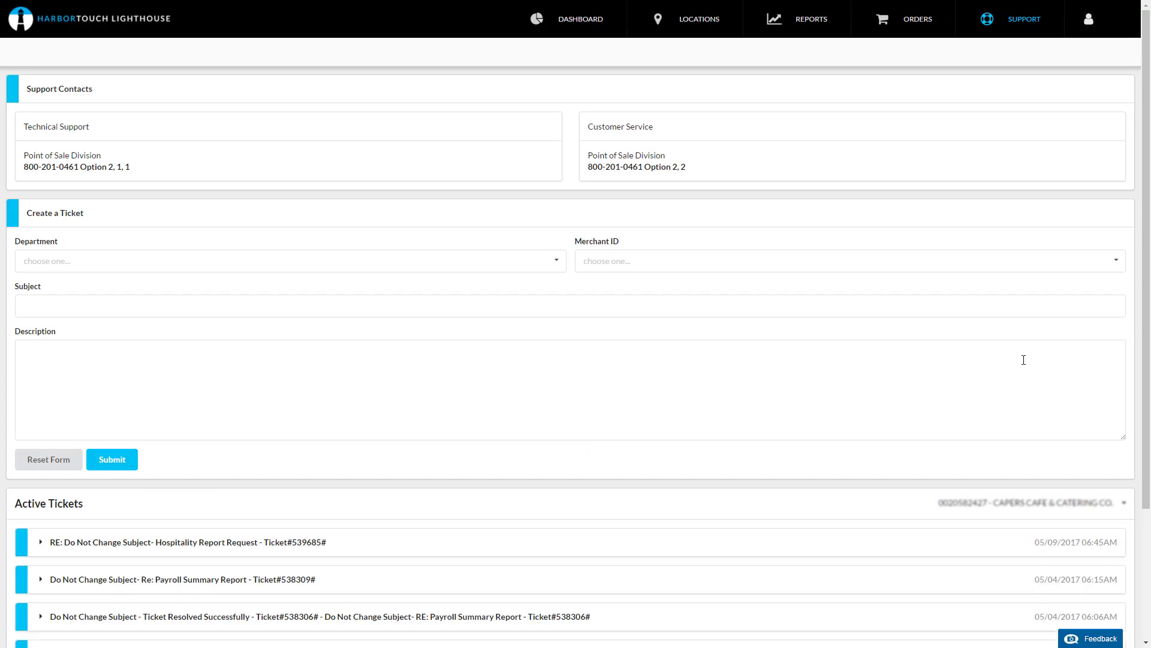
{"action": "scroll", "coordinate": [1023, 359], "scroll_direction": "down", "scroll_amount": 3}
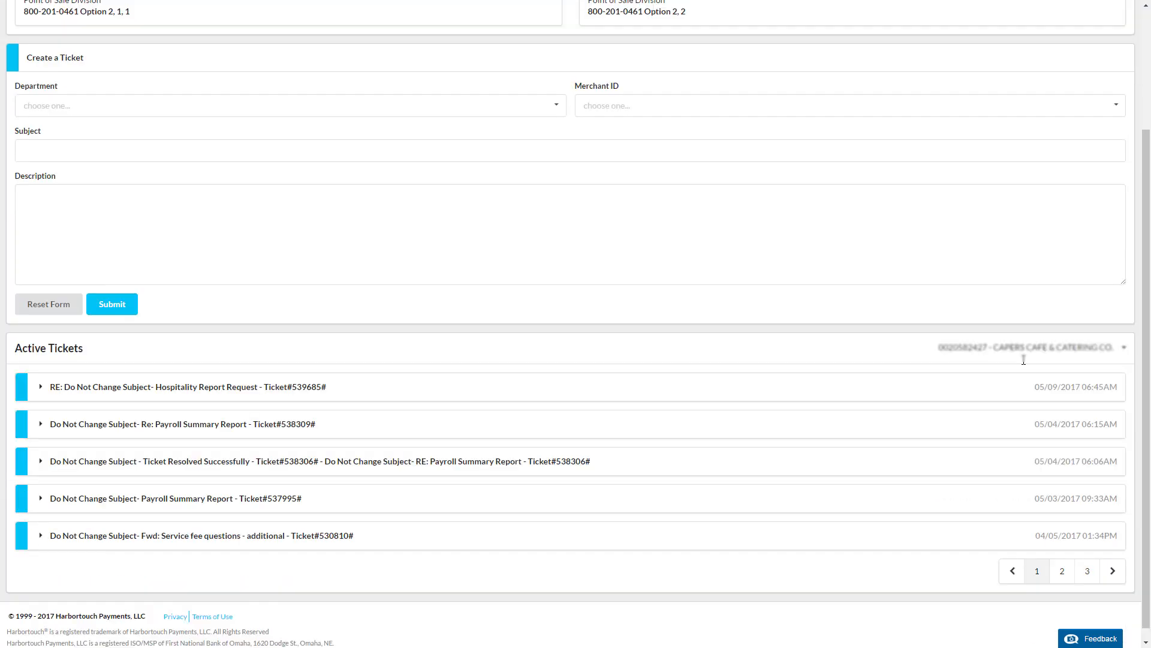
{"action": "scroll", "coordinate": [1023, 360], "scroll_direction": "down", "scroll_amount": 1}
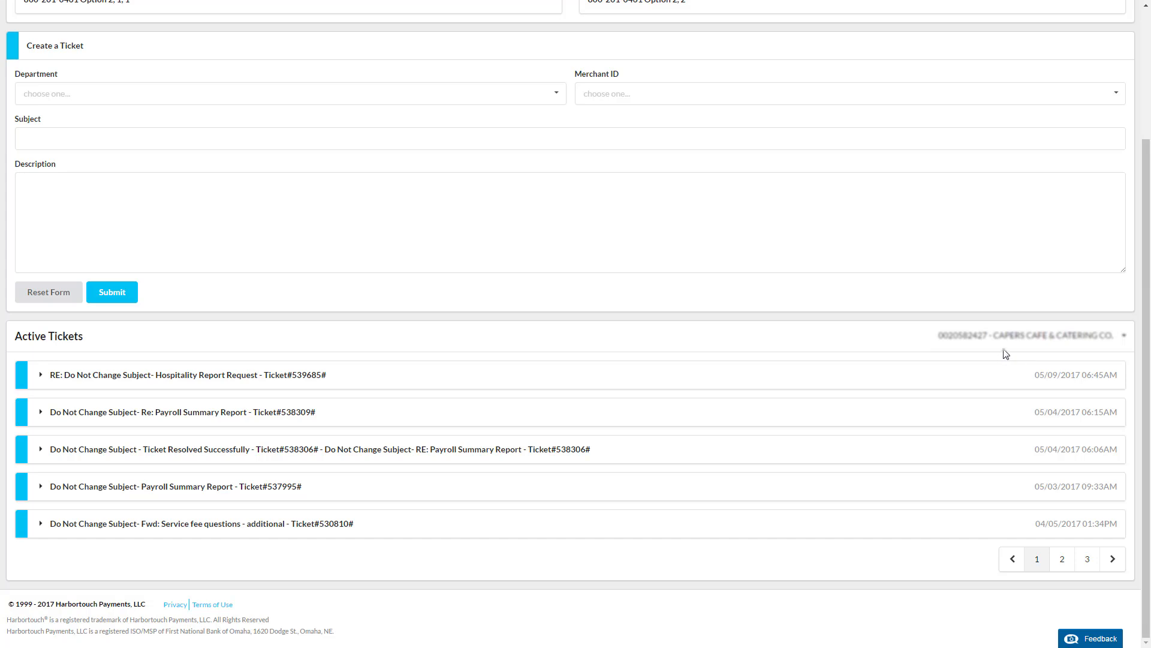
{"action": "left_click", "coordinate": [41, 412]}
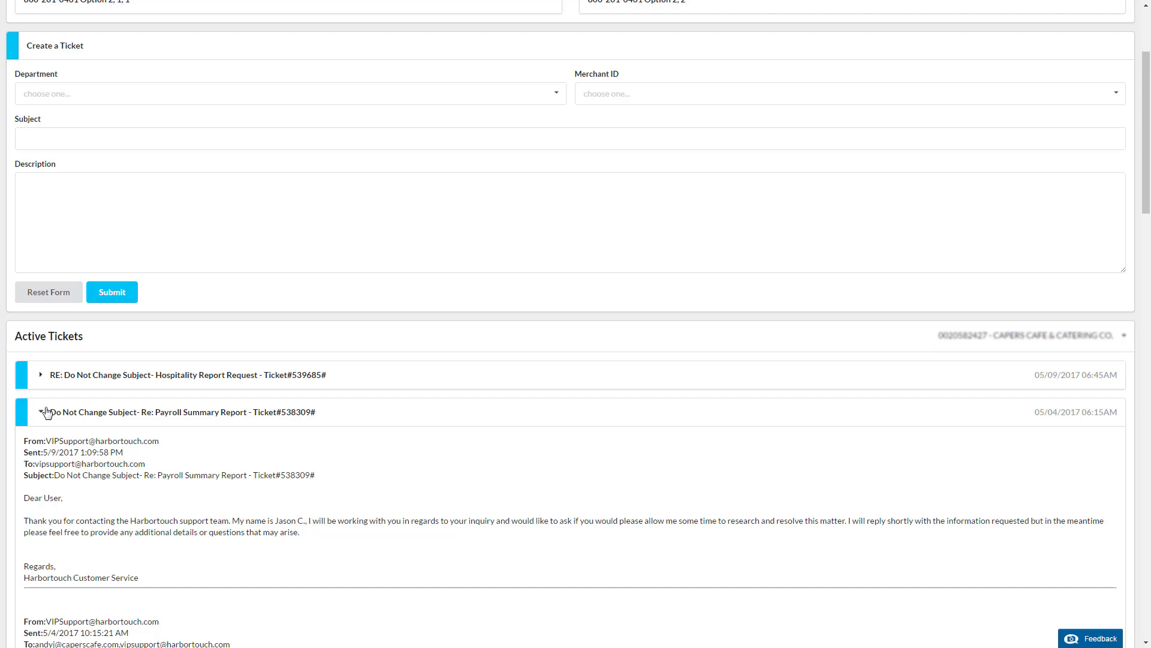
{"action": "scroll", "coordinate": [47, 412], "scroll_direction": "down", "scroll_amount": 15}
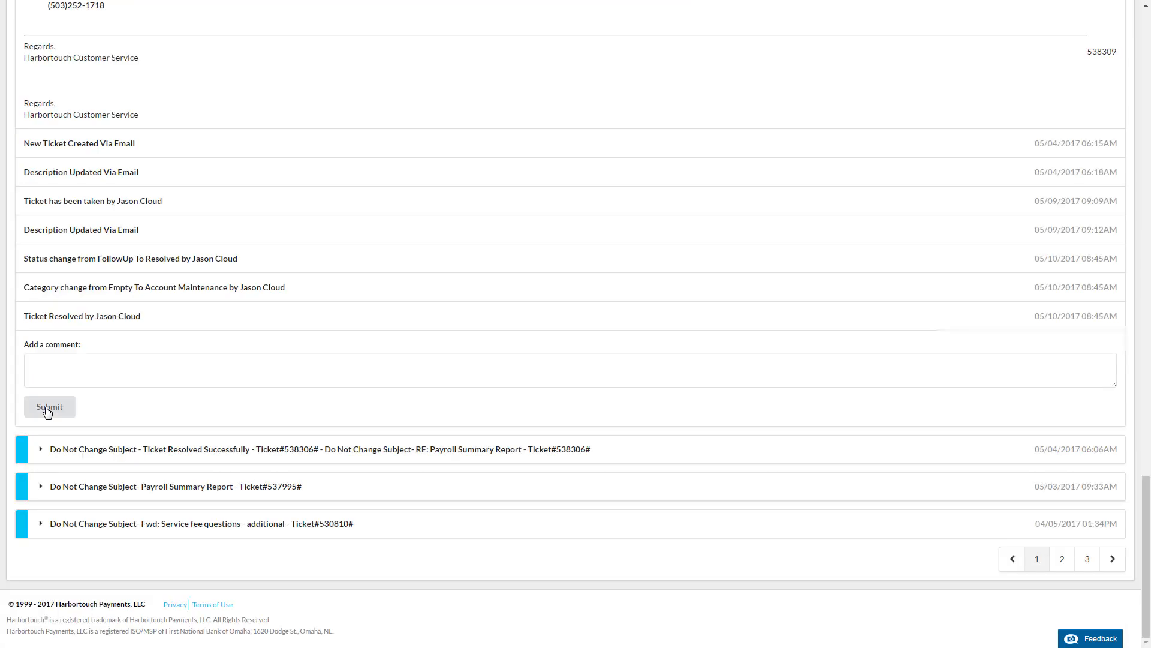
Step: Add the comment 'Thank you' to the expanded ticket and submit it
{"action": "left_click", "coordinate": [75, 369]}
{"action": "type", "text": "Thank"}
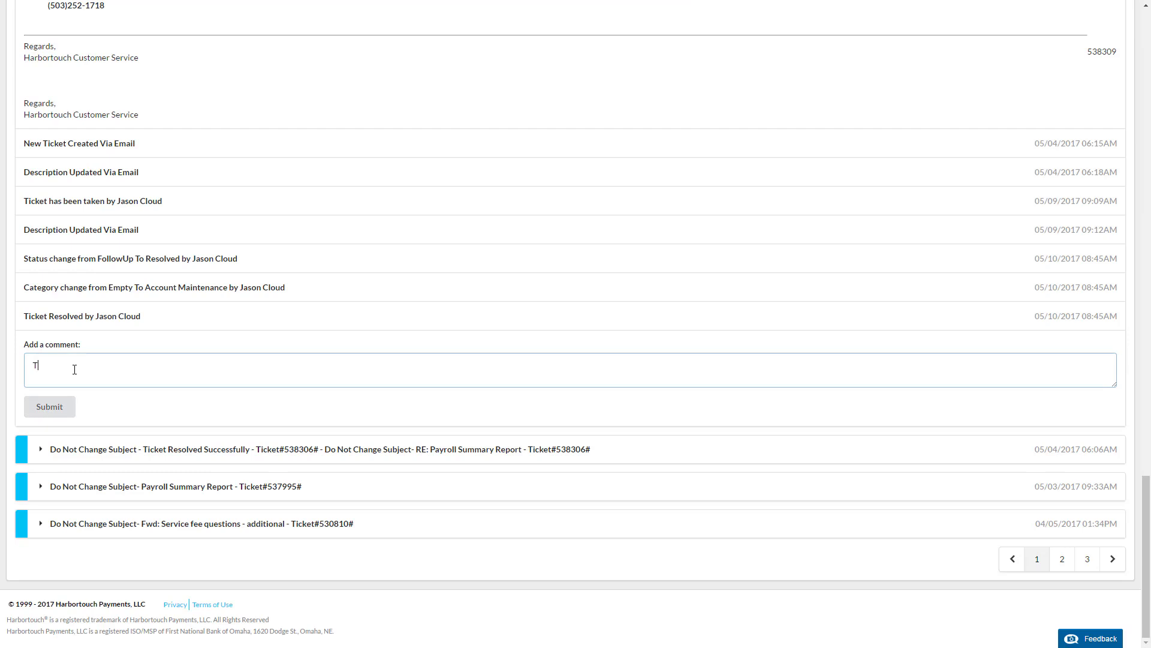
{"action": "type", "text": " yu"}
{"action": "type", "text": "ou!"}
{"action": "left_click", "coordinate": [48, 407]}
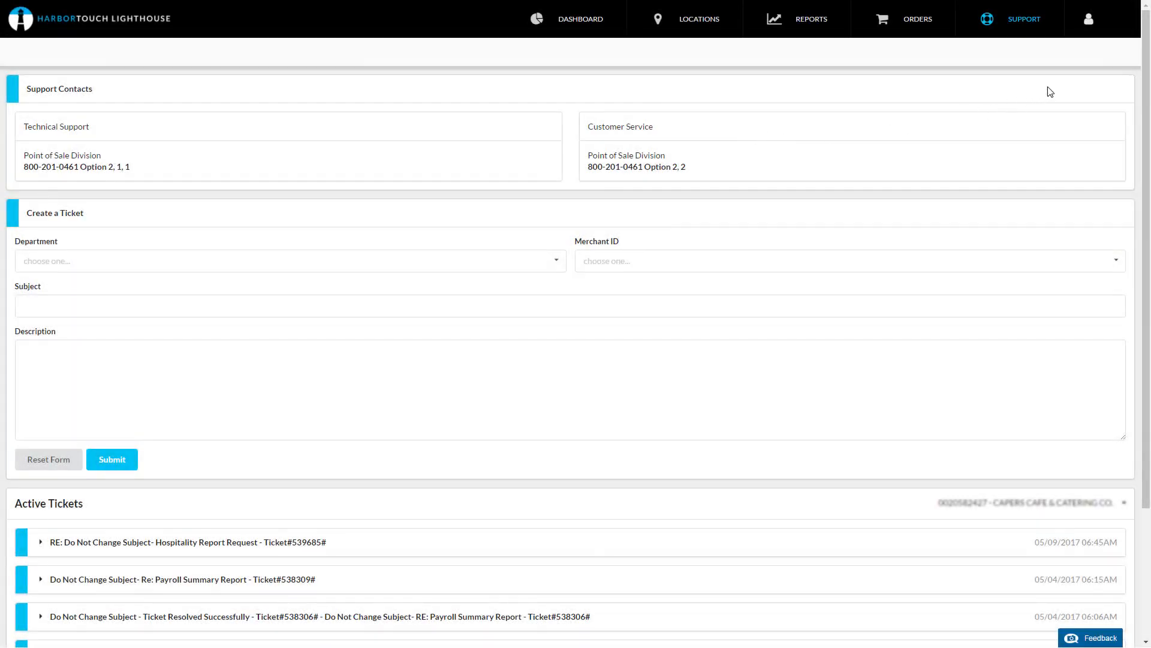
Step: Open the account Settings and view the Password page
{"action": "left_click", "coordinate": [1089, 22]}
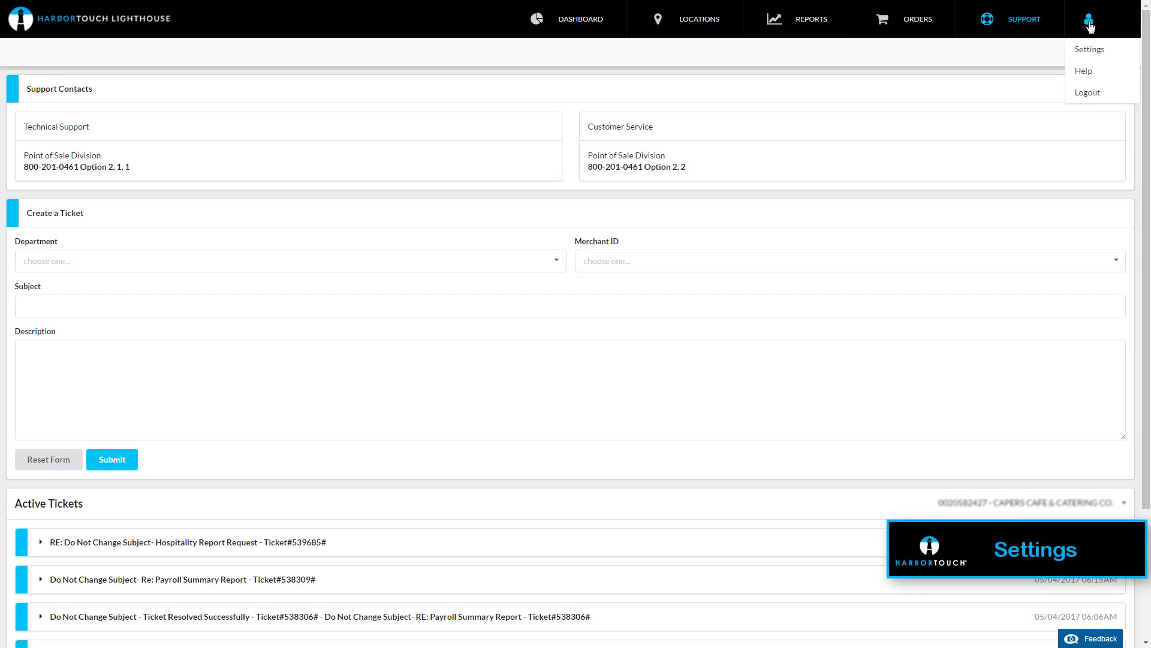
{"action": "left_click", "coordinate": [1090, 50]}
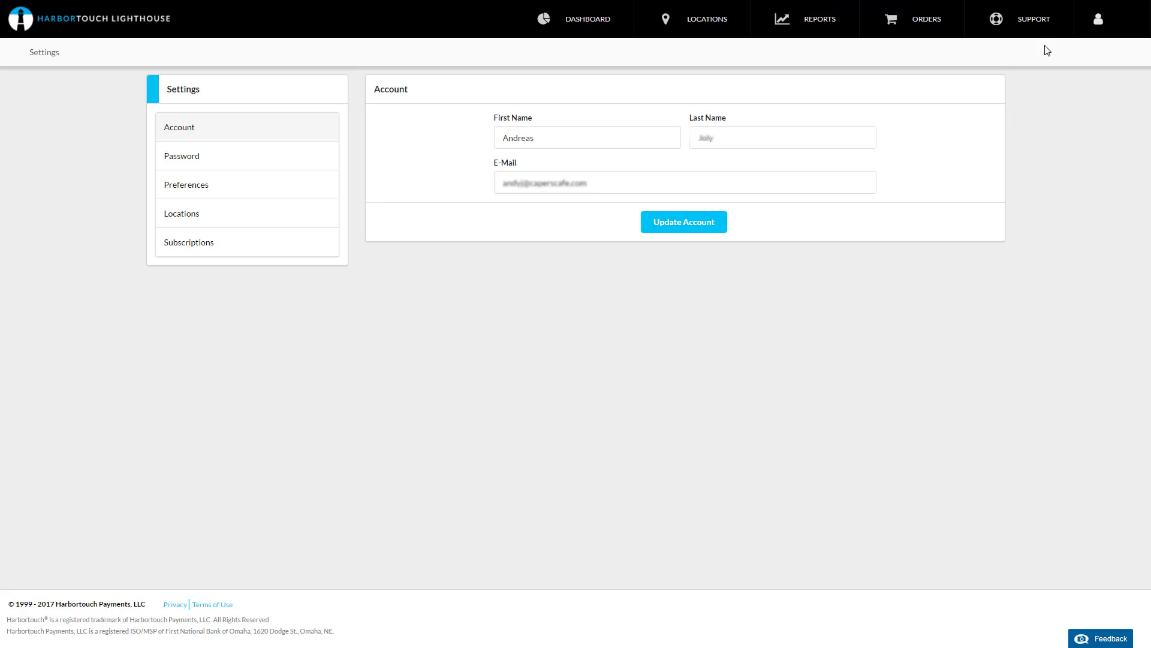
{"action": "left_click", "coordinate": [212, 162]}
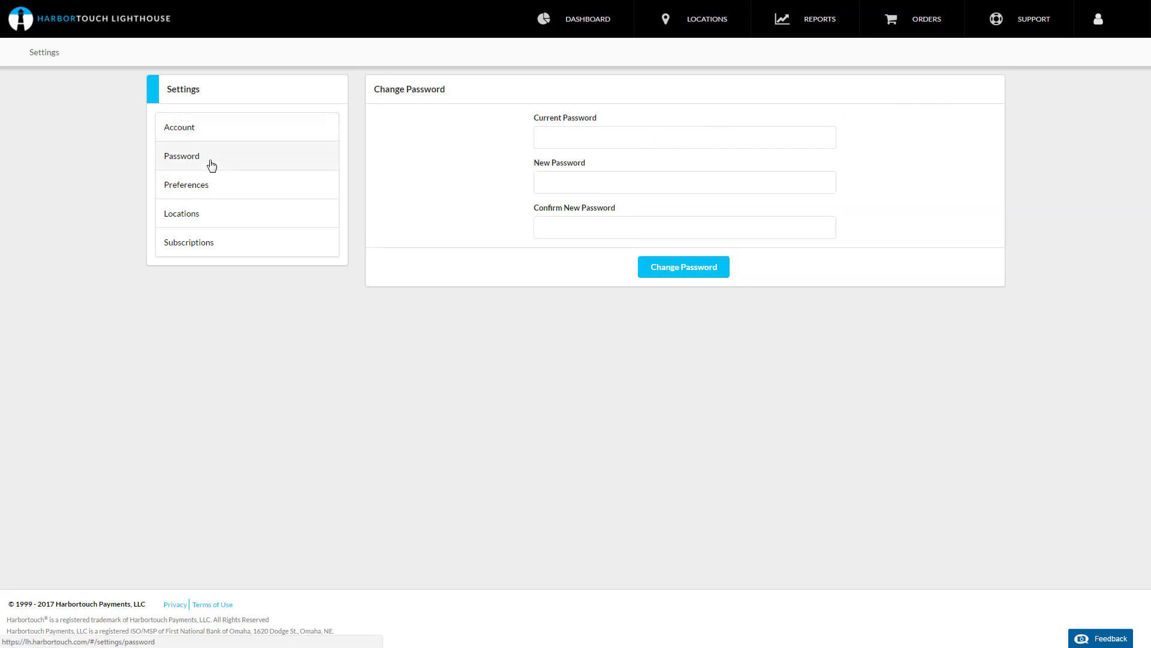
Step: Open the Preferences page and open then close the End of Day time picker
{"action": "left_click", "coordinate": [221, 189]}
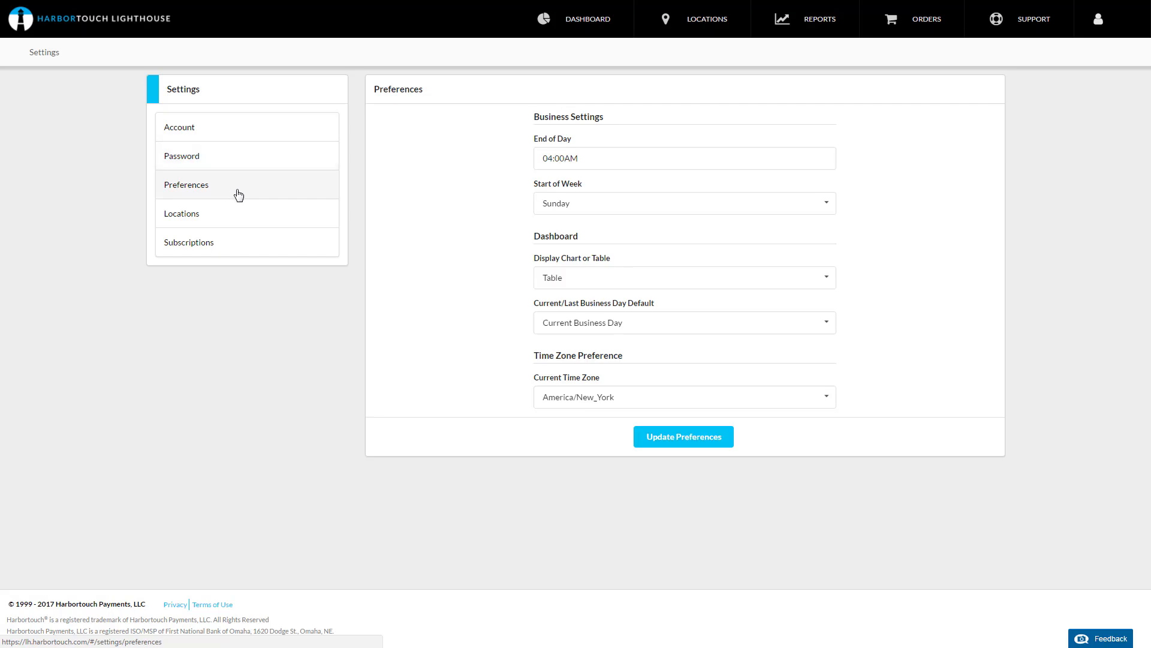
{"action": "left_click", "coordinate": [599, 161]}
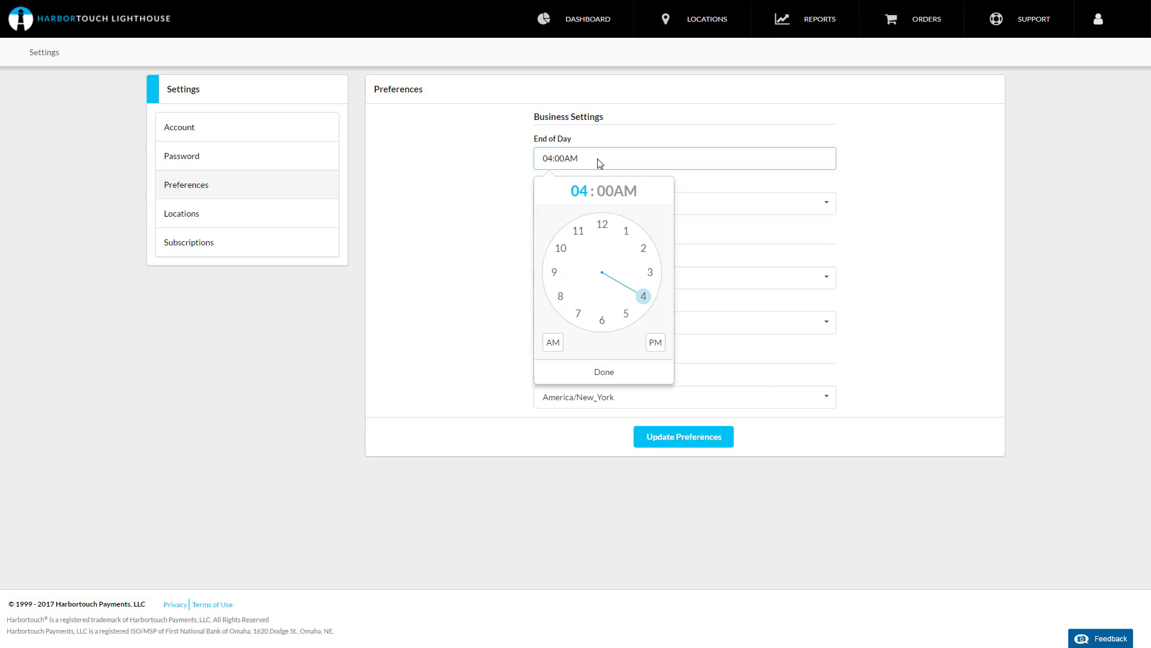
{"action": "left_click", "coordinate": [585, 369]}
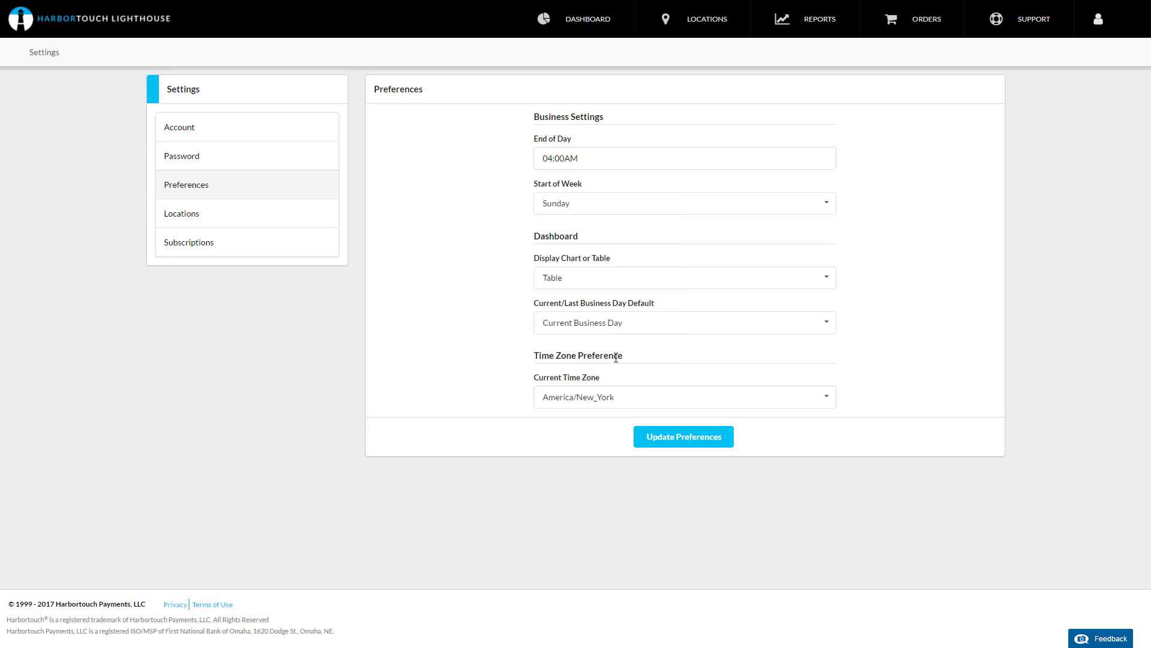
Step: Review the options of the Start of Week, Display Chart or Table, Business Day Default and Current Time Zone preferences
{"action": "left_click", "coordinate": [822, 200]}
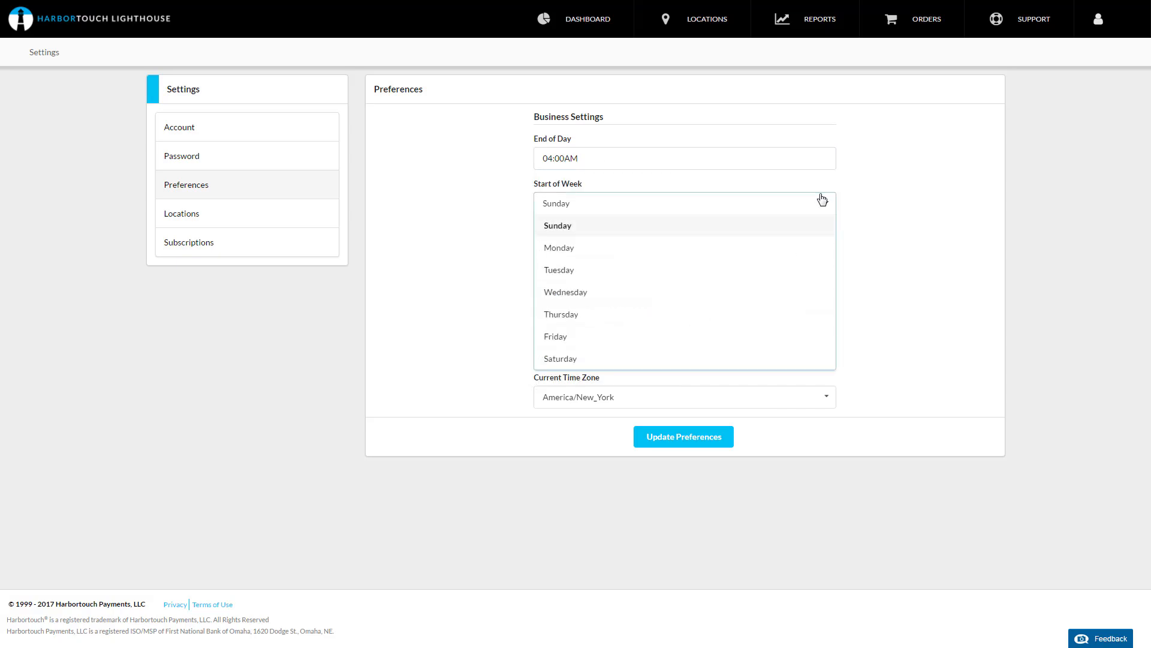
{"action": "left_click", "coordinate": [822, 199]}
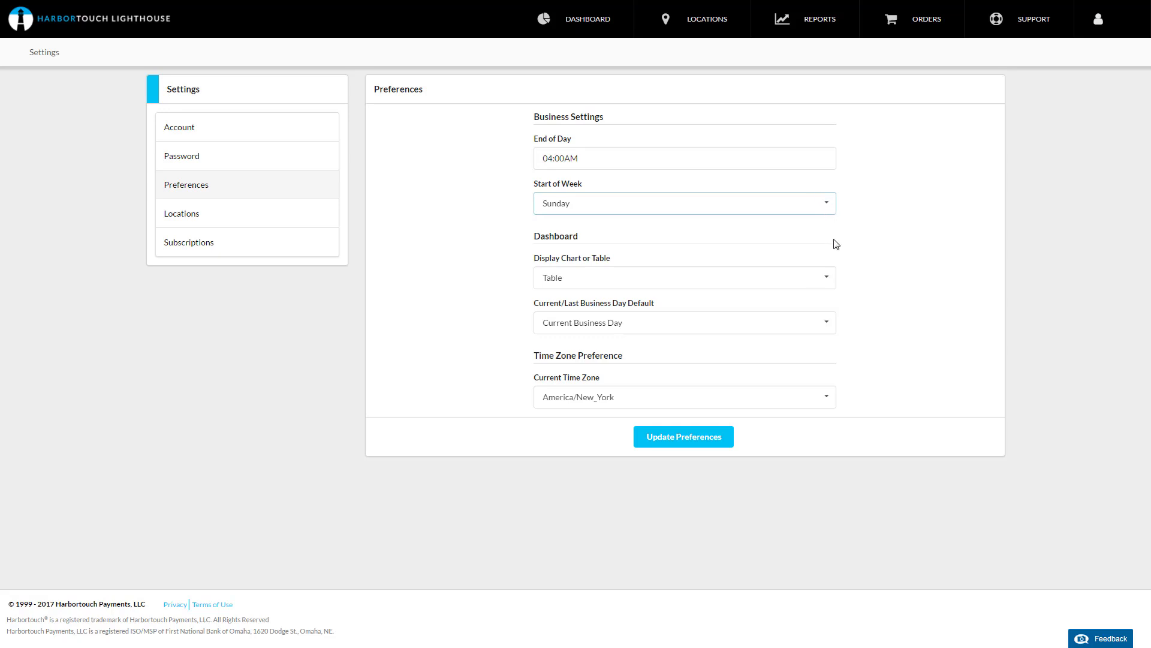
{"action": "left_click", "coordinate": [817, 282]}
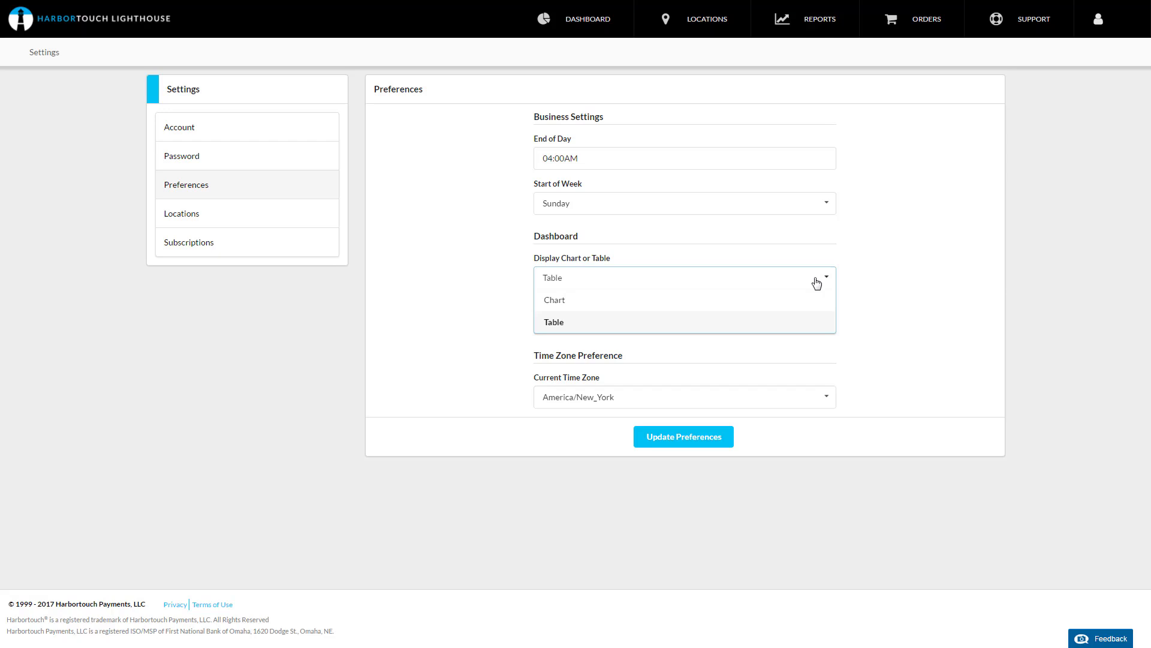
{"action": "left_click", "coordinate": [817, 282]}
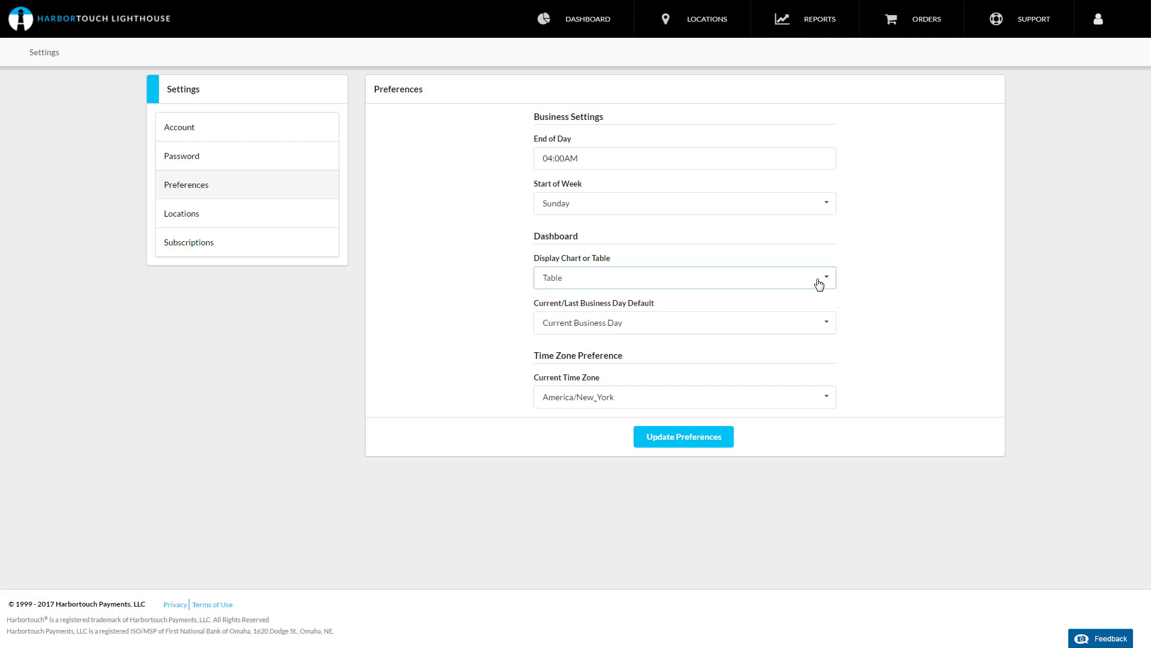
{"action": "left_click", "coordinate": [827, 325]}
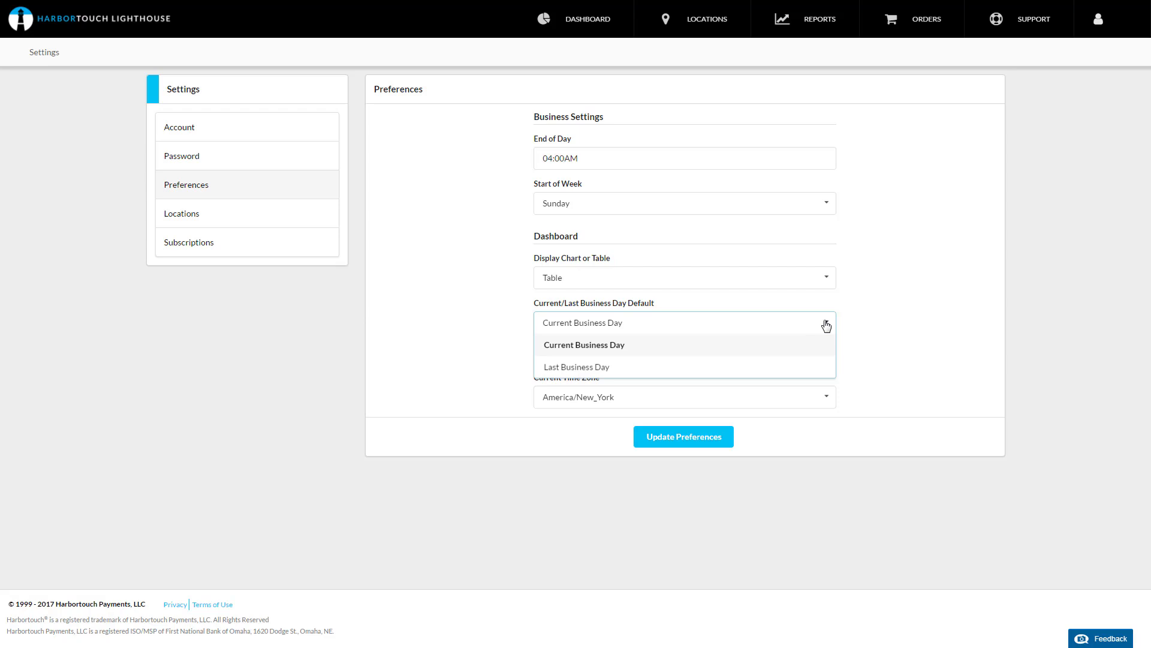
{"action": "left_click", "coordinate": [826, 326]}
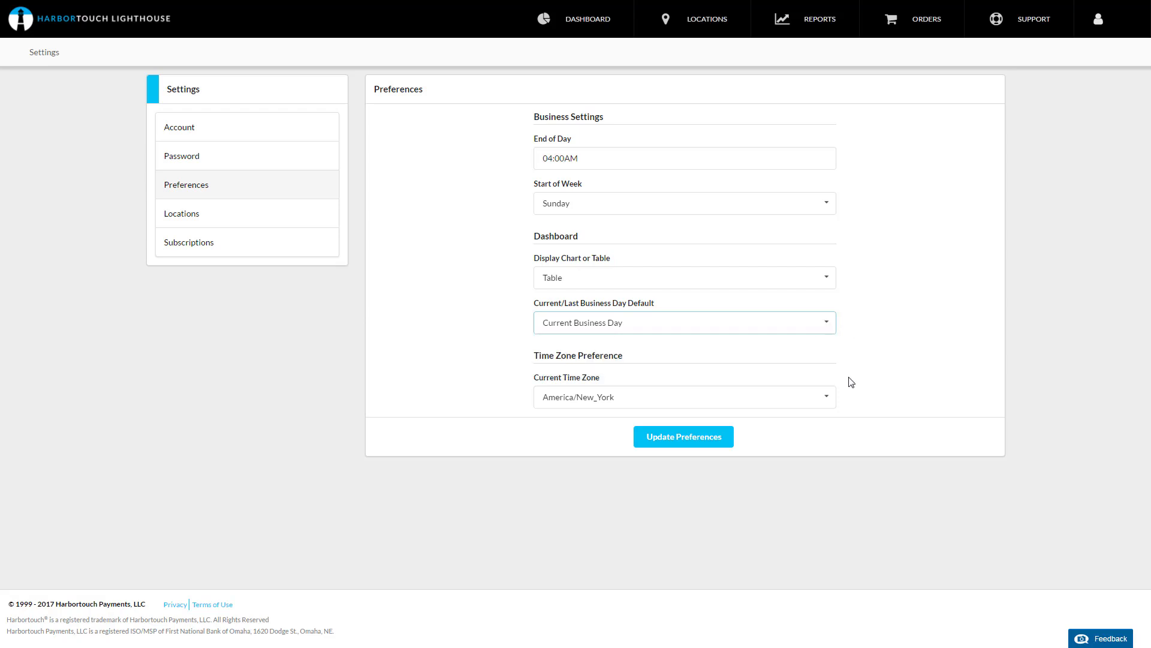
{"action": "left_click", "coordinate": [824, 400]}
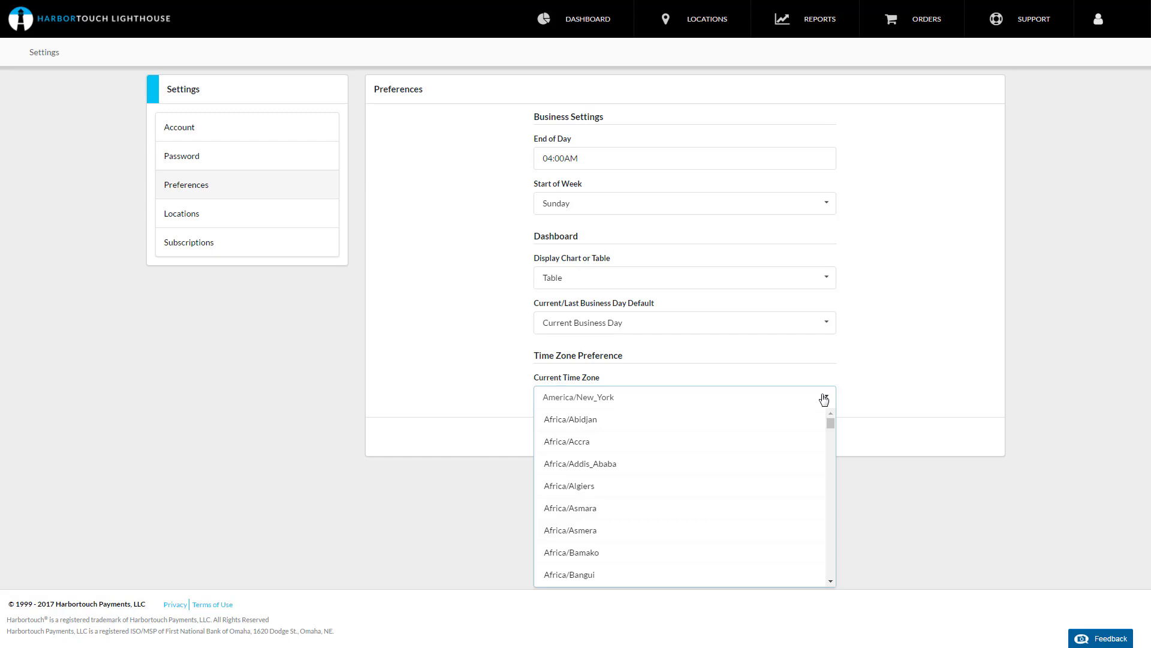
{"action": "left_click", "coordinate": [824, 400]}
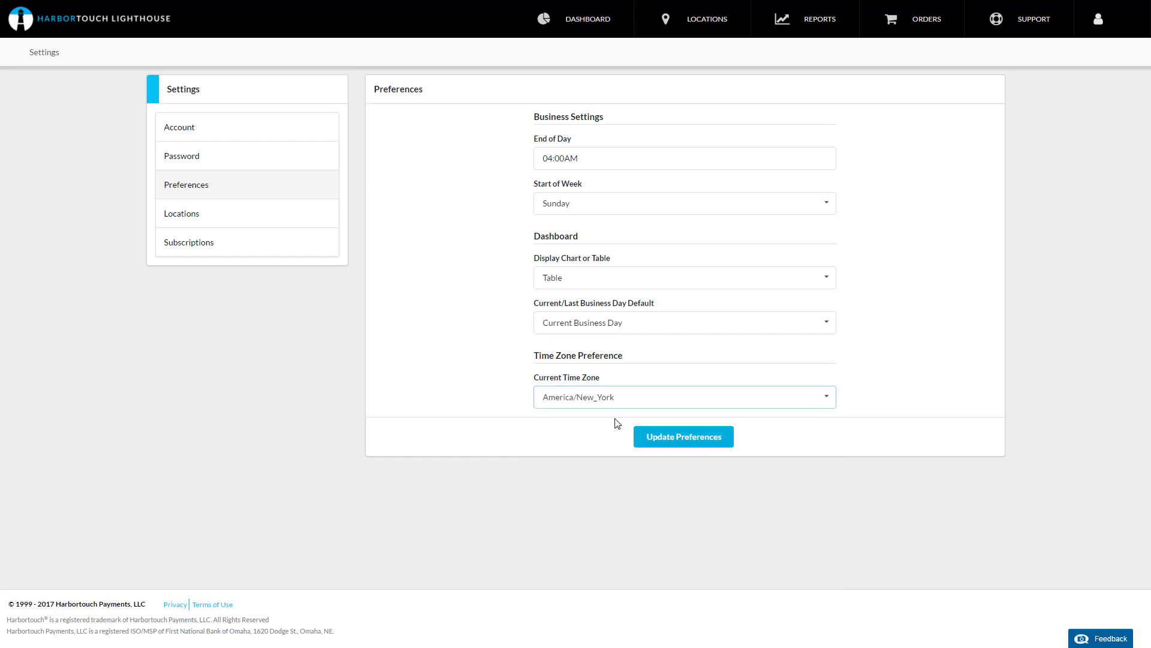
Step: Open the Locations settings page and reveal the Add New Location form
{"action": "left_click", "coordinate": [201, 226]}
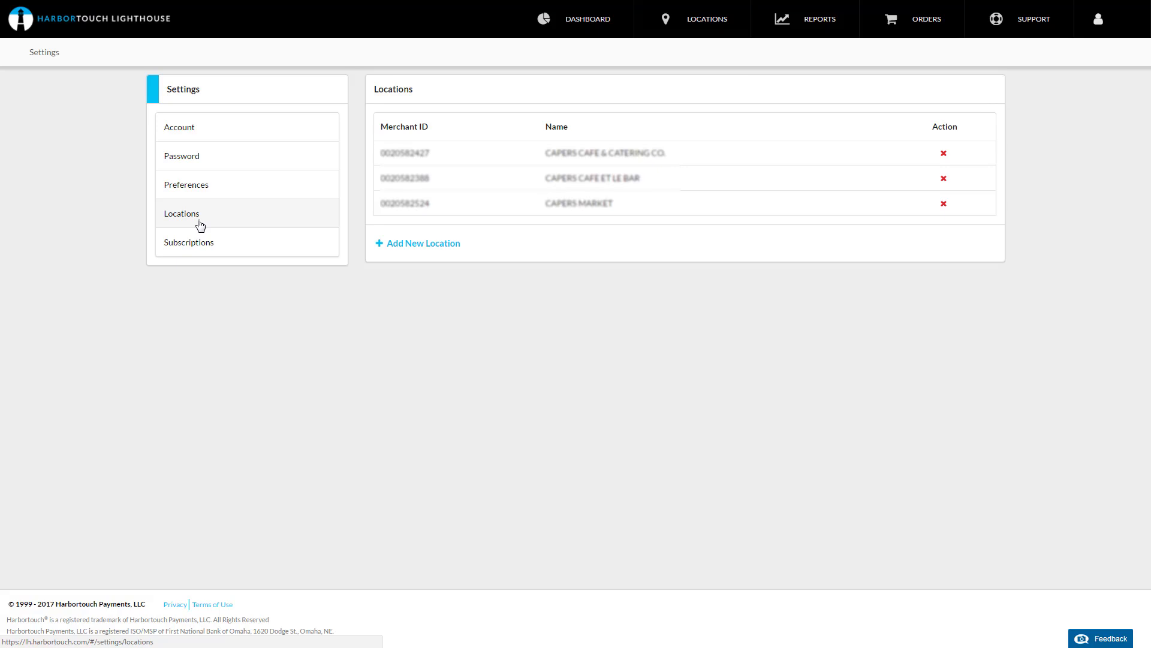
{"action": "left_click", "coordinate": [424, 251]}
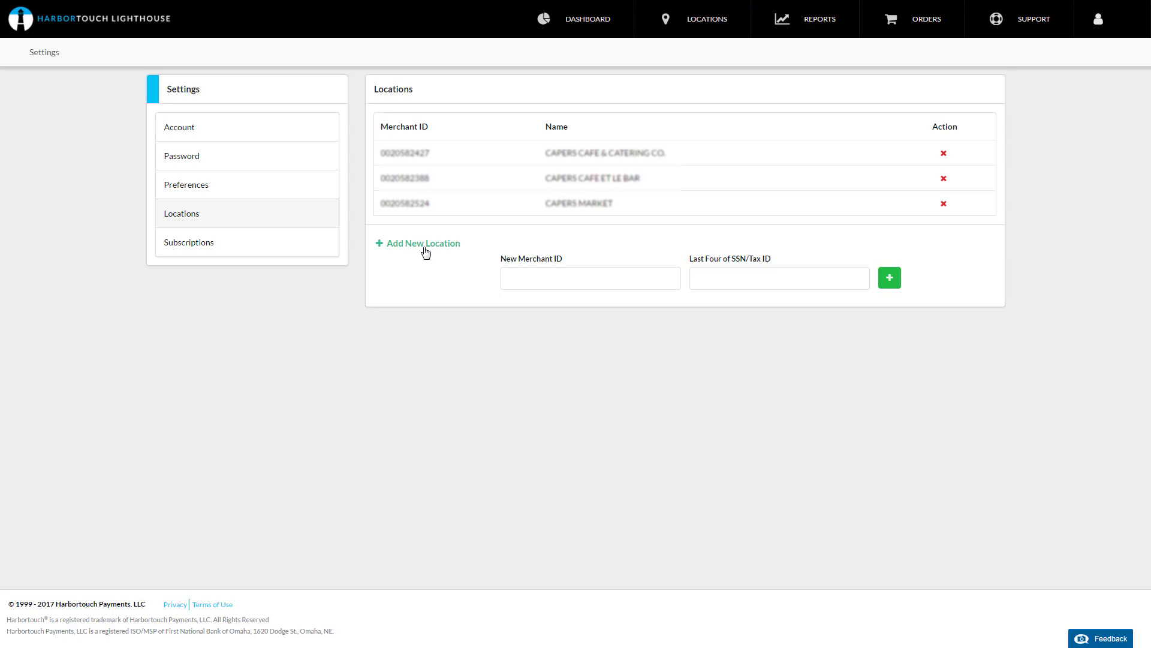
Step: Open Subscriptions and start a new subscription for the Hospitality Financial Overview report
{"action": "left_click", "coordinate": [287, 249]}
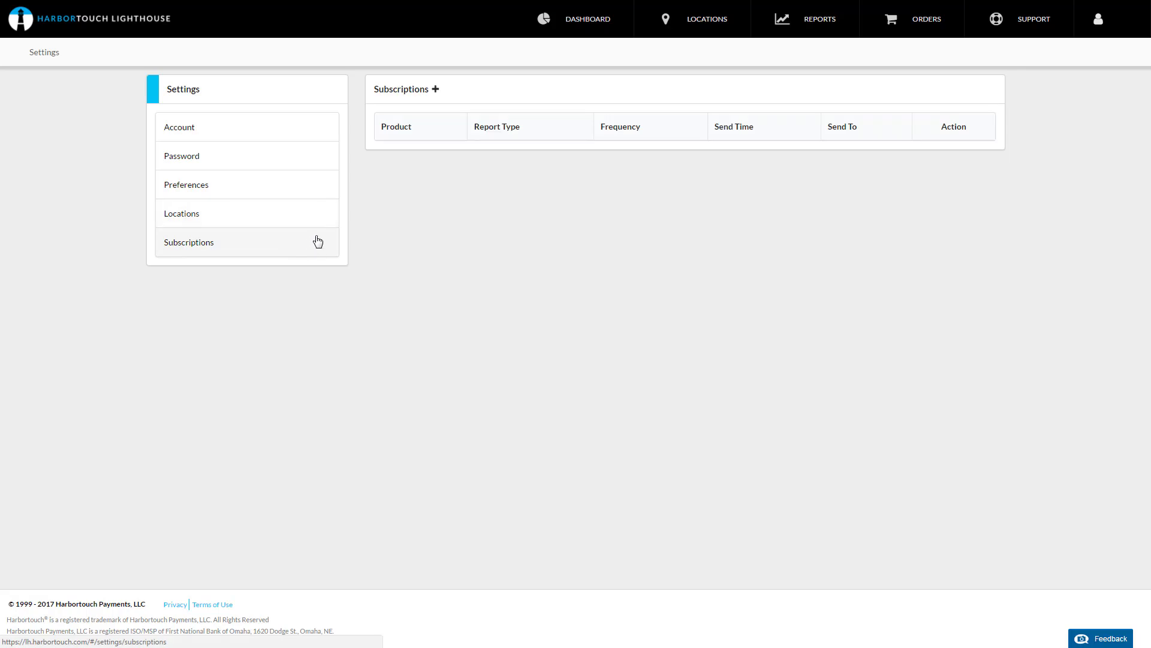
{"action": "left_click", "coordinate": [436, 90]}
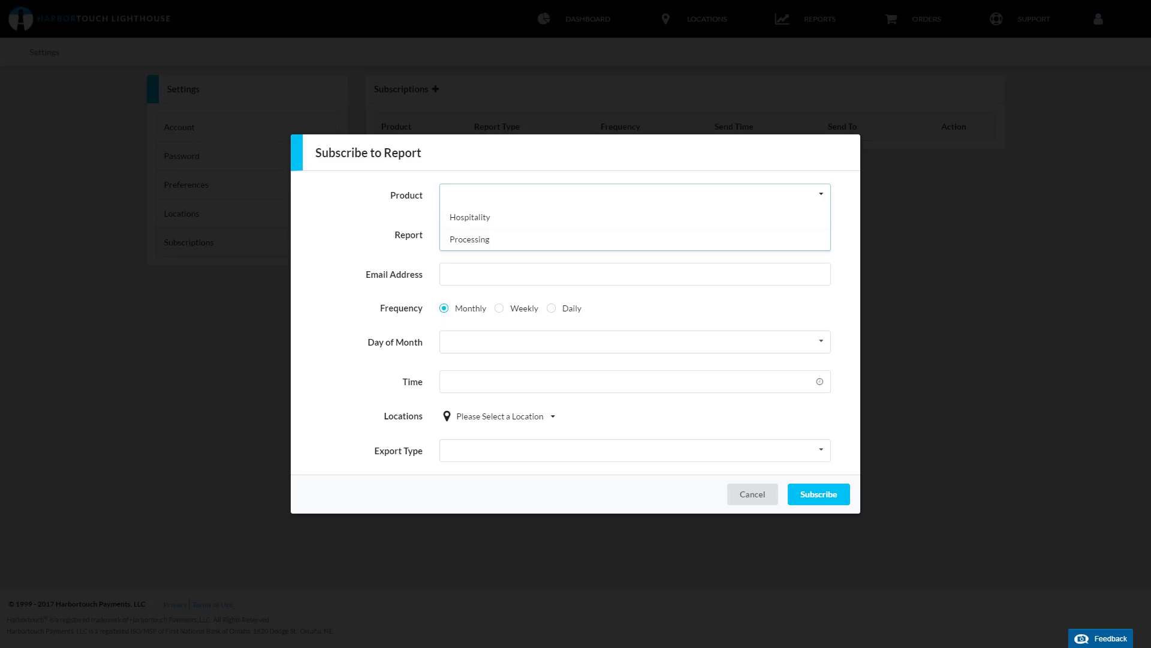
{"action": "left_click", "coordinate": [474, 223]}
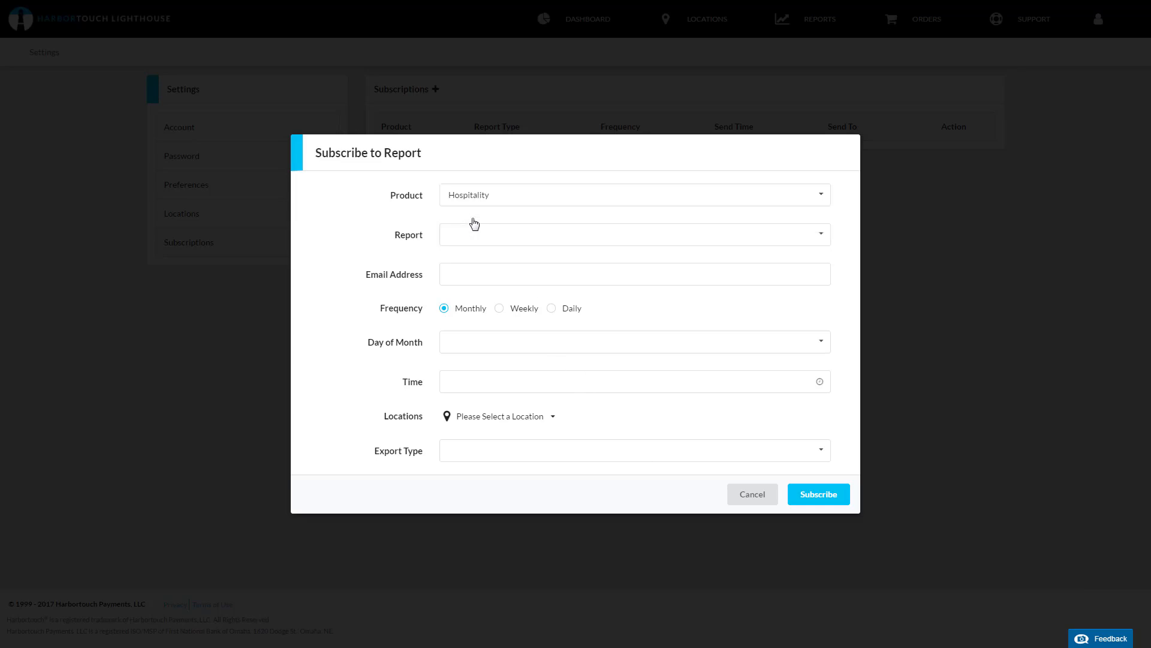
{"action": "left_click", "coordinate": [487, 242]}
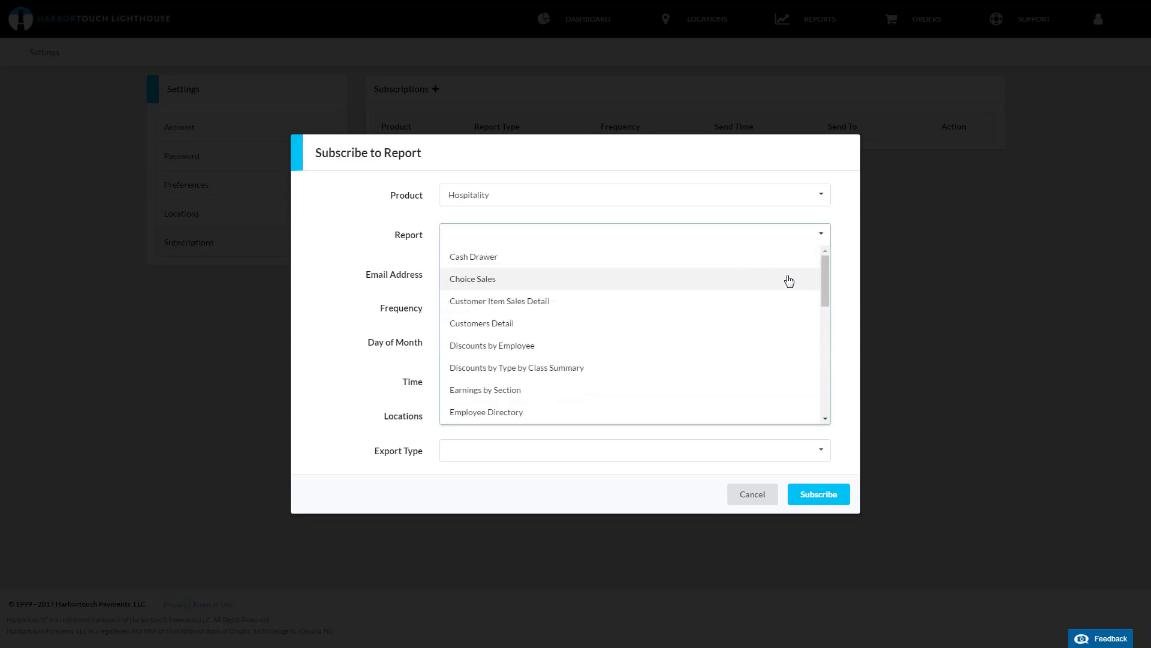
{"action": "left_click_drag", "start_coordinate": [826, 271], "coordinate": [807, 321]}
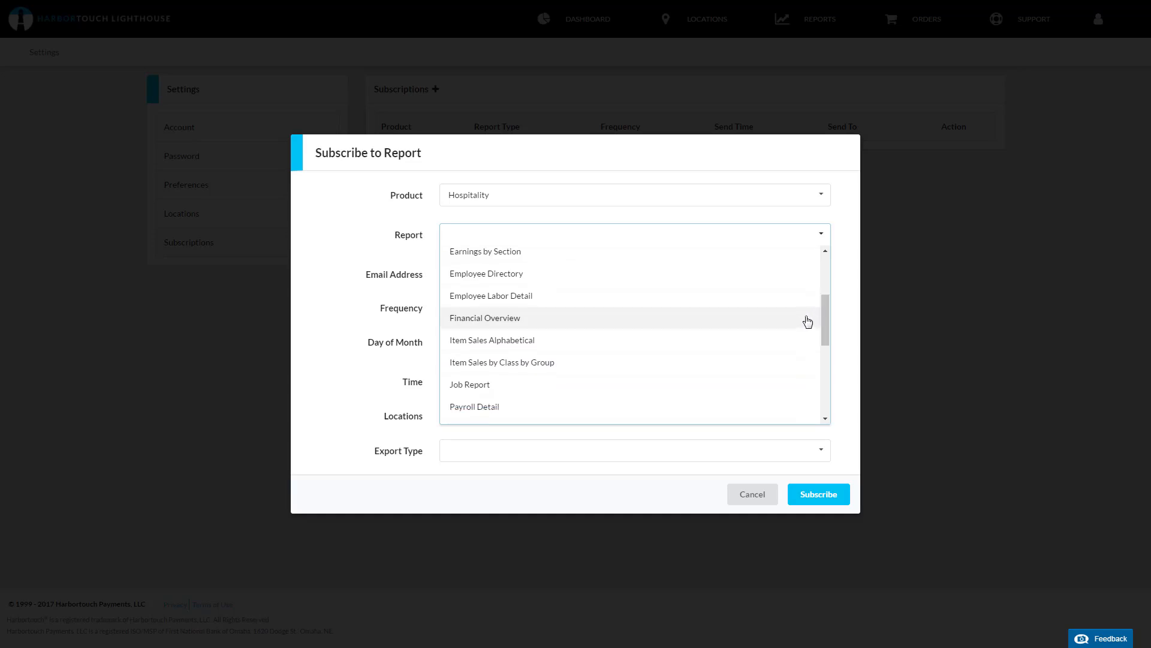
{"action": "left_click", "coordinate": [501, 324]}
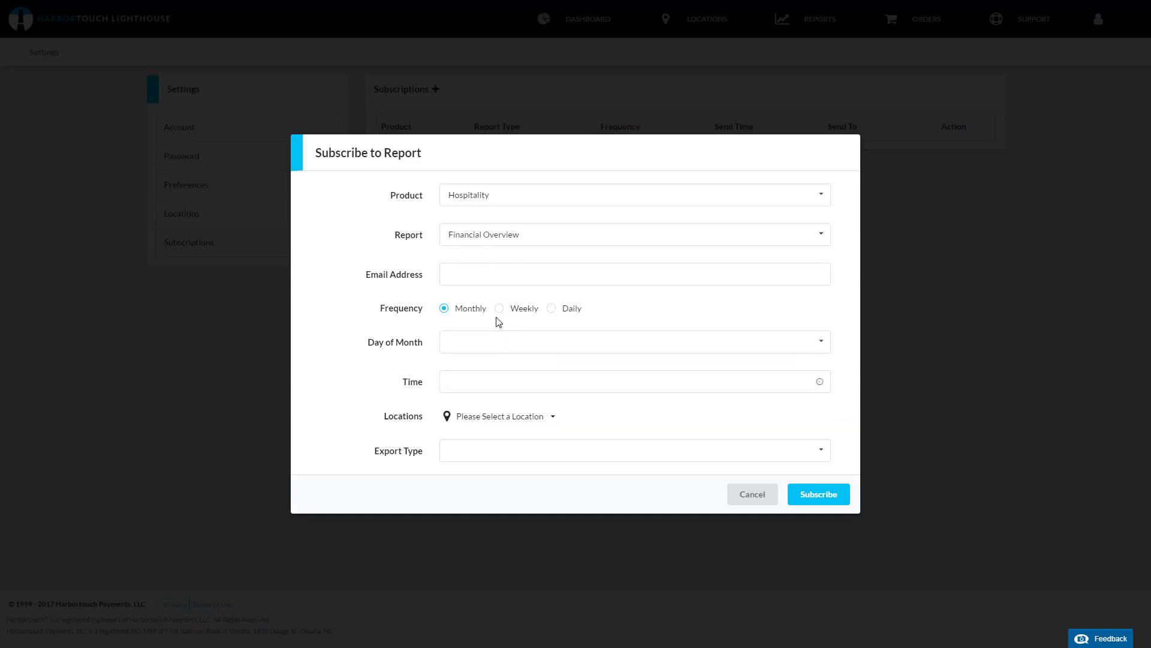
Step: Enter the recipient's e-mail address and set the subscription frequency to Daily
{"action": "left_click", "coordinate": [482, 275]}
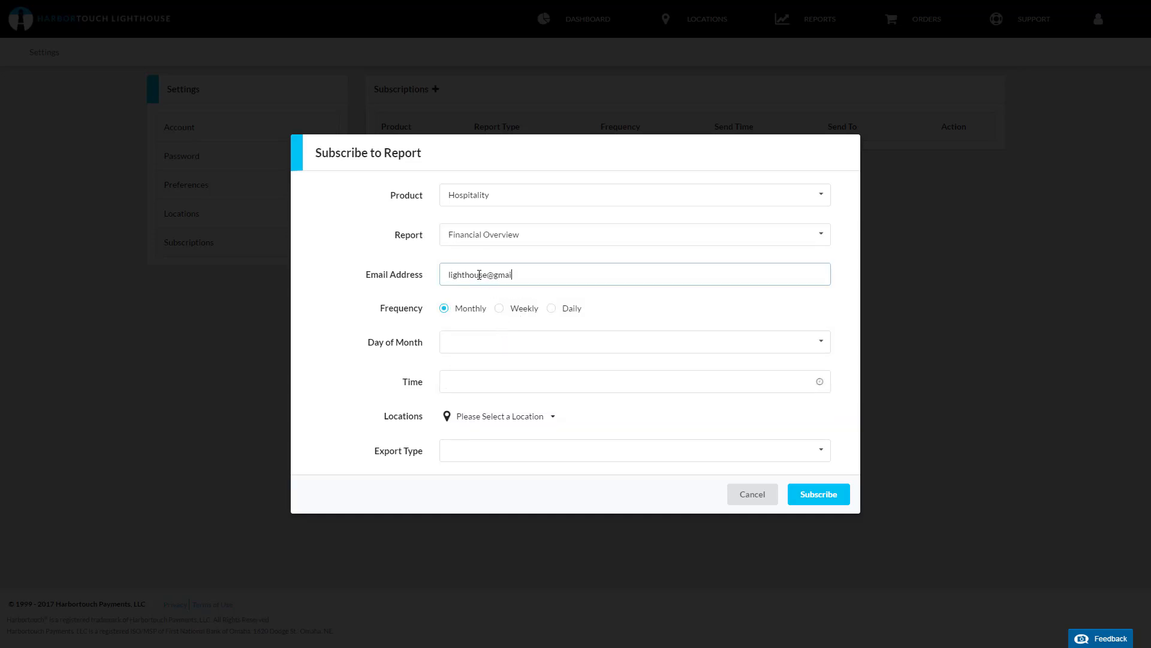
{"action": "left_click", "coordinate": [520, 313]}
{"action": "left_click", "coordinate": [552, 309]}
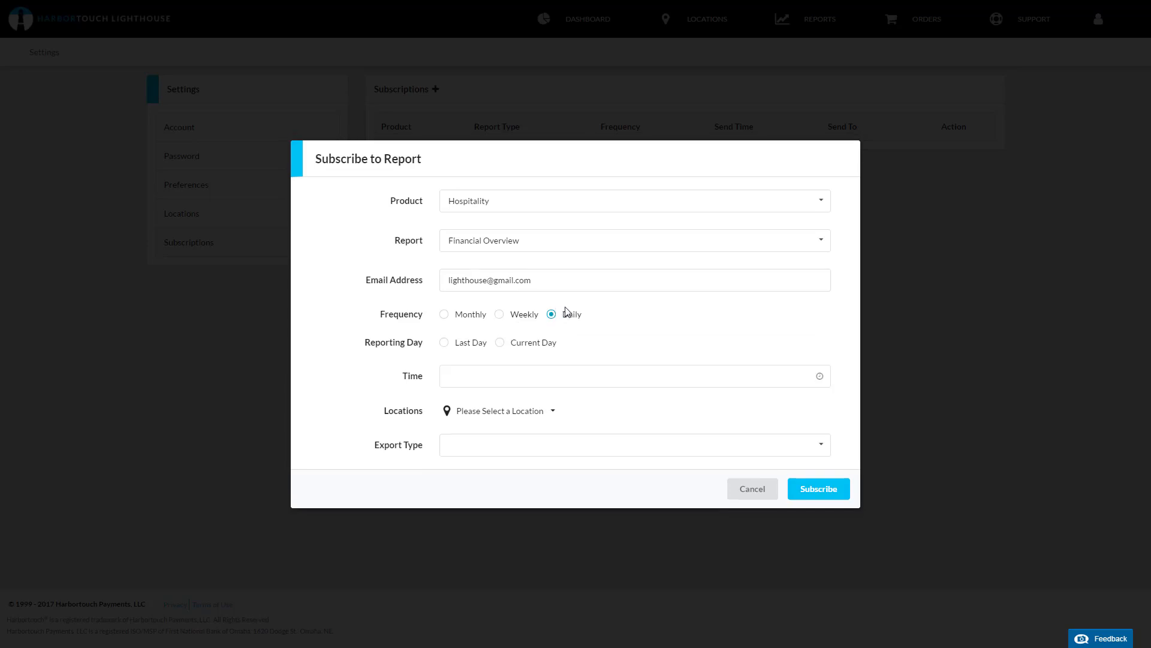
Step: Set the reporting day to Current Day and the send time to 12:00AM
{"action": "left_click", "coordinate": [499, 346]}
{"action": "left_click", "coordinate": [821, 379]}
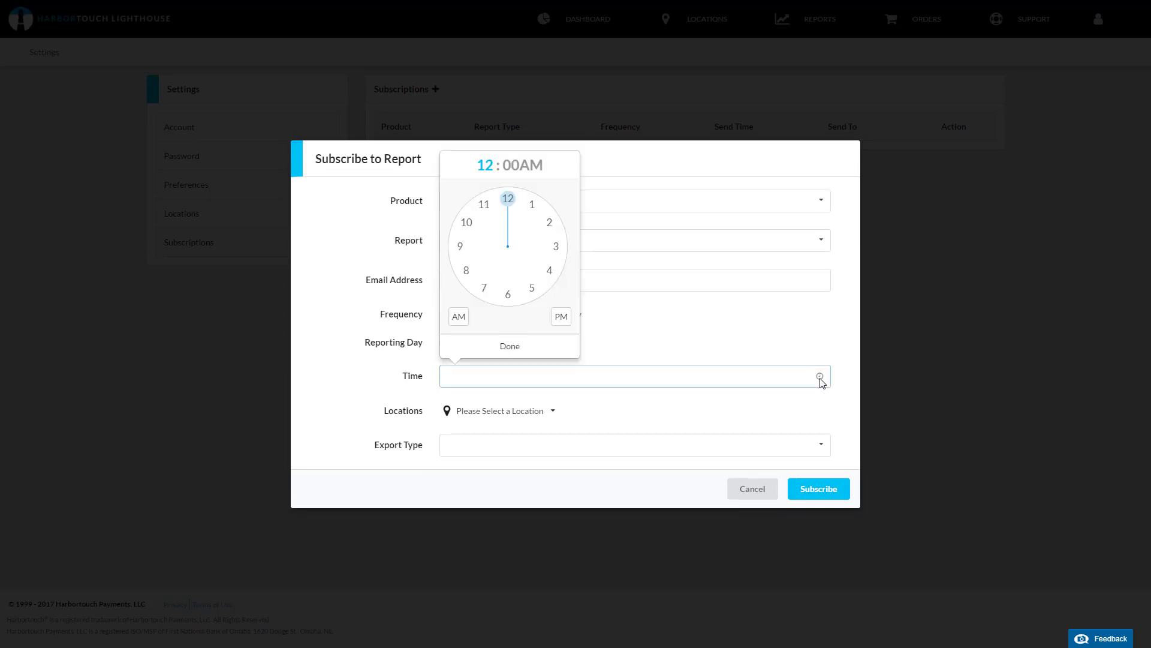
{"action": "left_click", "coordinate": [555, 354]}
Step: Select all three locations for the report subscription
{"action": "left_click", "coordinate": [545, 420]}
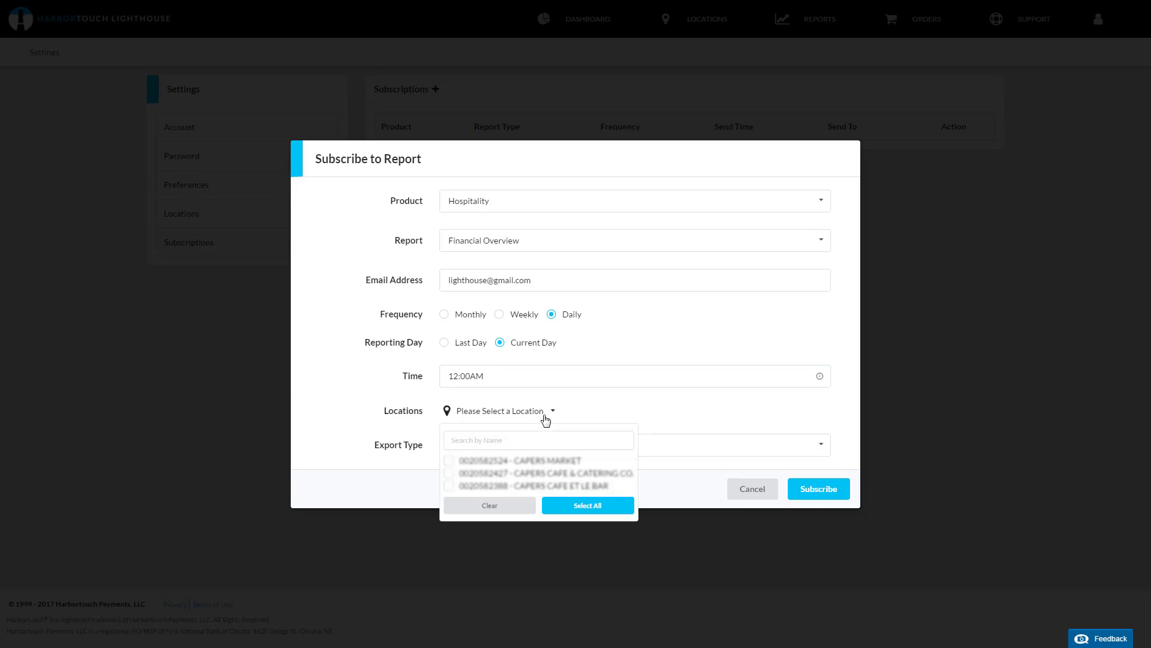
{"action": "left_click", "coordinate": [448, 460]}
{"action": "left_click", "coordinate": [449, 472]}
{"action": "left_click", "coordinate": [585, 506]}
{"action": "left_click", "coordinate": [602, 412]}
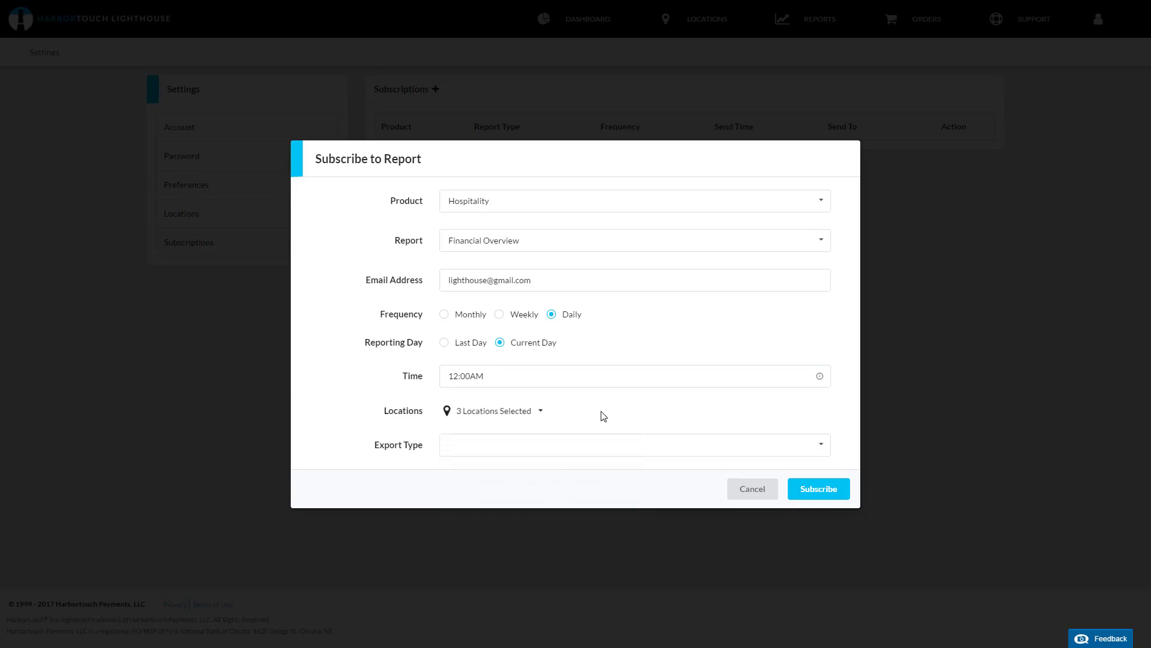
Step: Set the subscription's export type to CSV
{"action": "left_click", "coordinate": [579, 445]}
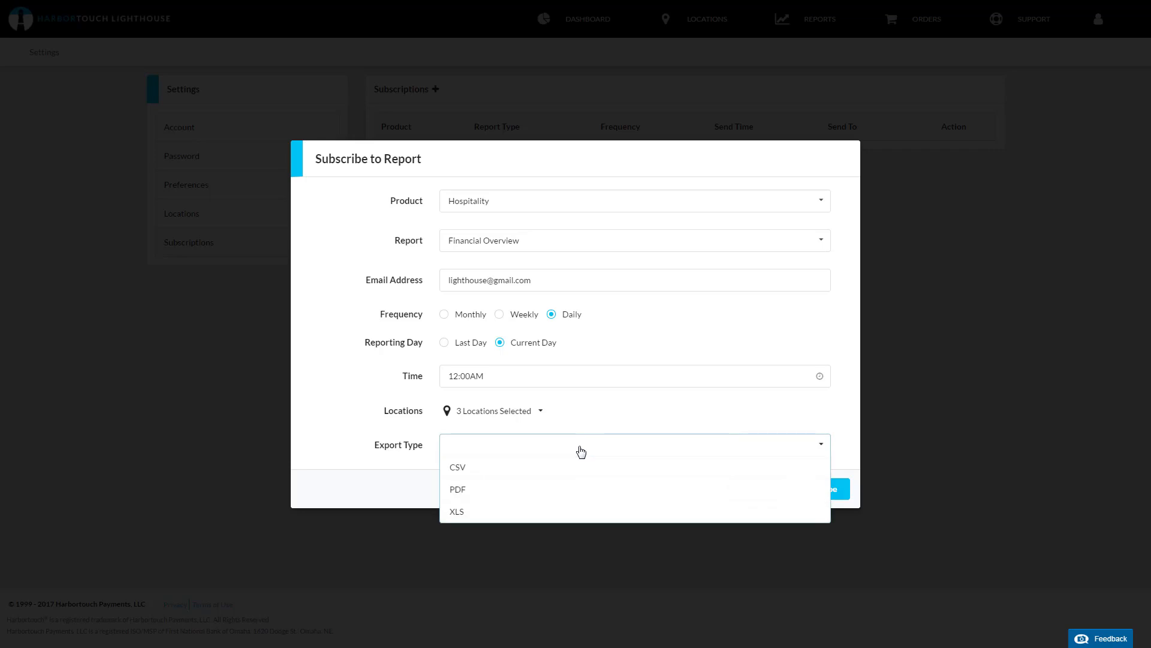
{"action": "left_click", "coordinate": [573, 466]}
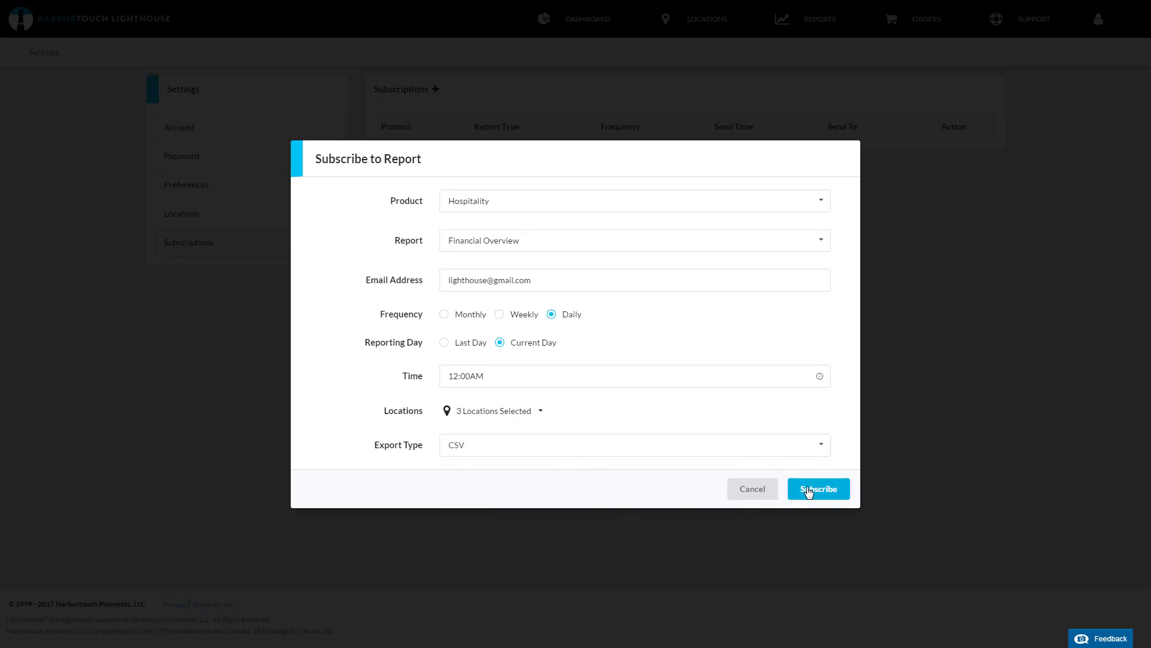